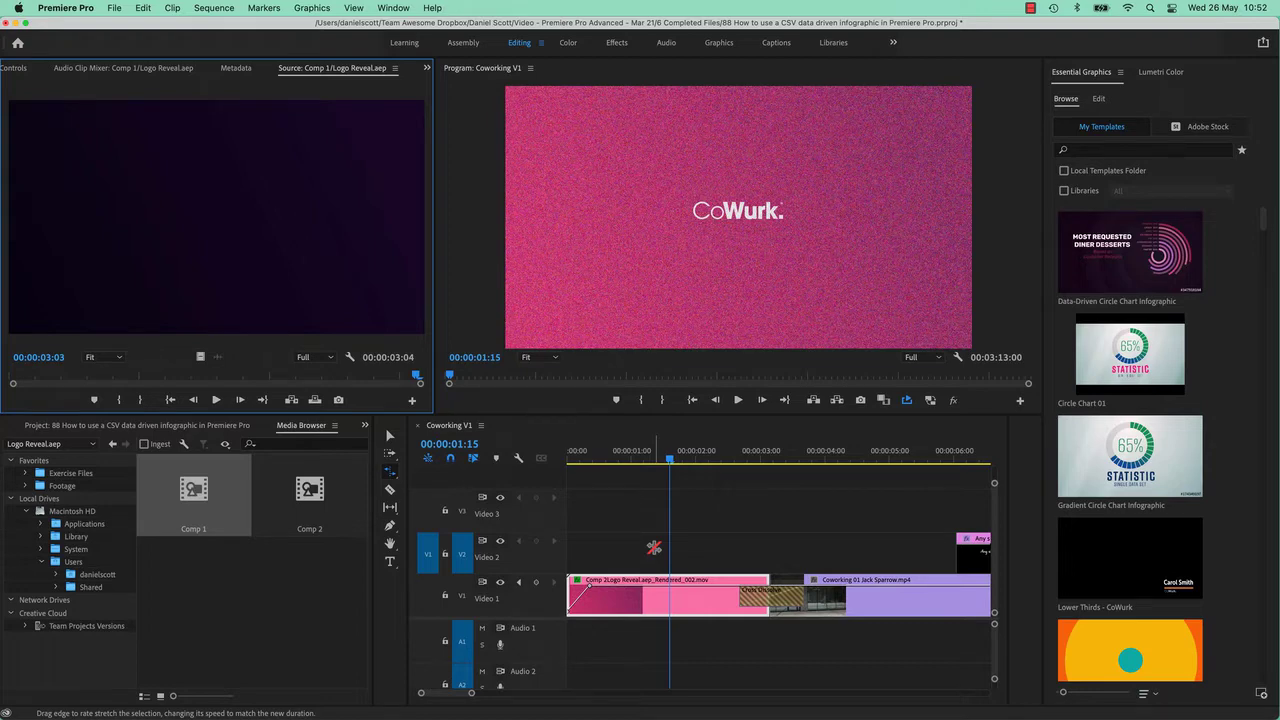
- Play the Coworking timeline from its first frame to watch the grainy pink CoWurk logo intro
{"action": "left_click", "coordinate": [517, 472]}
{"action": "key", "text": "Home"}
{"action": "key", "text": "space"}
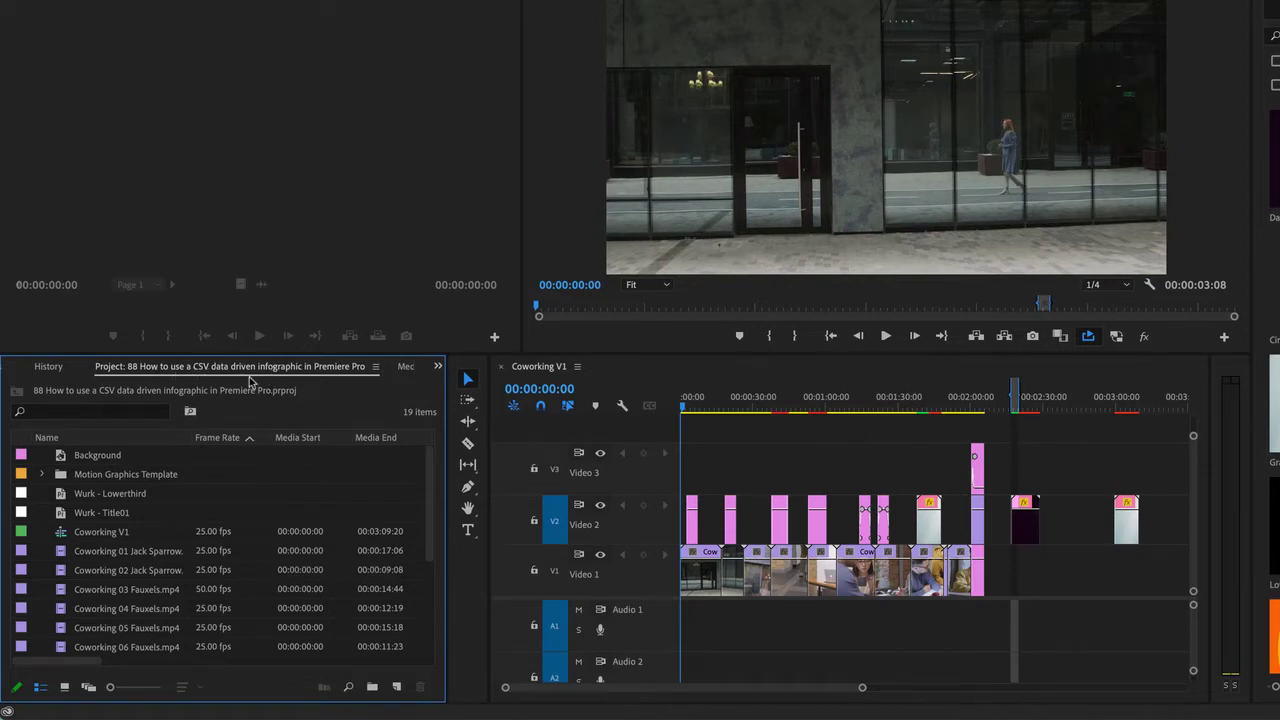
{"action": "key", "text": "super+i"}
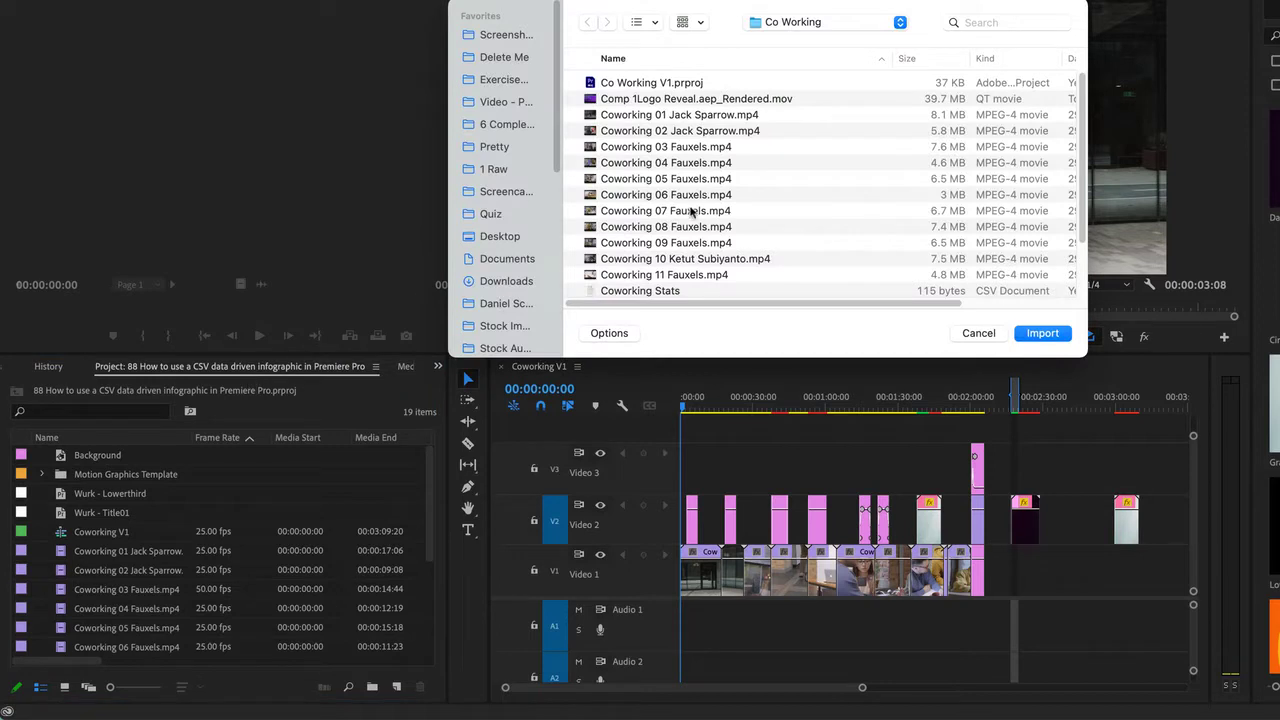
{"action": "scroll", "coordinate": [683, 248], "scroll_direction": "down", "scroll_amount": 5}
{"action": "left_click", "coordinate": [640, 251]}
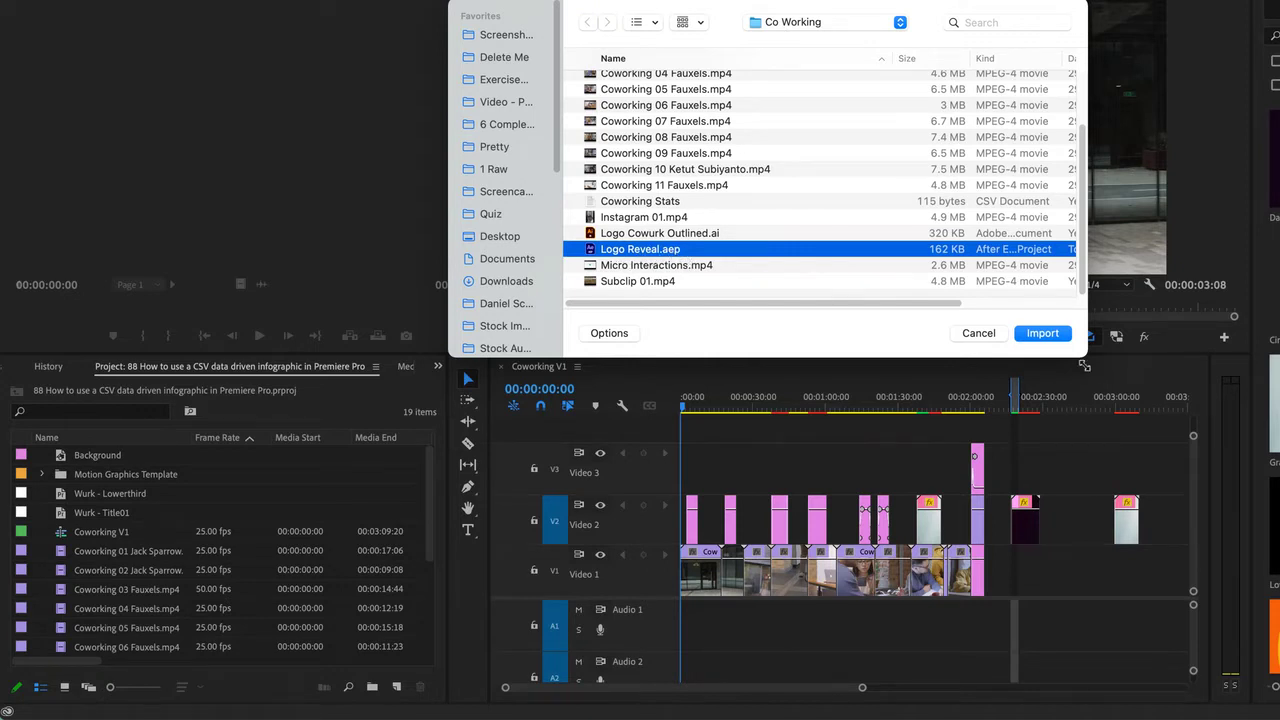
{"action": "left_click", "coordinate": [1042, 333]}
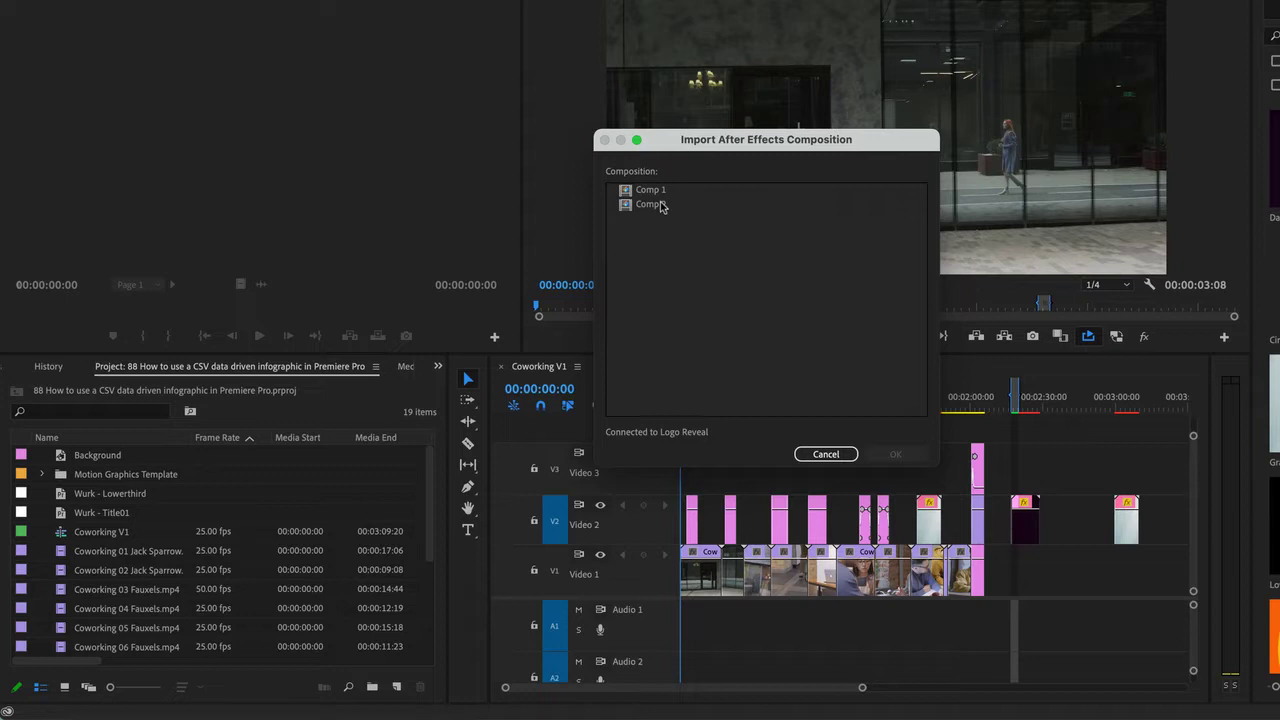
{"action": "left_click", "coordinate": [648, 190]}
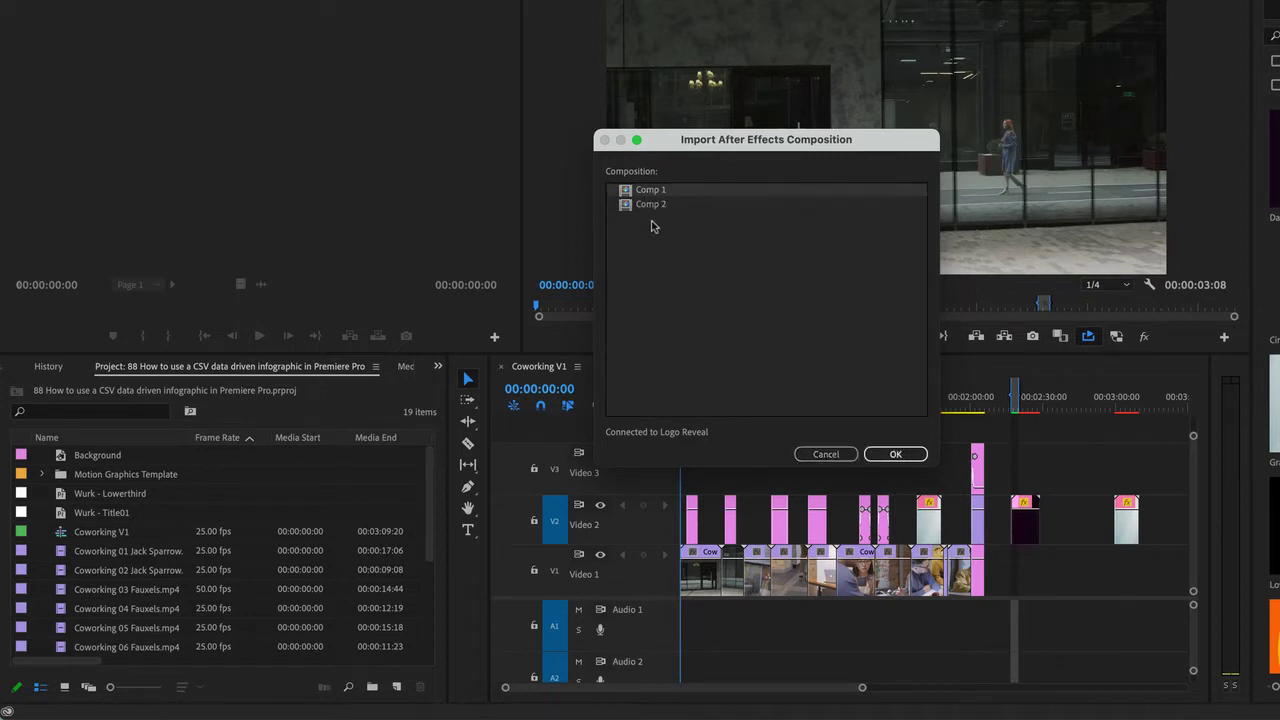
{"action": "left_click", "coordinate": [652, 205]}
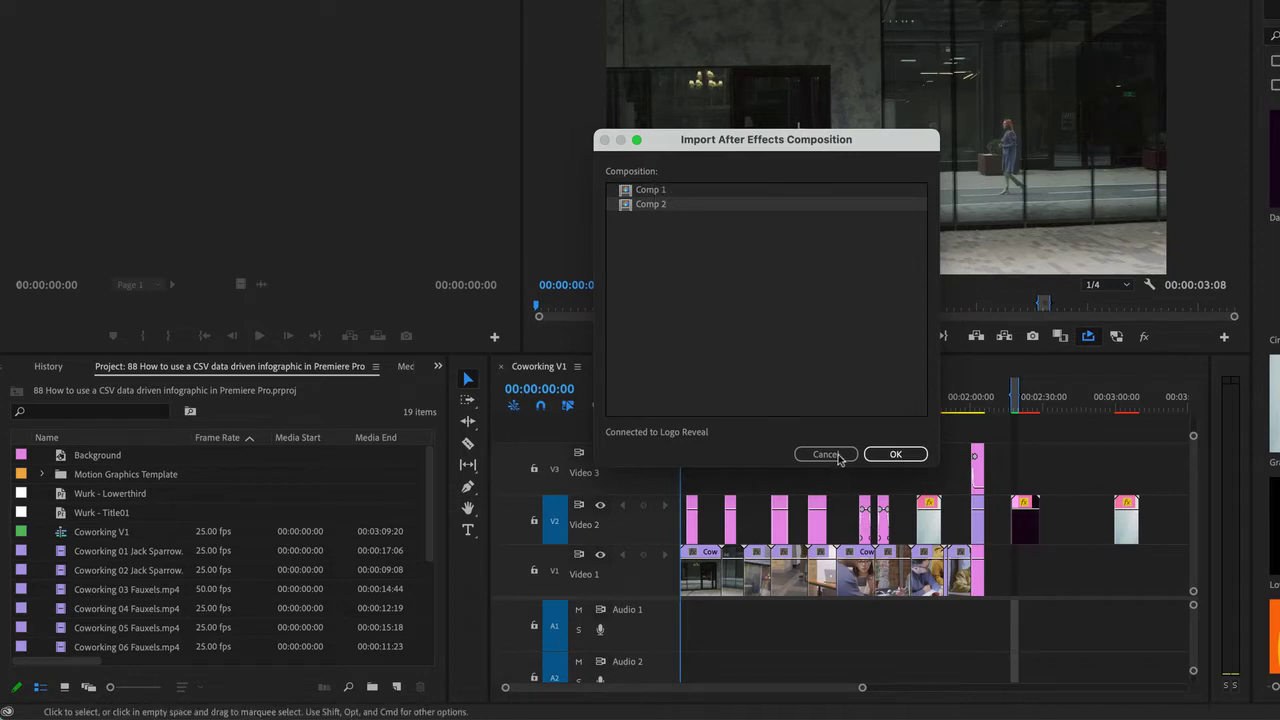
{"action": "key", "text": "Return"}
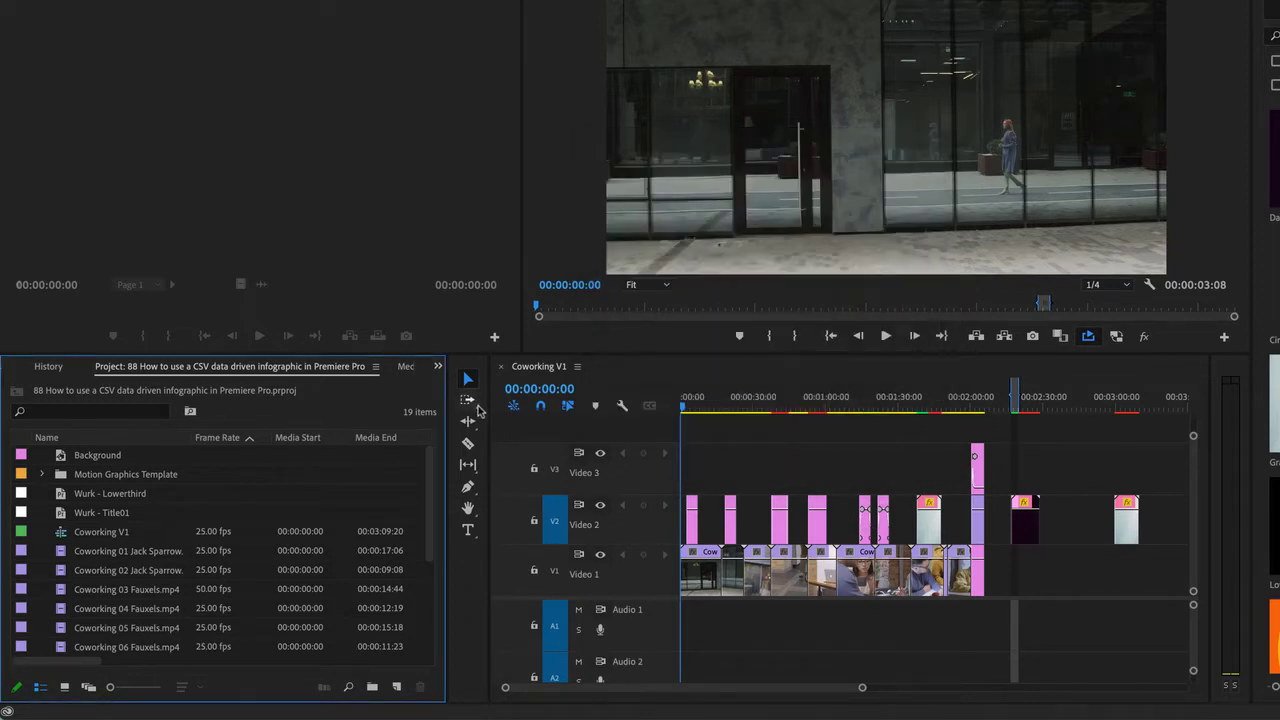
- Switch the left panel to the Media Browser
{"action": "left_click", "coordinate": [404, 368]}
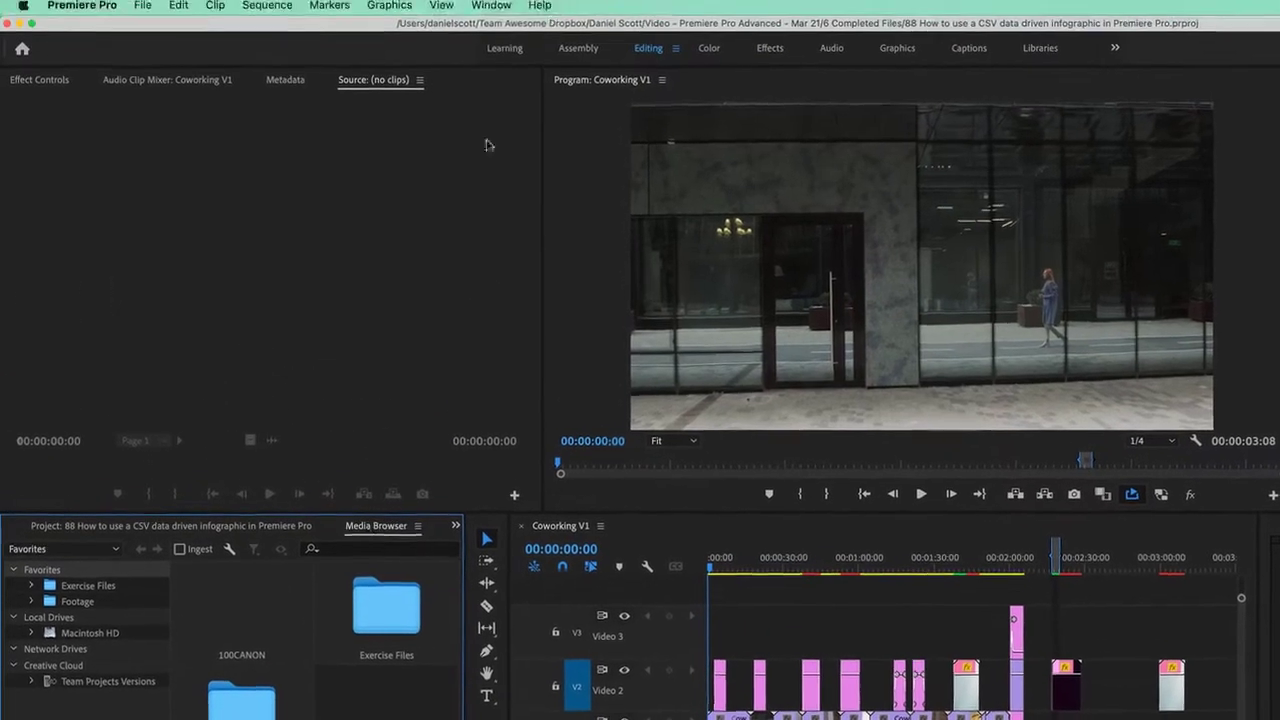
{"action": "left_click", "coordinate": [492, 9]}
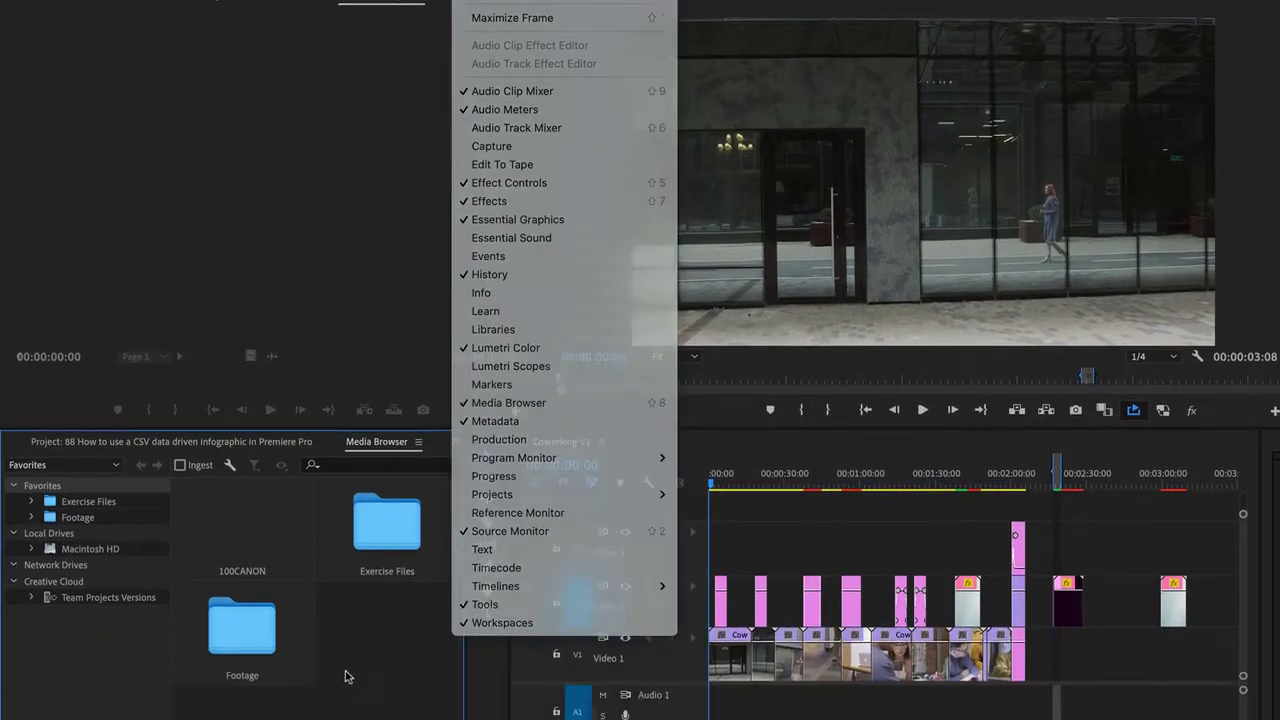
{"action": "left_click", "coordinate": [218, 687]}
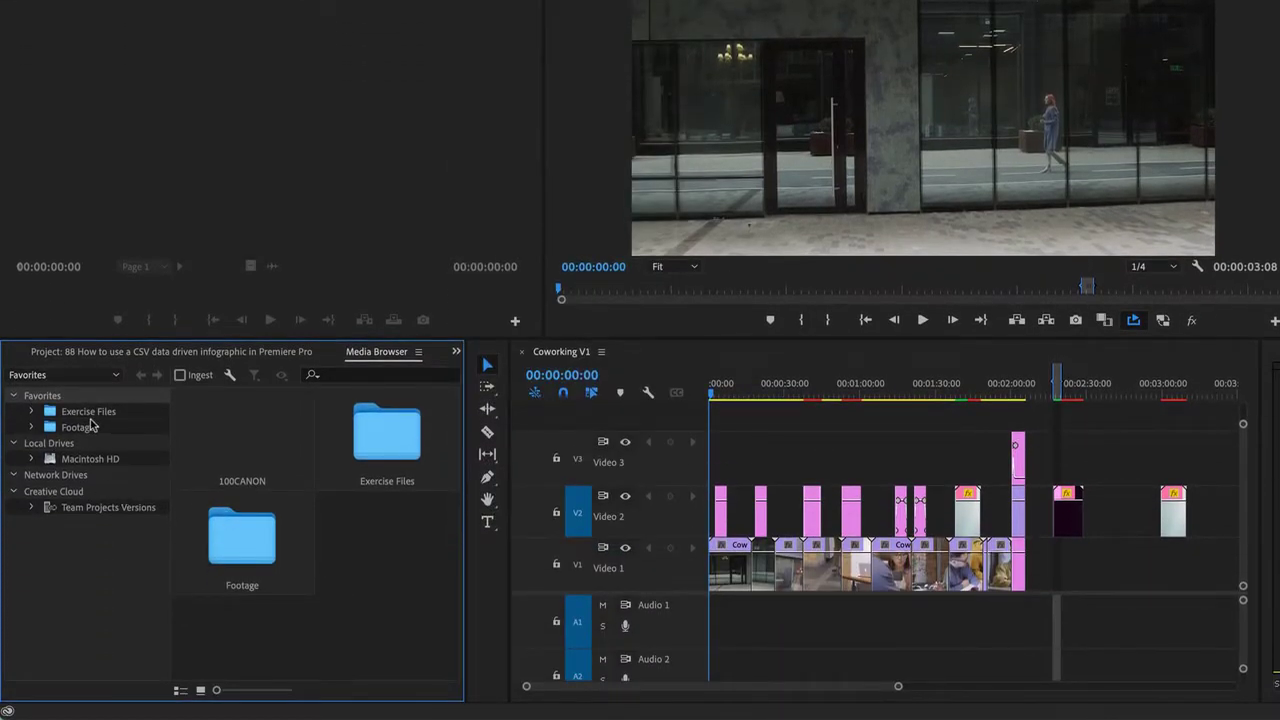
- Go to the Home Directory and add the Applications folder to Favorites
{"action": "left_click", "coordinate": [86, 420]}
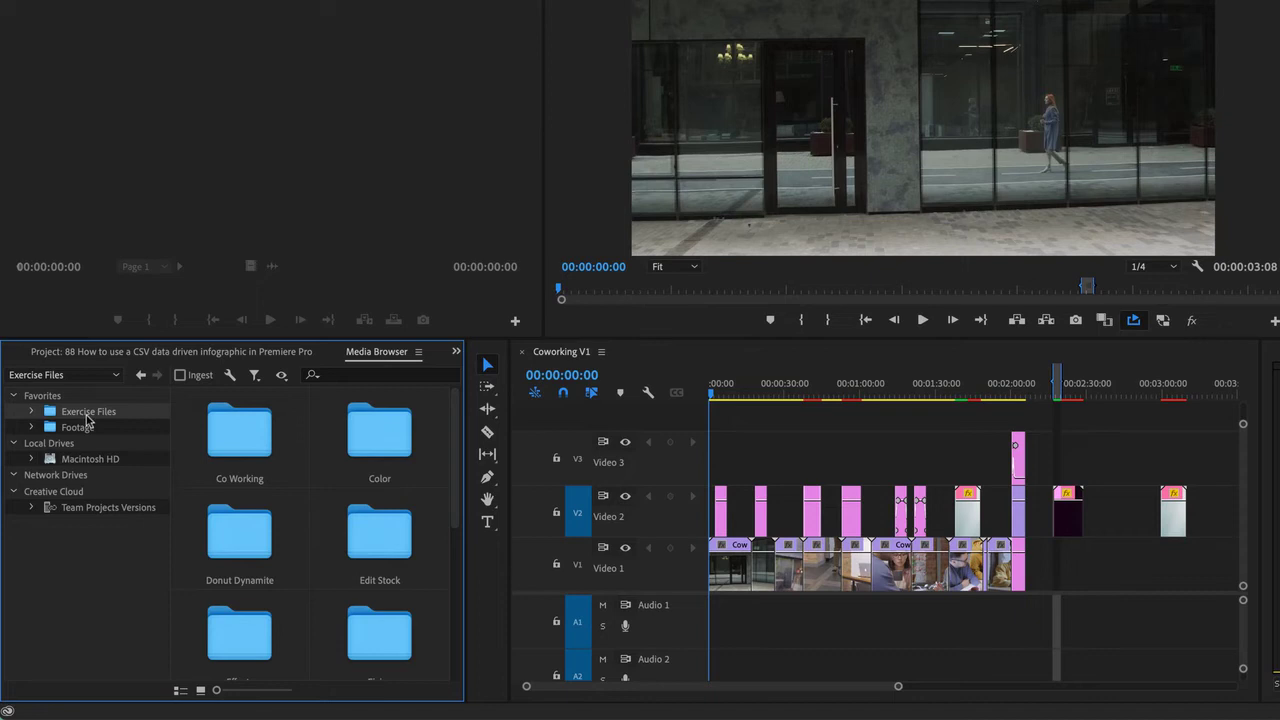
{"action": "left_click", "coordinate": [90, 375]}
{"action": "left_click", "coordinate": [72, 430]}
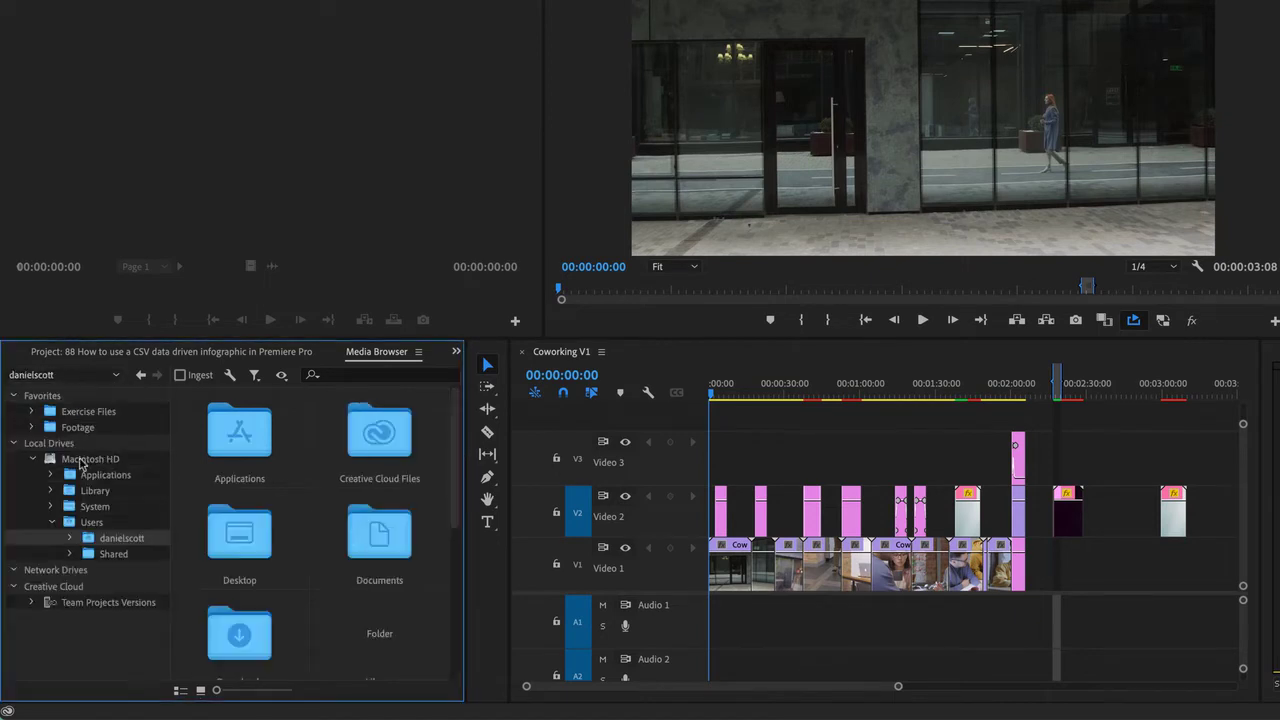
{"action": "right_click", "coordinate": [241, 436]}
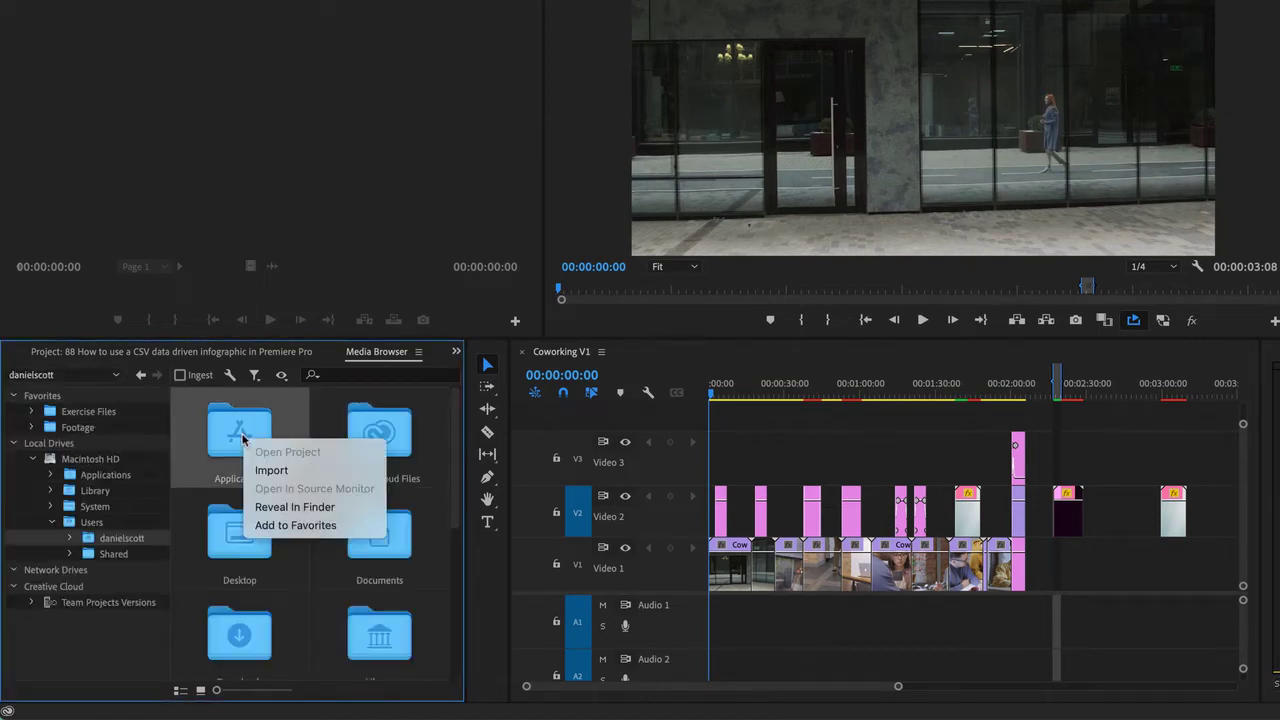
{"action": "left_click", "coordinate": [279, 525]}
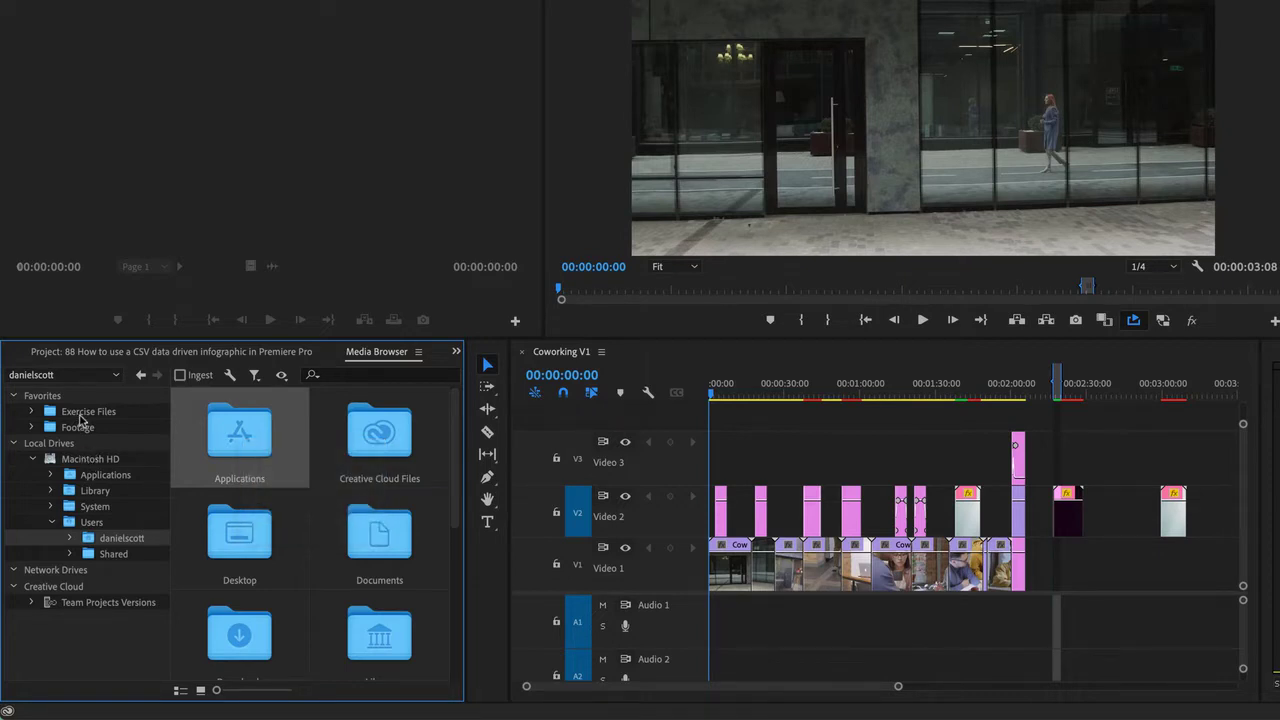
- Return to Exercise Files and show its folders as thumbnails after trying List View
{"action": "left_click", "coordinate": [82, 414]}
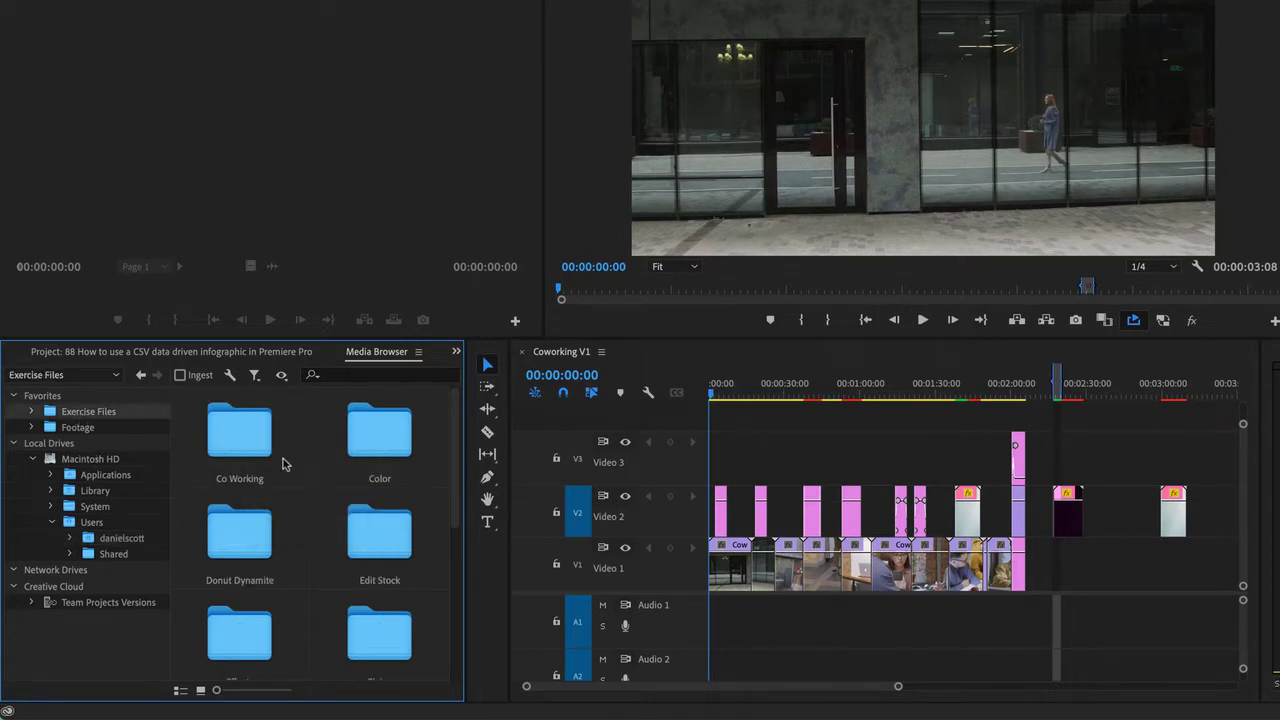
{"action": "left_click", "coordinate": [181, 691]}
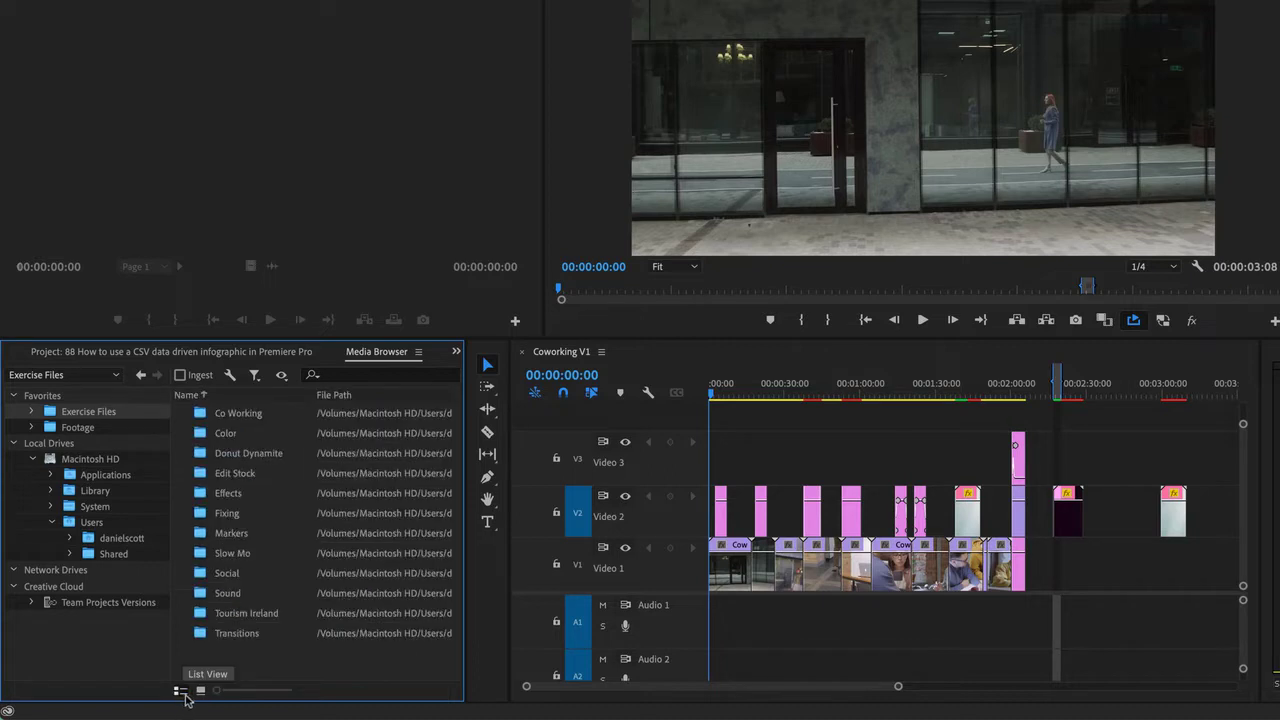
{"action": "left_click", "coordinate": [200, 690]}
{"action": "left_click", "coordinate": [180, 691]}
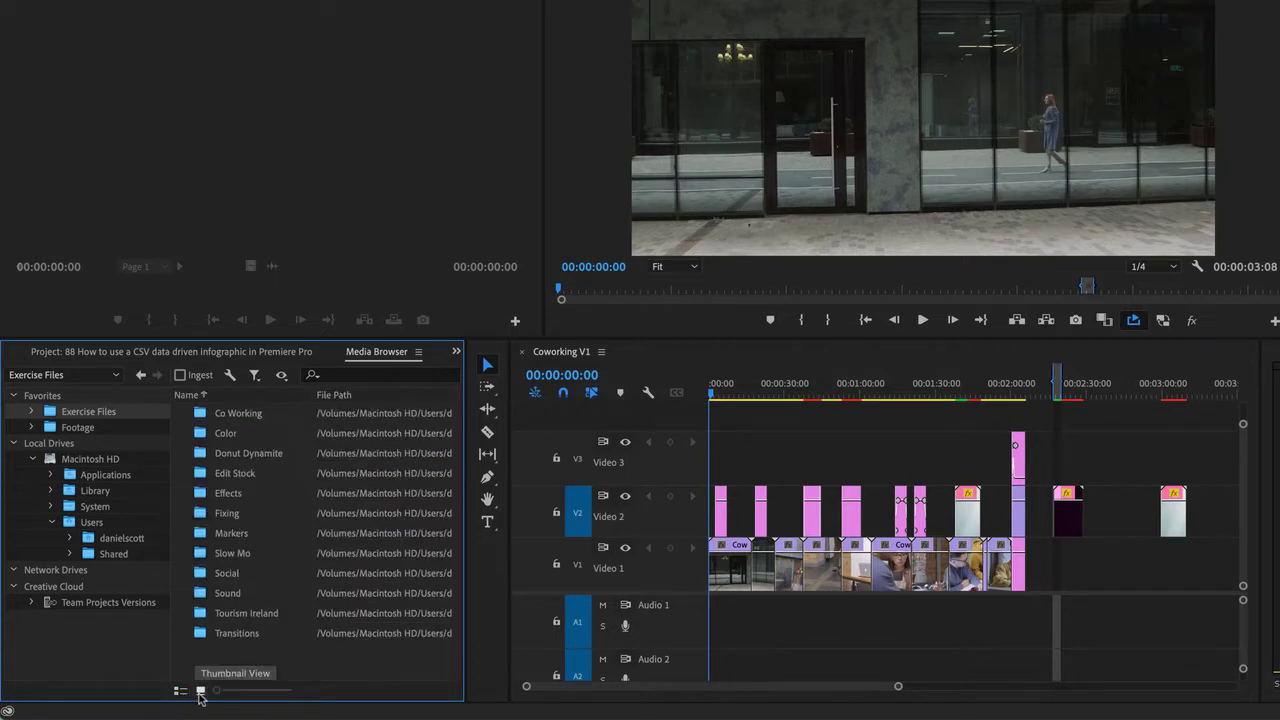
{"action": "left_click", "coordinate": [200, 692]}
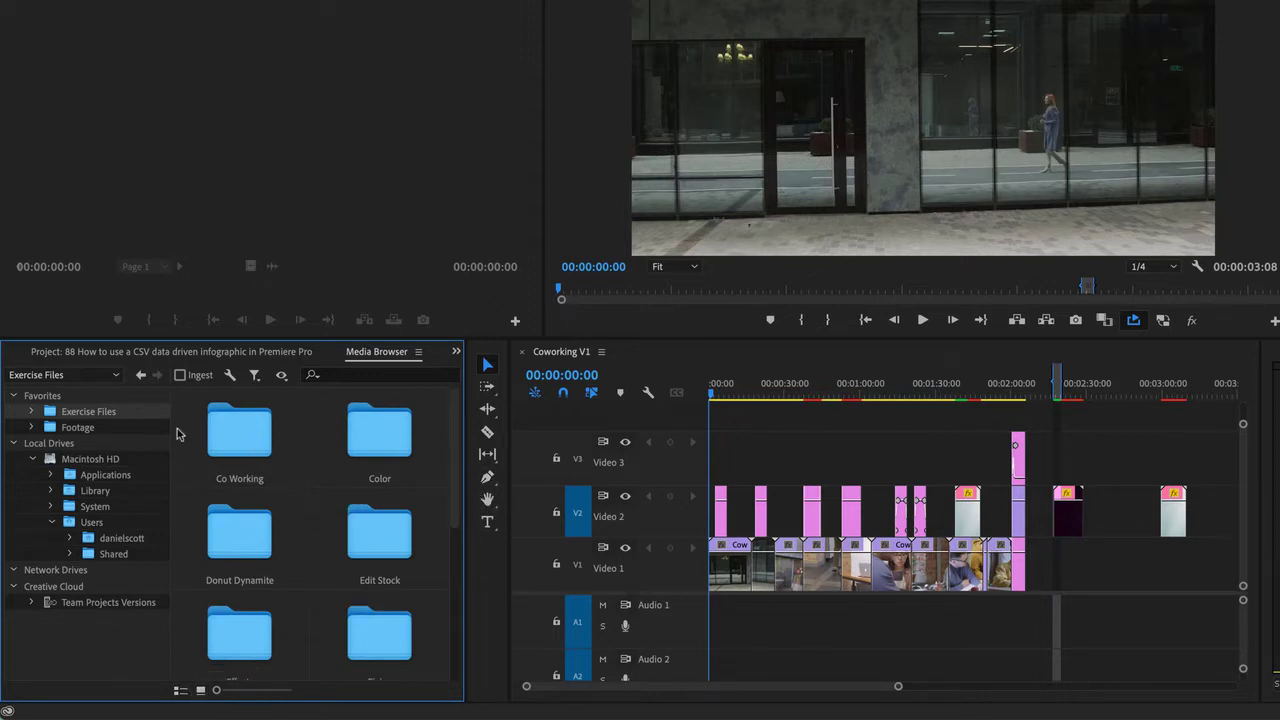
- Open the Co Working folder and expand Logo Reveal.aep to list Comp 1 and Comp 2
{"action": "left_click", "coordinate": [240, 444]}
{"action": "double_click", "coordinate": [214, 469]}
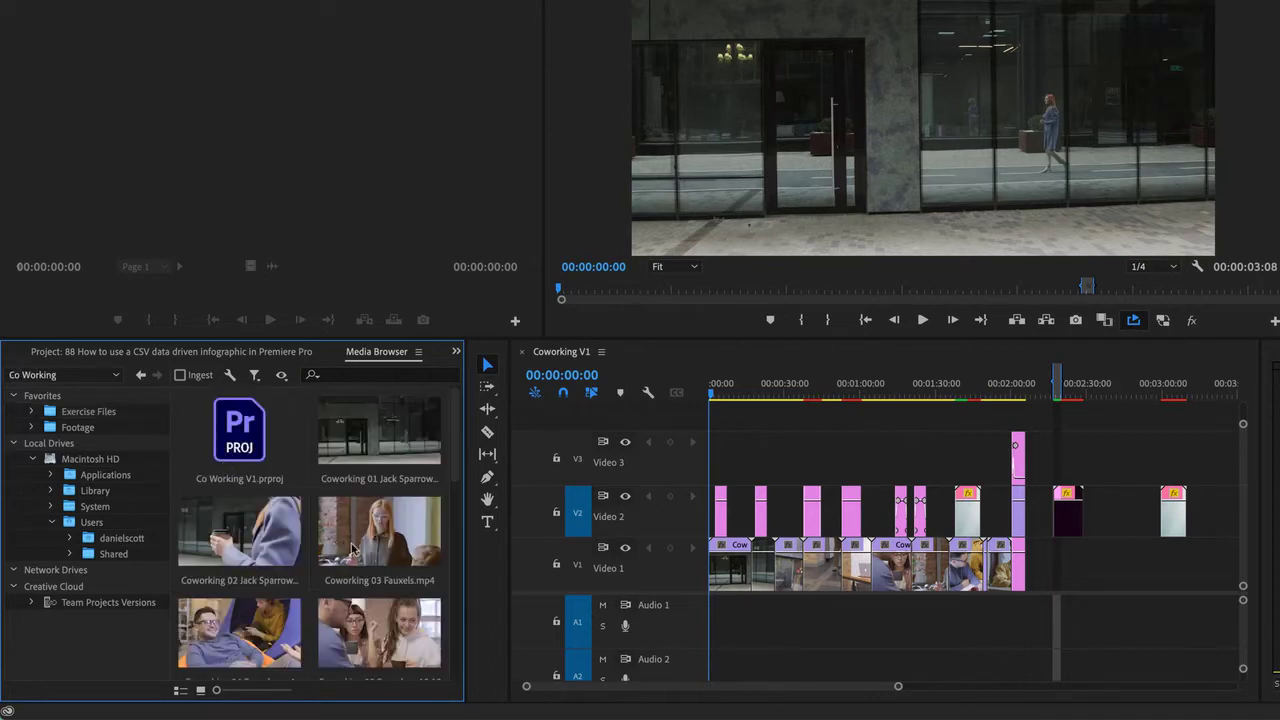
{"action": "scroll", "coordinate": [352, 555], "scroll_direction": "down", "scroll_amount": 5}
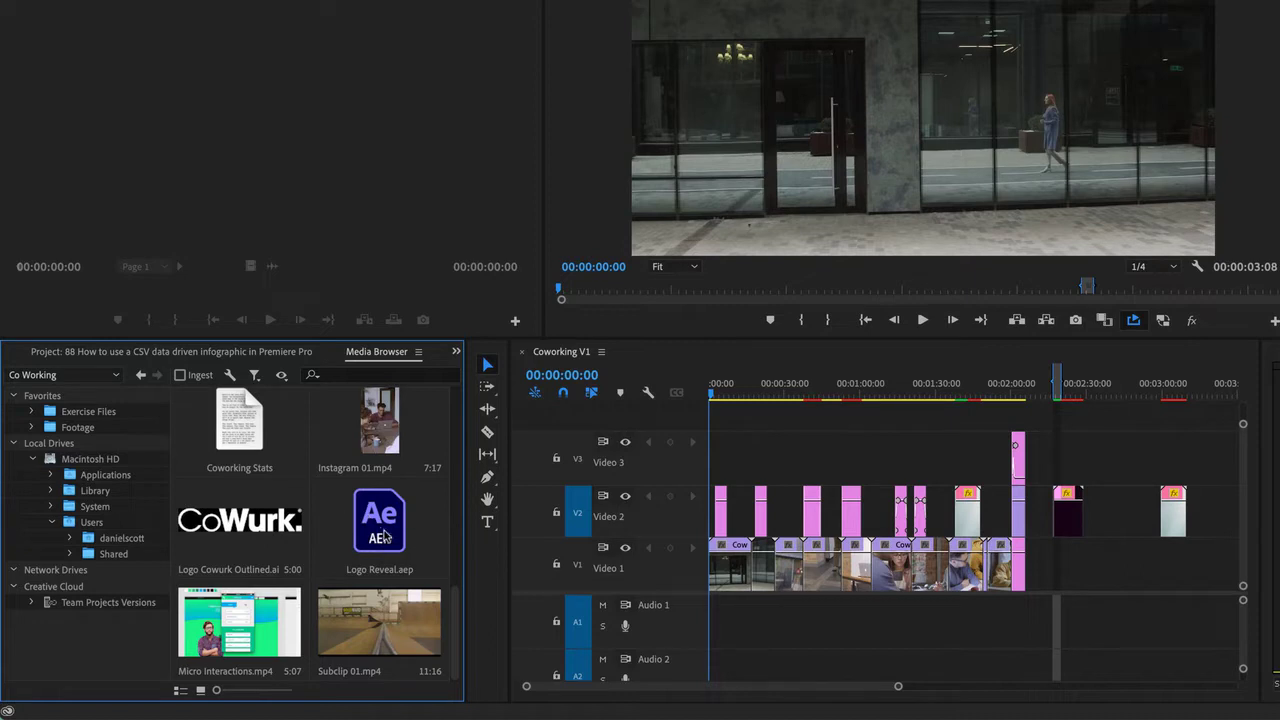
{"action": "double_click", "coordinate": [379, 523]}
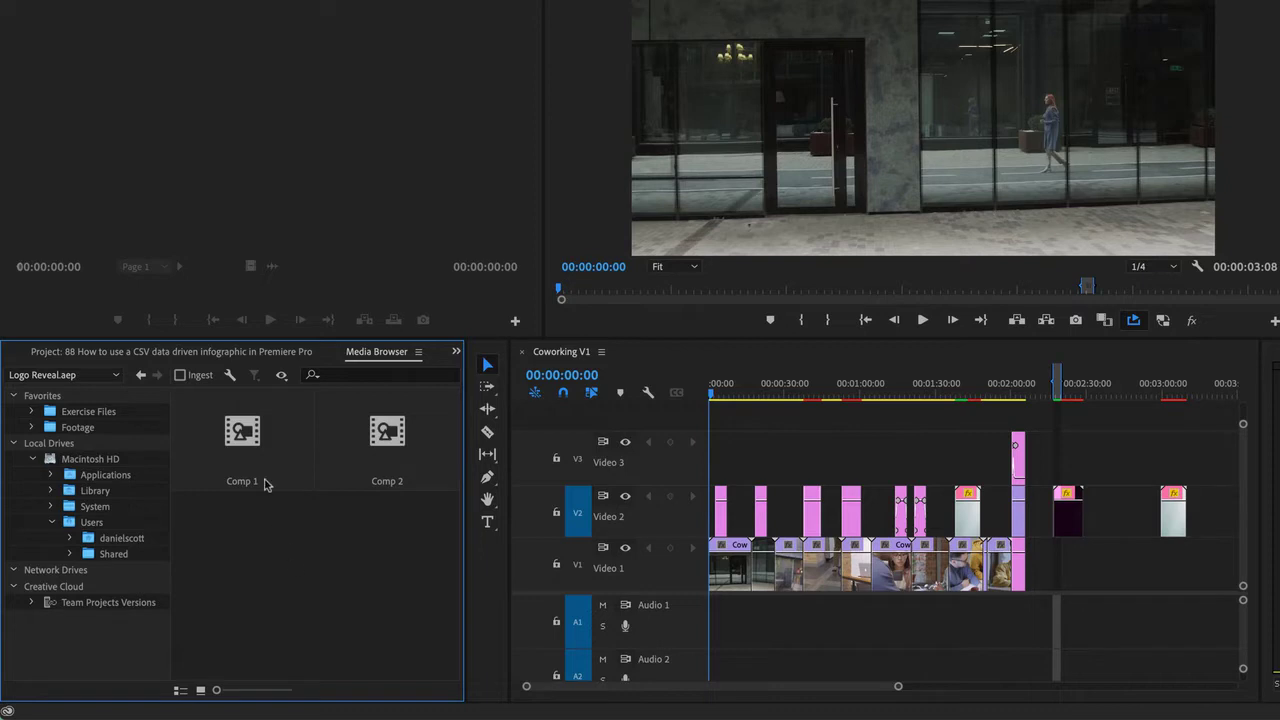
- Load Comp 1, then Comp 2, into the Source monitor and preview their playback
{"action": "left_click", "coordinate": [257, 443]}
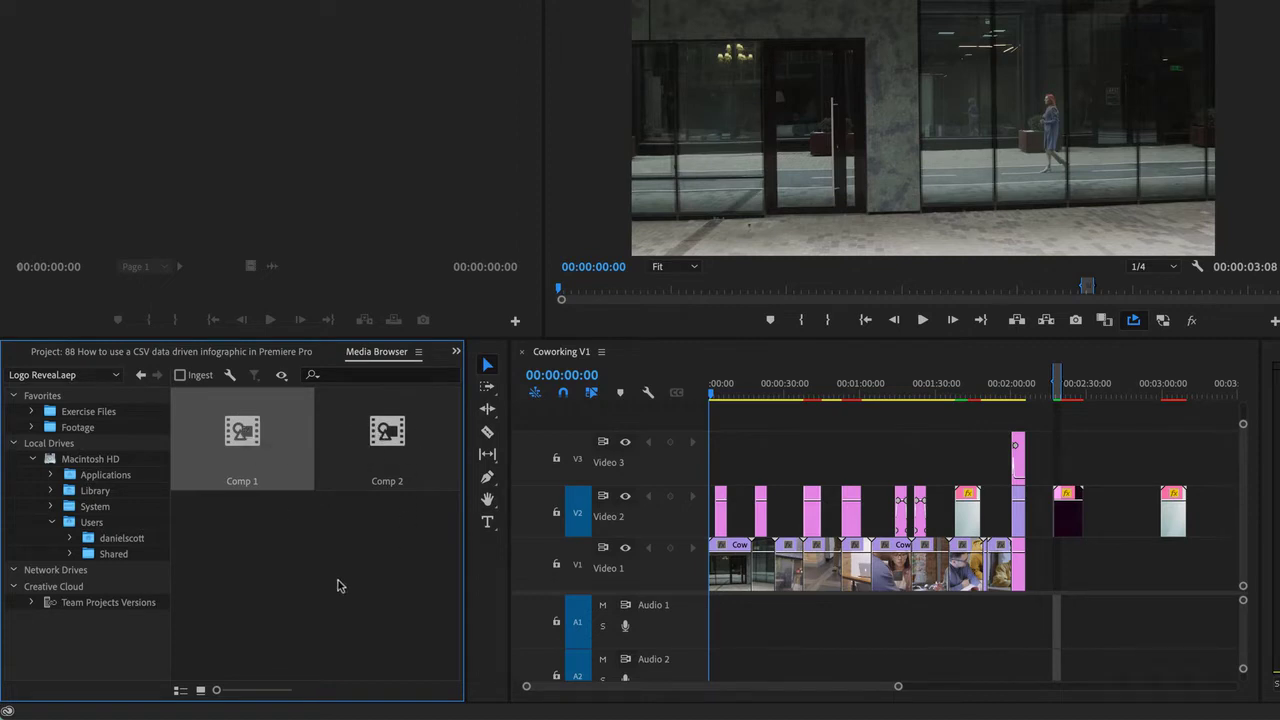
{"action": "double_click", "coordinate": [255, 437]}
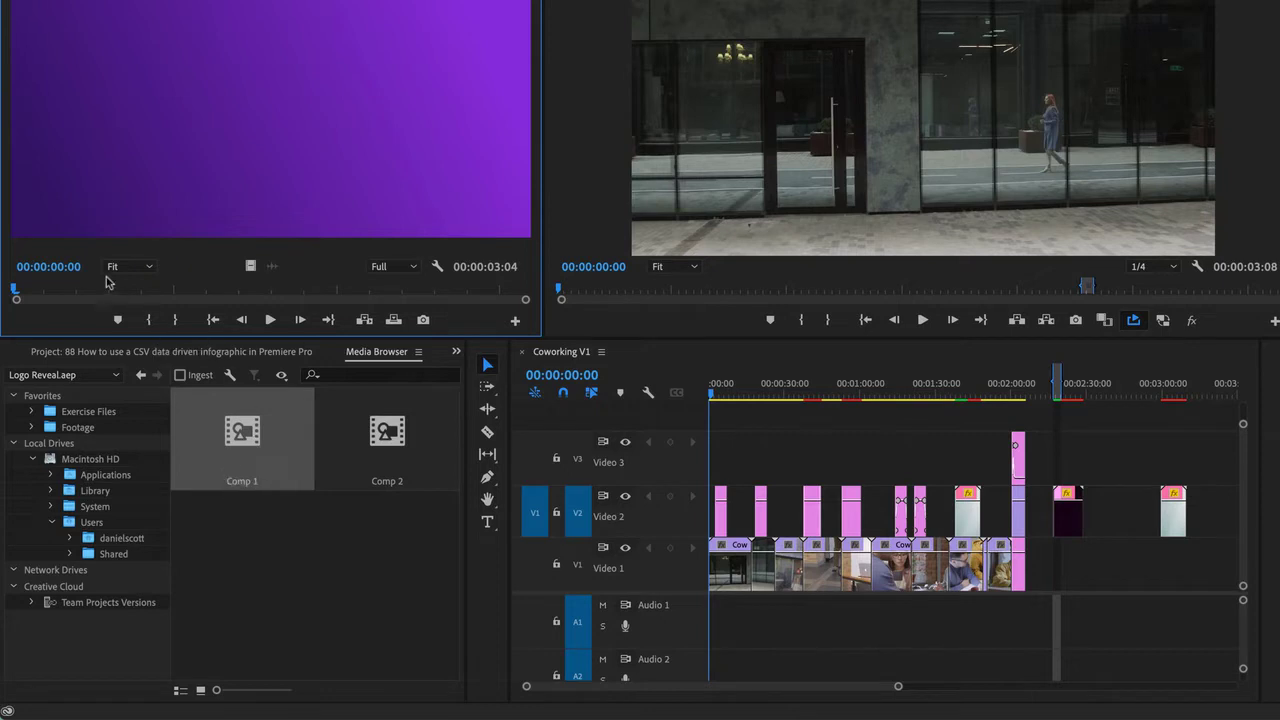
{"action": "left_click", "coordinate": [271, 320]}
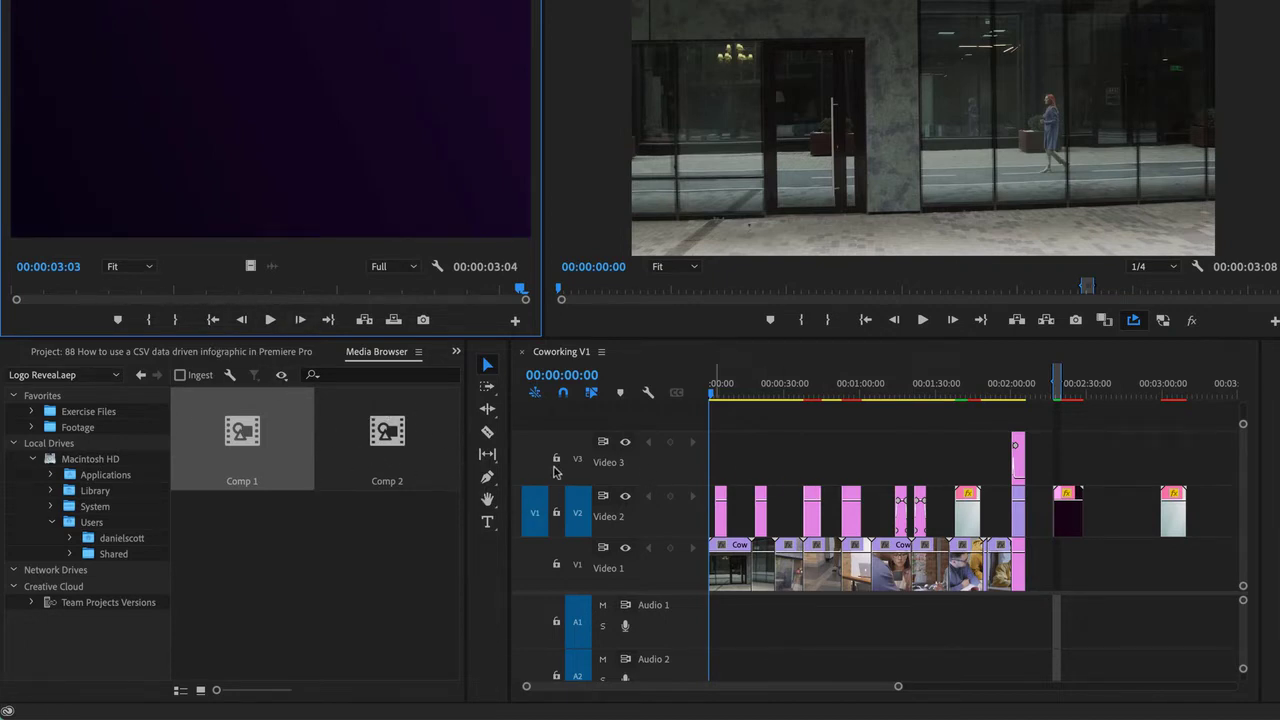
{"action": "double_click", "coordinate": [387, 433]}
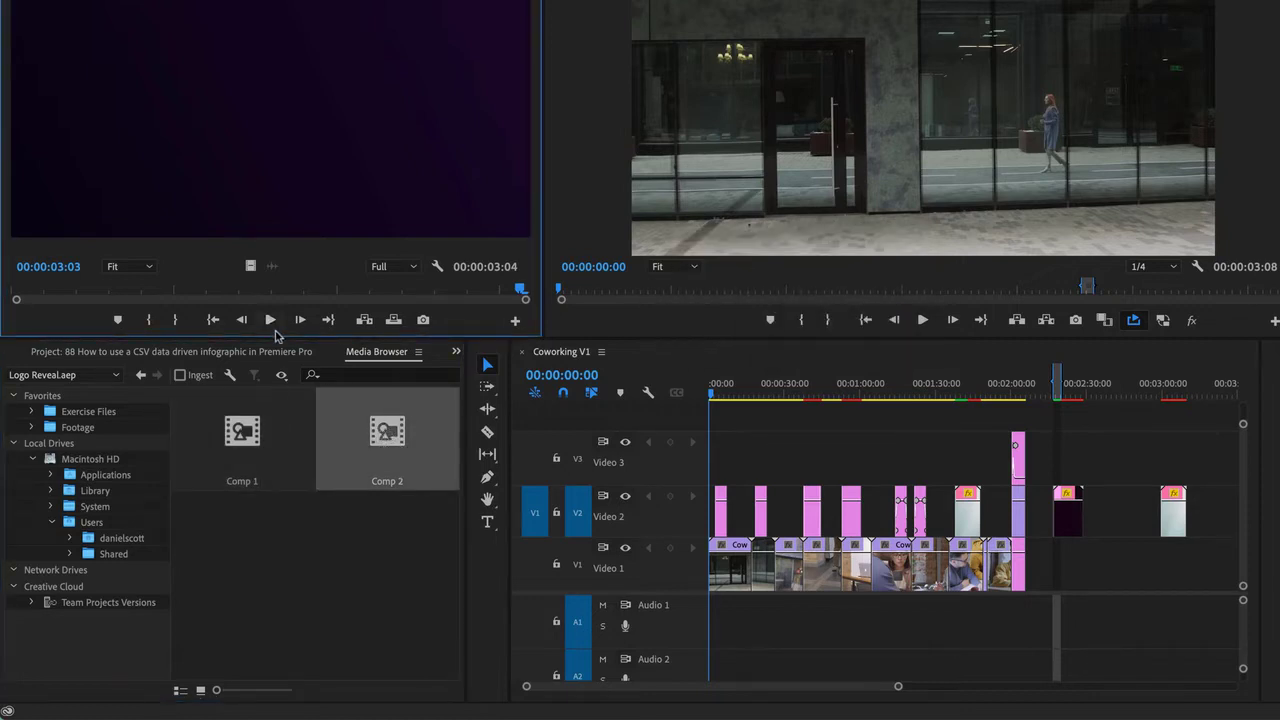
{"action": "left_click", "coordinate": [271, 321]}
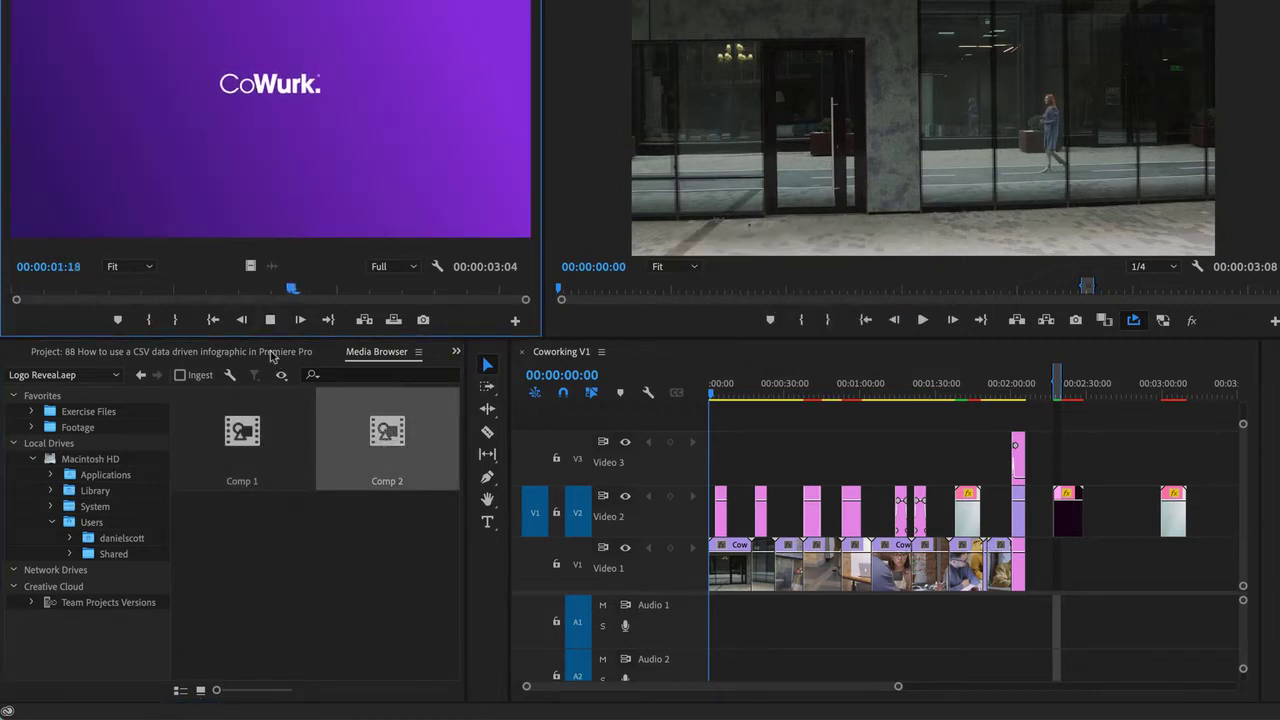
{"action": "left_click", "coordinate": [270, 319]}
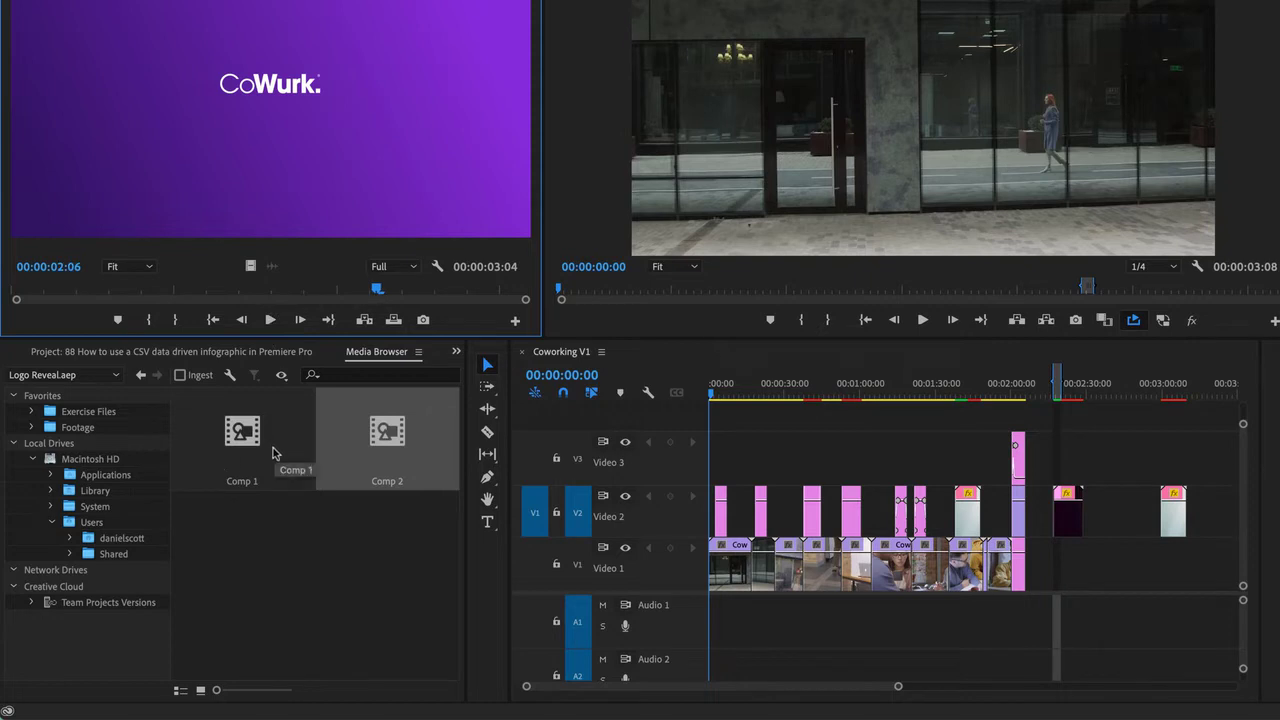
- Reload Comp 2 into the Source monitor and play the 00:00:03:04 CoWurk logo animation
{"action": "double_click", "coordinate": [248, 433]}
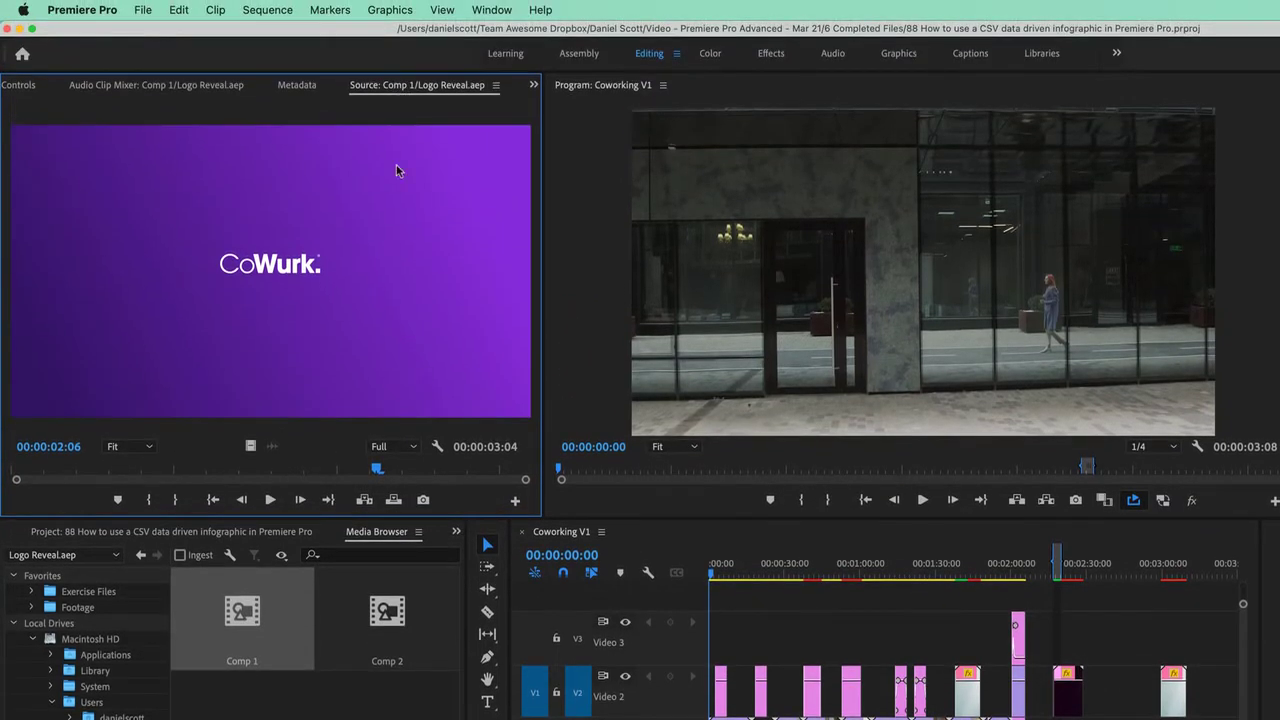
{"action": "double_click", "coordinate": [364, 625]}
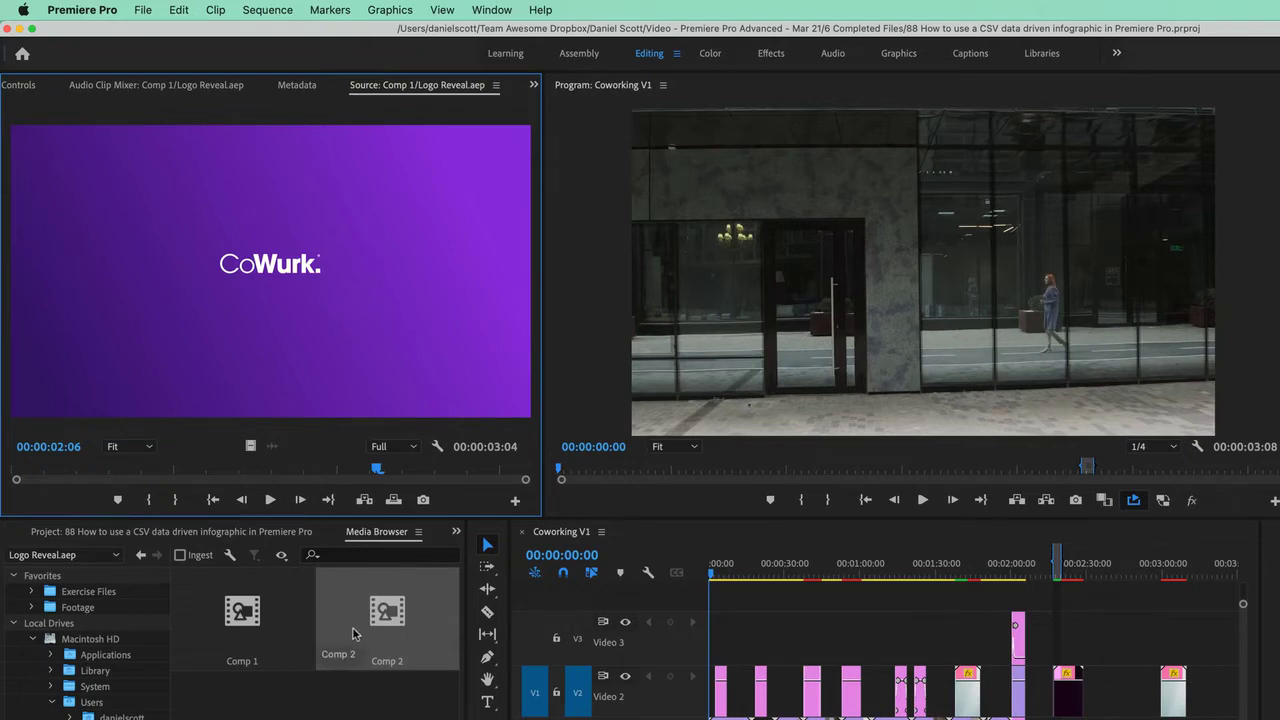
{"action": "left_click", "coordinate": [497, 87]}
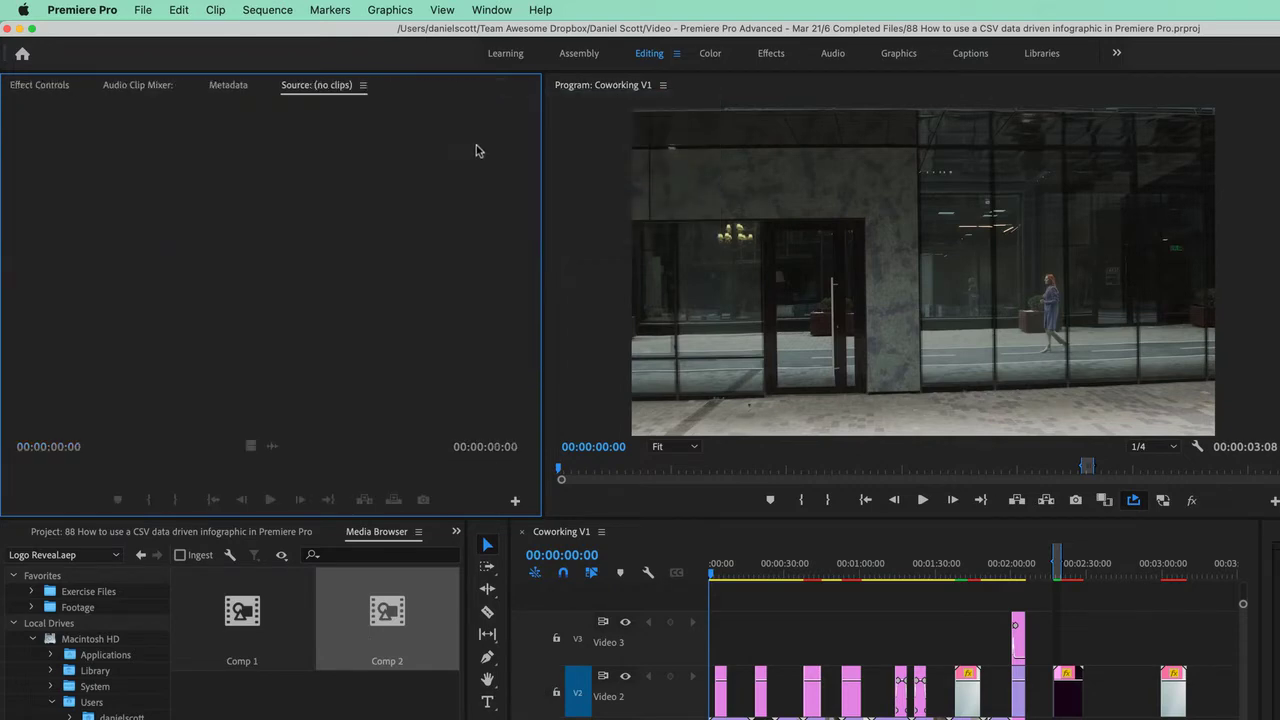
{"action": "double_click", "coordinate": [390, 624]}
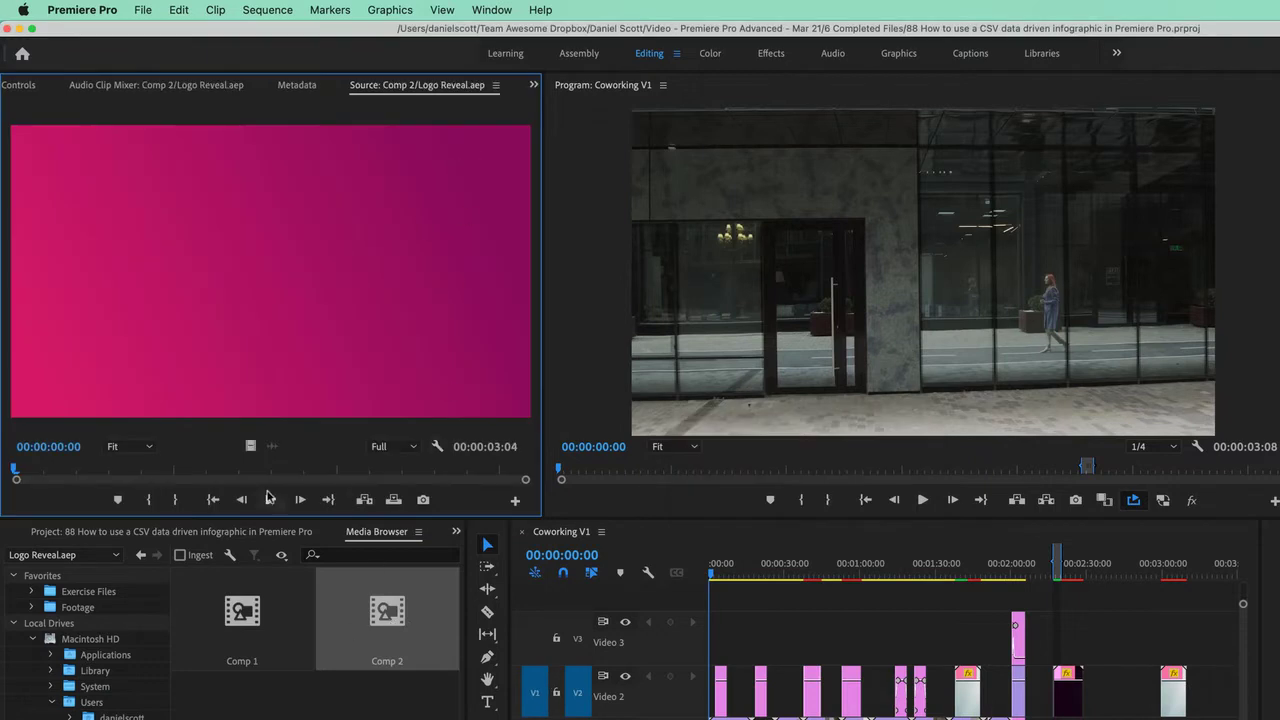
{"action": "left_click", "coordinate": [269, 500]}
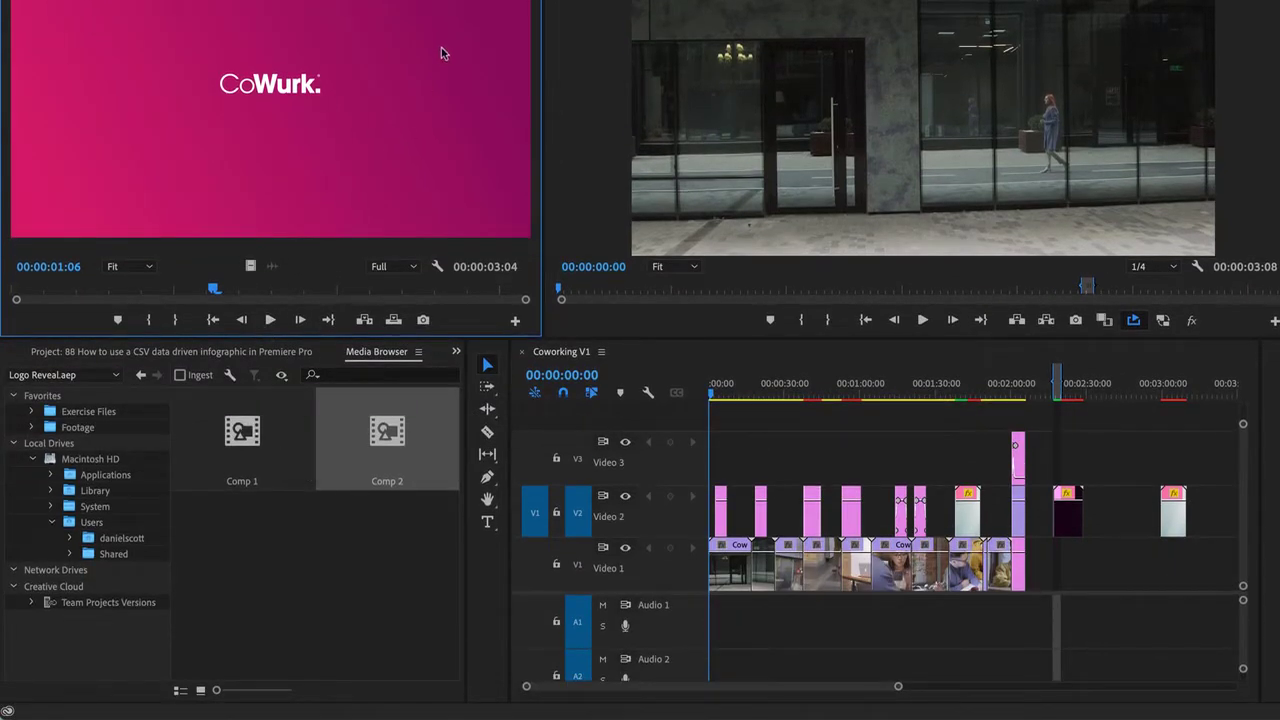
{"action": "left_click", "coordinate": [362, 390]}
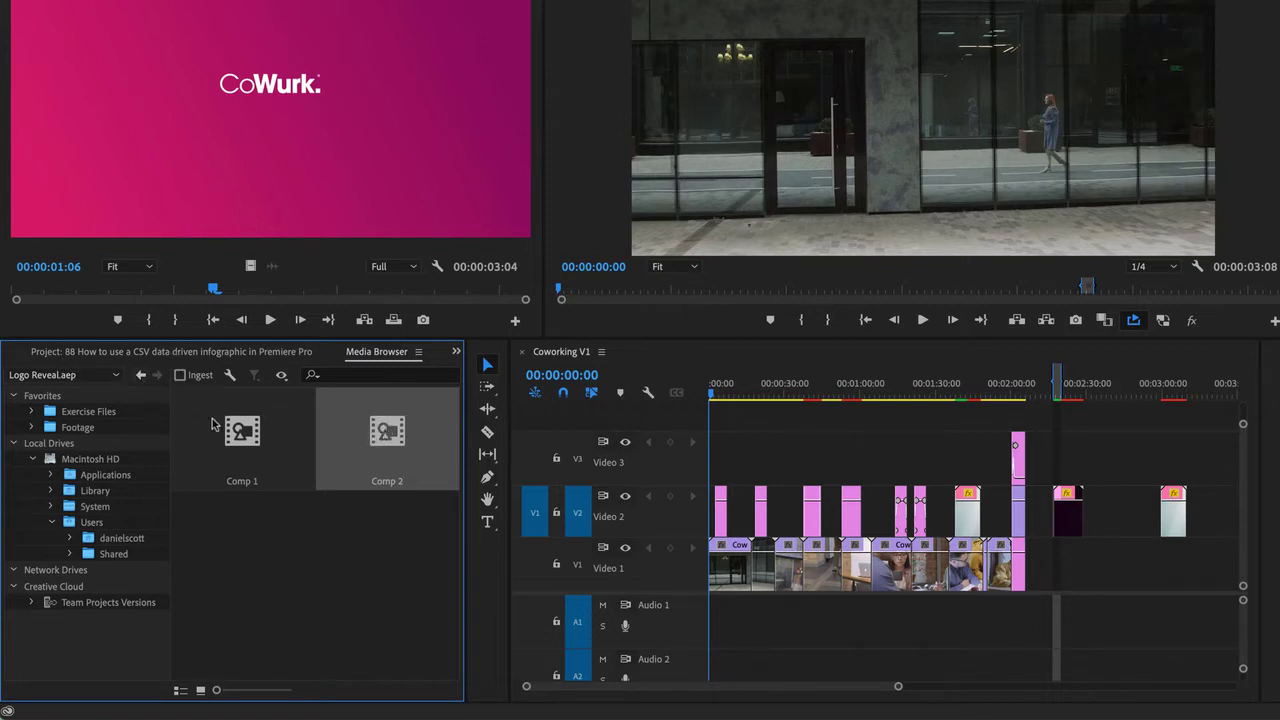
- Drag Comp 2 to the start of the Coworking timeline and test playback
{"action": "left_click_drag", "start_coordinate": [417, 431], "coordinate": [712, 563]}
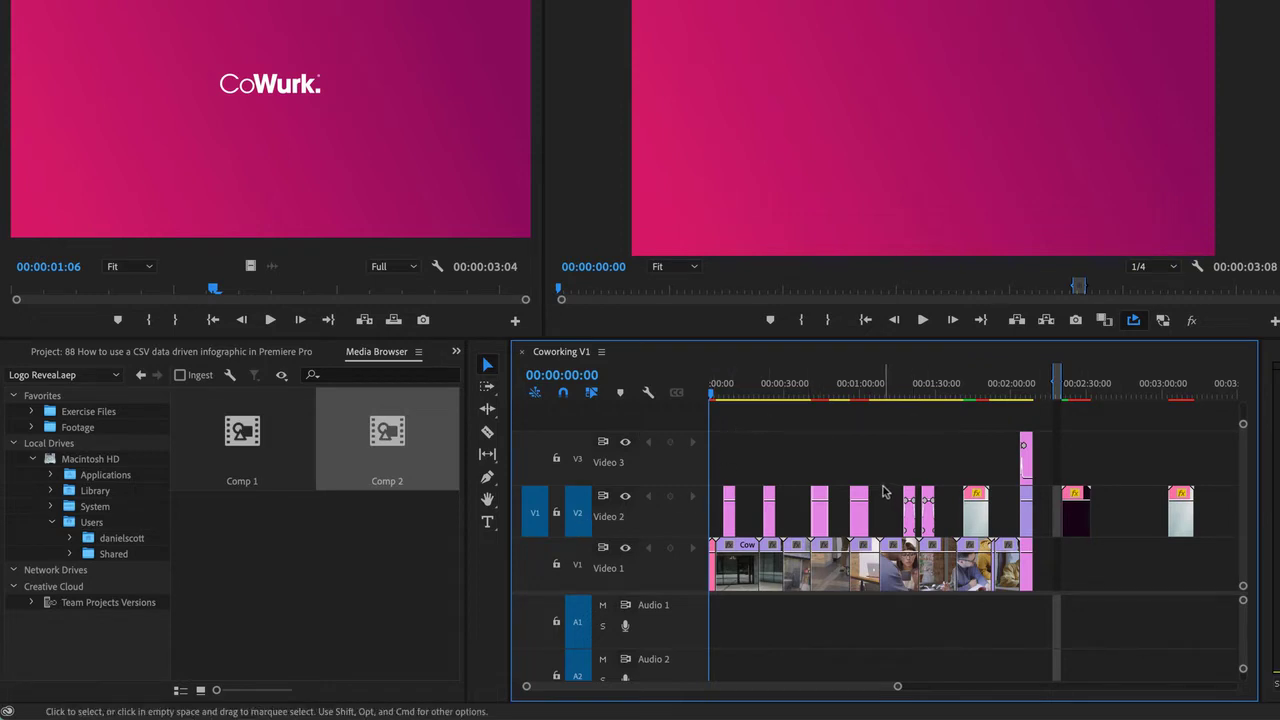
{"action": "key", "text": "space"}
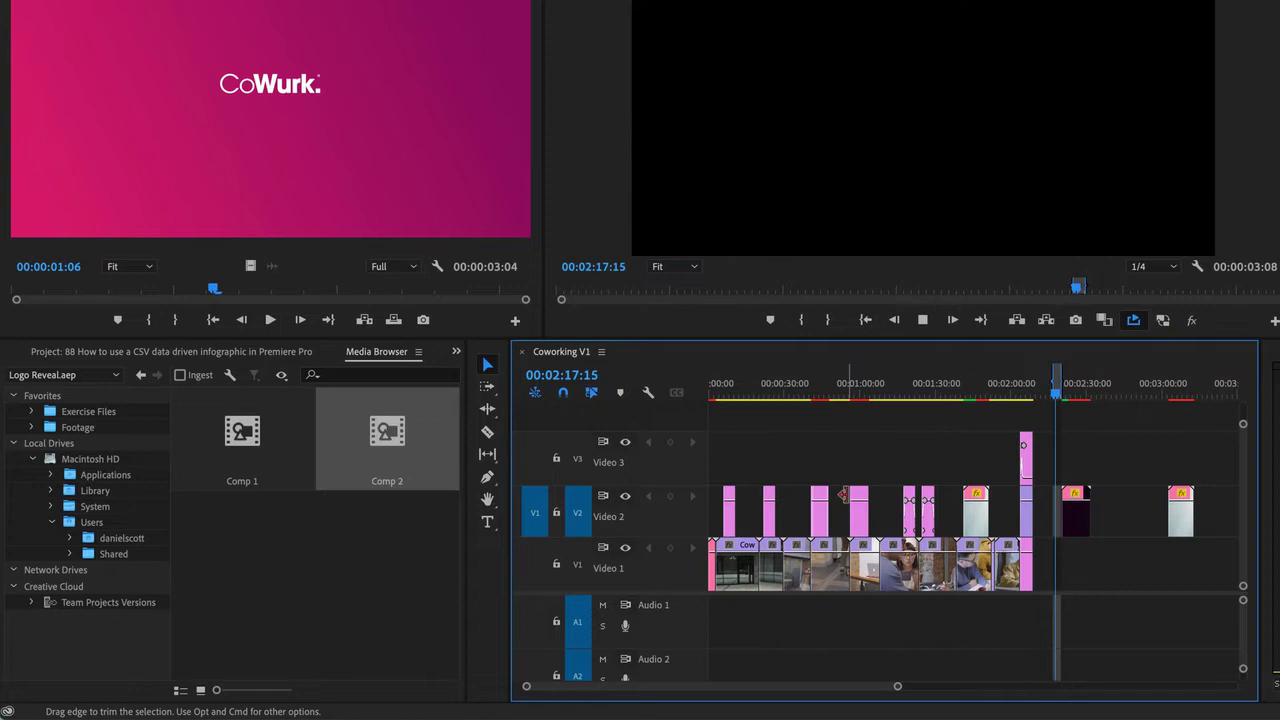
{"action": "key", "text": "space"}
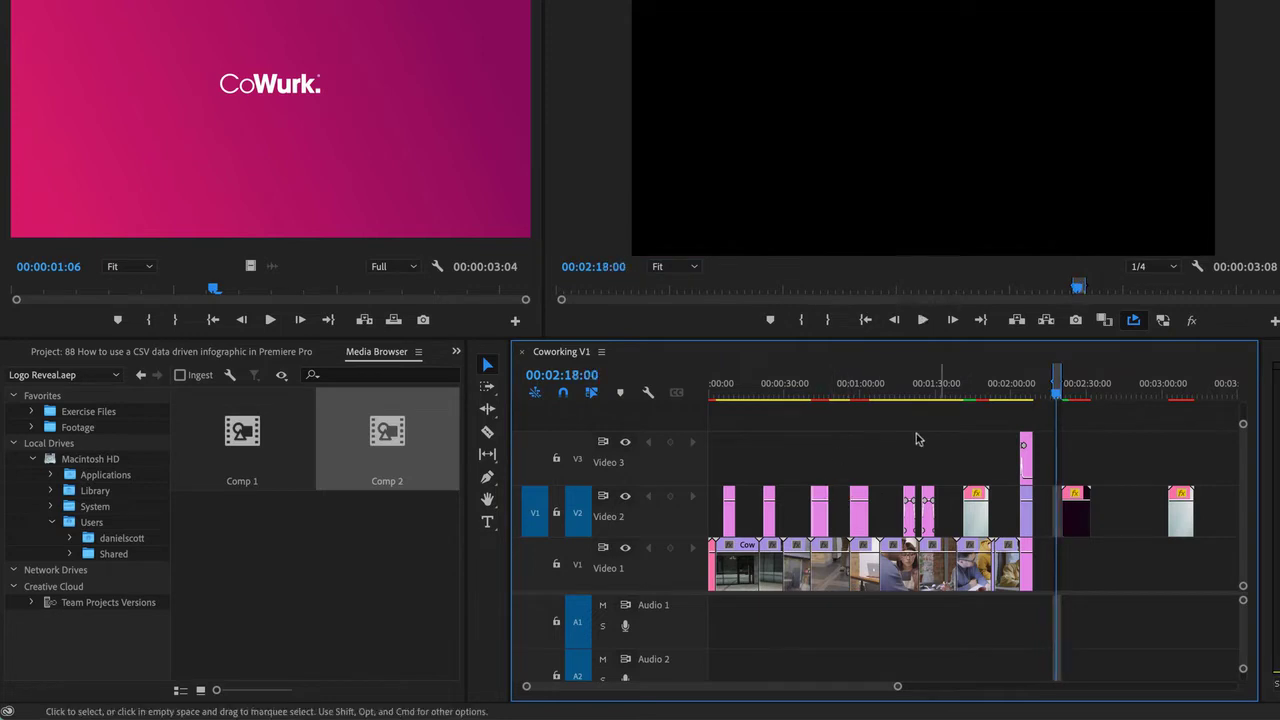
- Clear the sequence In and Out points, zoom into the opening clips and play them
{"action": "right_click", "coordinate": [1057, 392]}
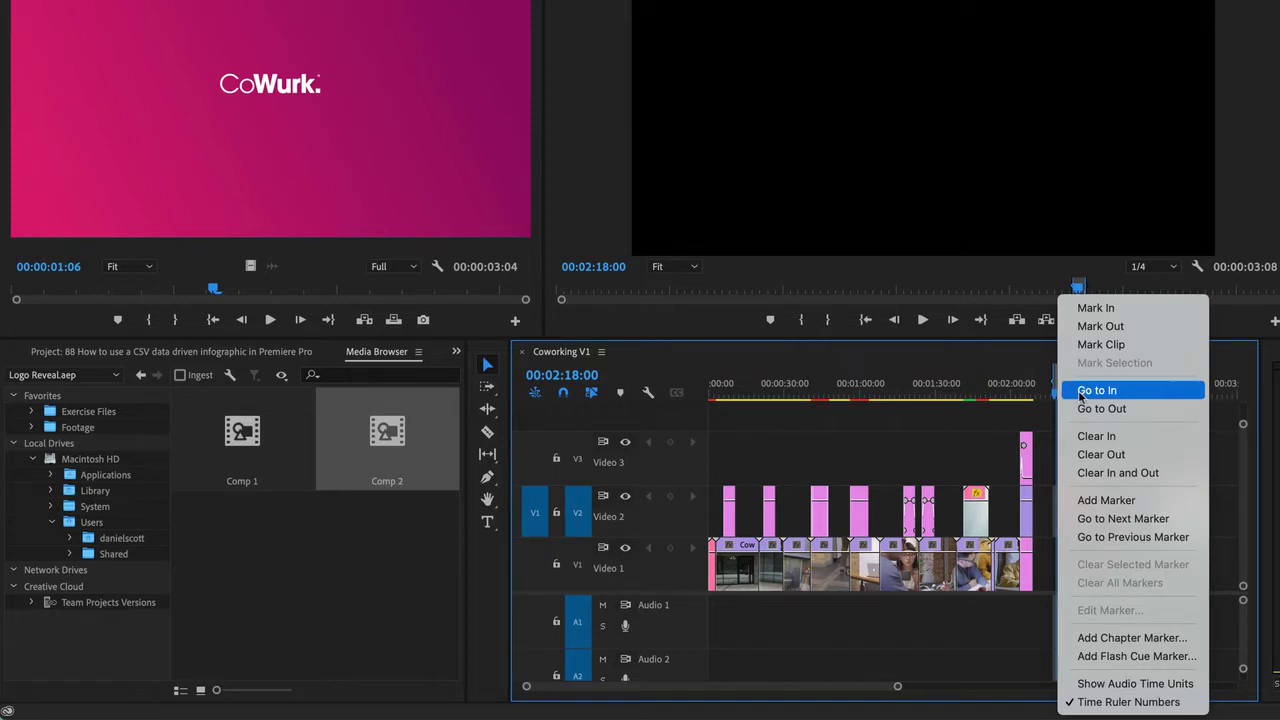
{"action": "left_click", "coordinate": [1108, 472]}
{"action": "left_click_drag", "start_coordinate": [750, 383], "coordinate": [672, 392]}
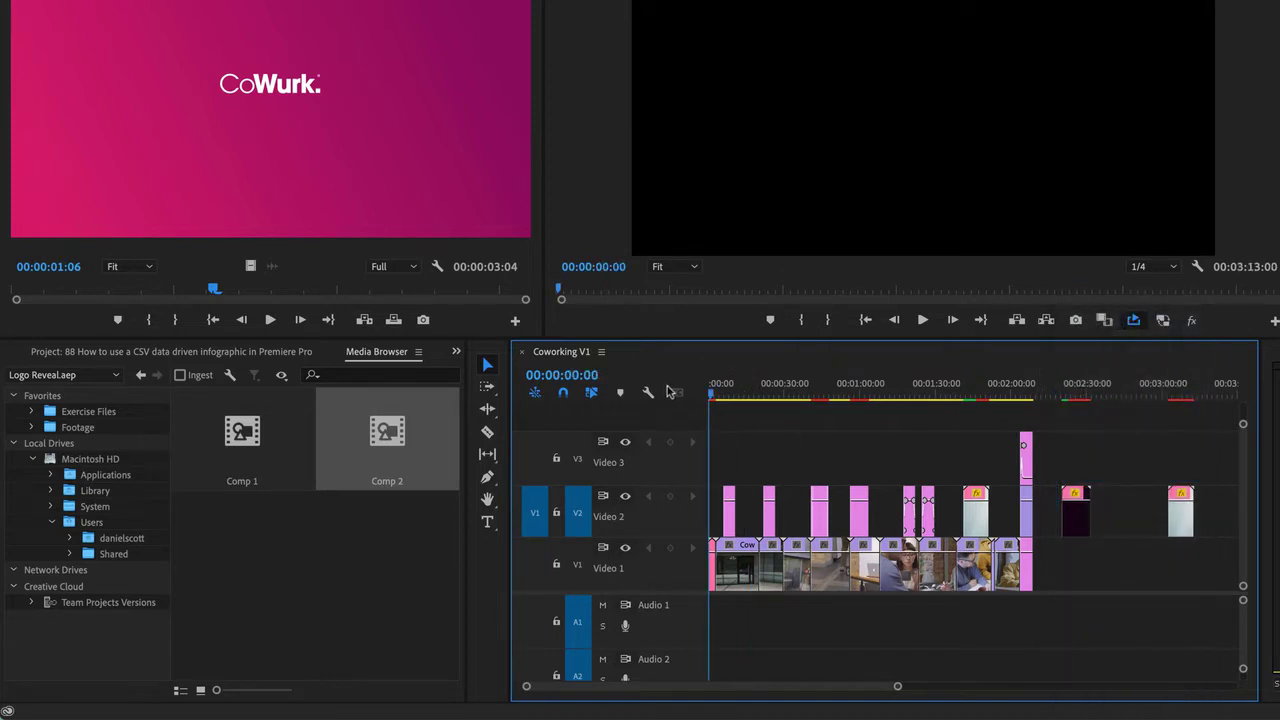
{"action": "key", "text": "equal"}
{"action": "key", "text": "equal"}
{"action": "key", "text": "equal"}
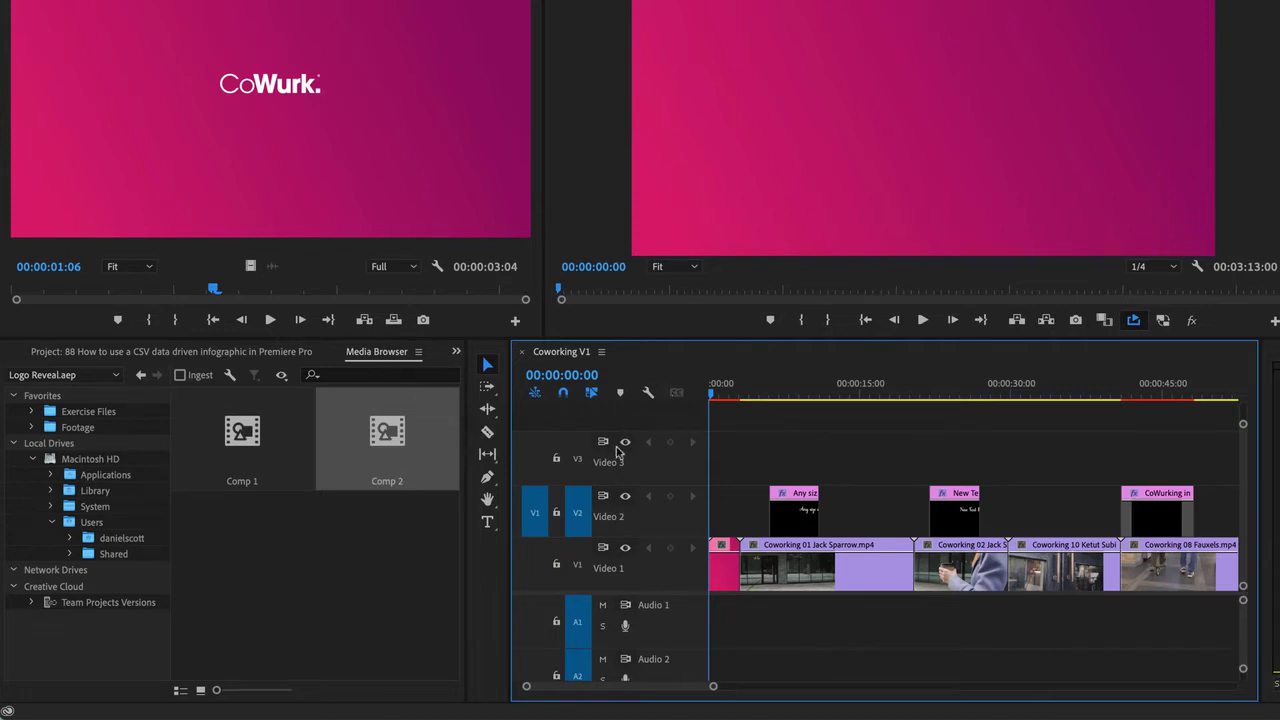
{"action": "key", "text": "space"}
- Set Program playback resolution to Full and replay the logo animation from the start
{"action": "key", "text": "space"}
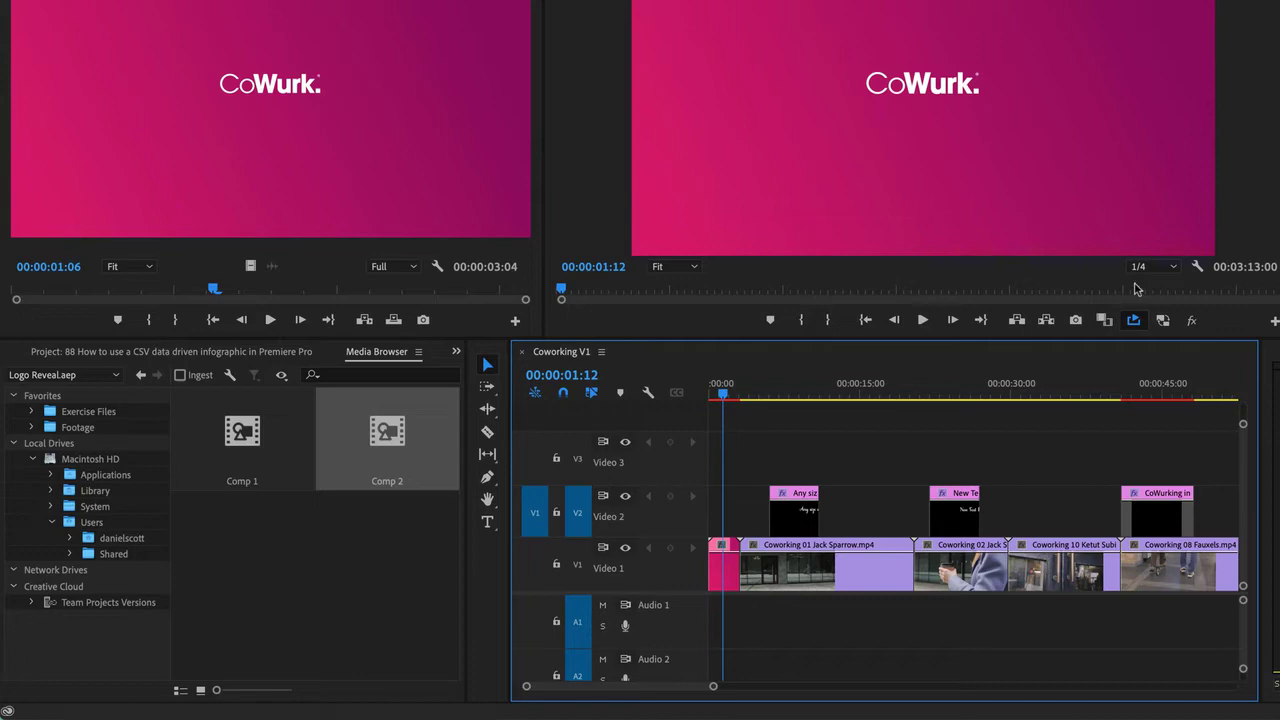
{"action": "left_click", "coordinate": [1150, 267]}
{"action": "left_click", "coordinate": [1150, 282]}
{"action": "key", "text": "space"}
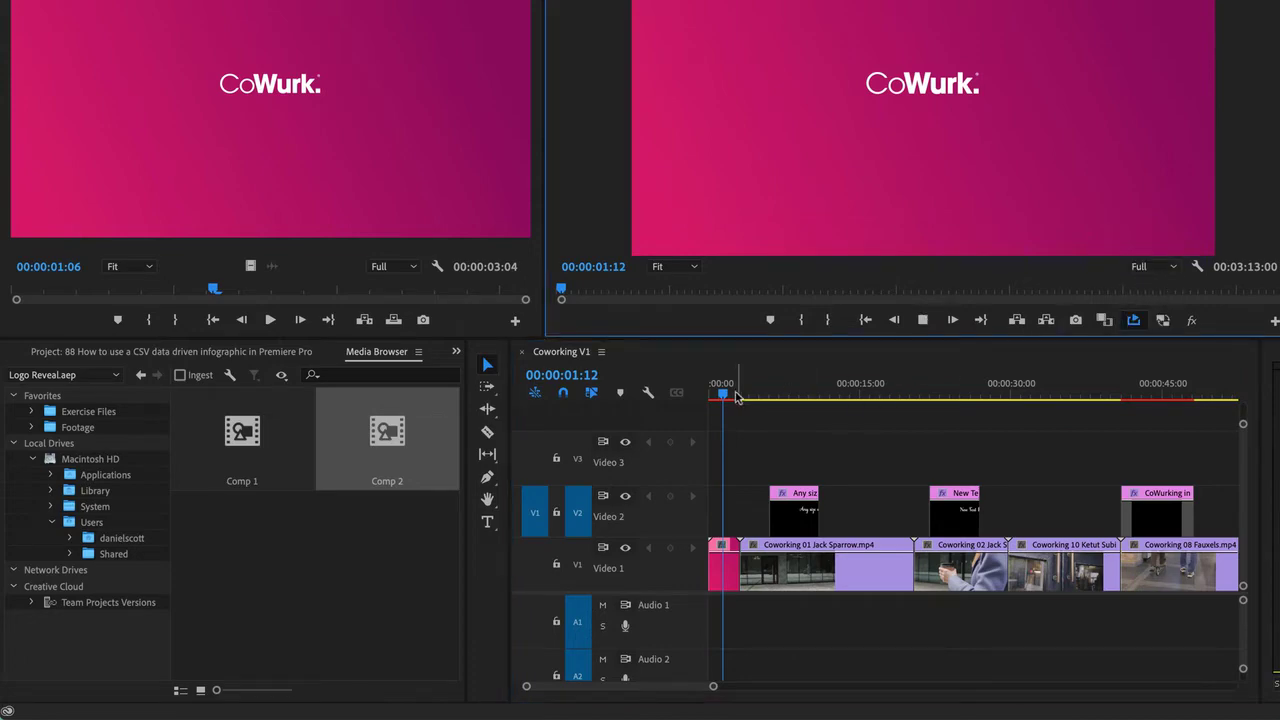
{"action": "left_click", "coordinate": [711, 396]}
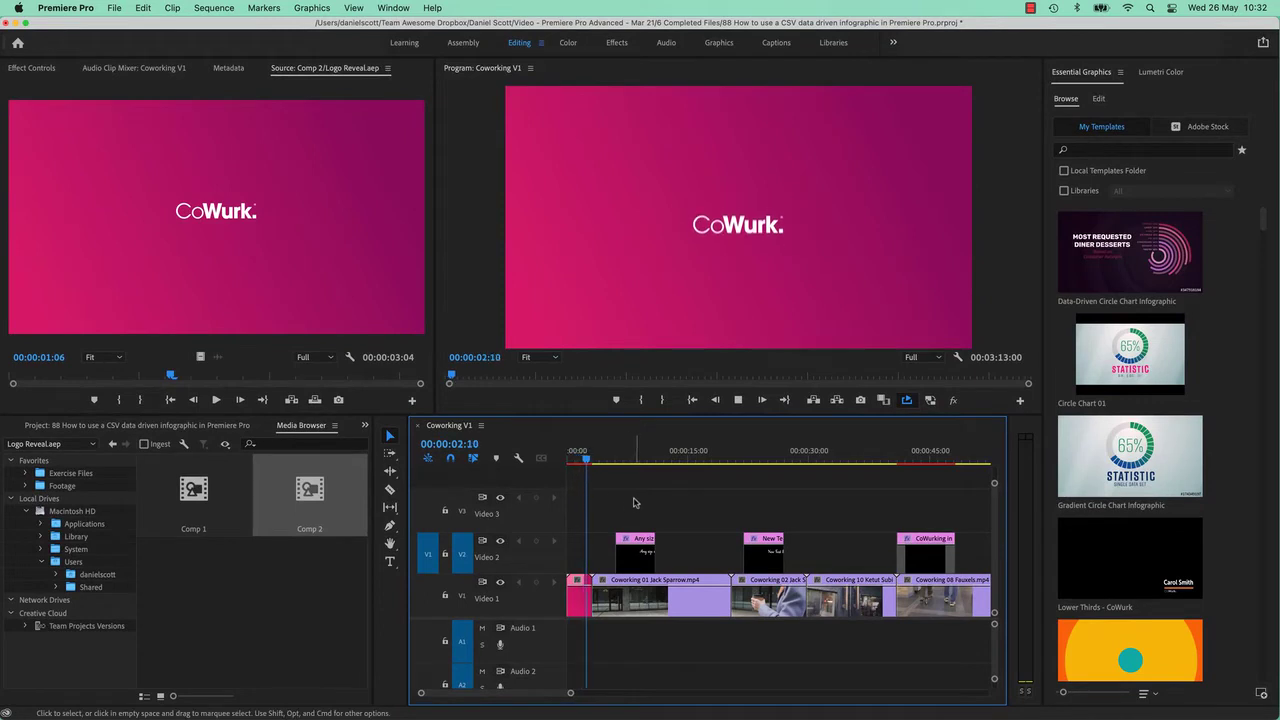
{"action": "left_click", "coordinate": [572, 460]}
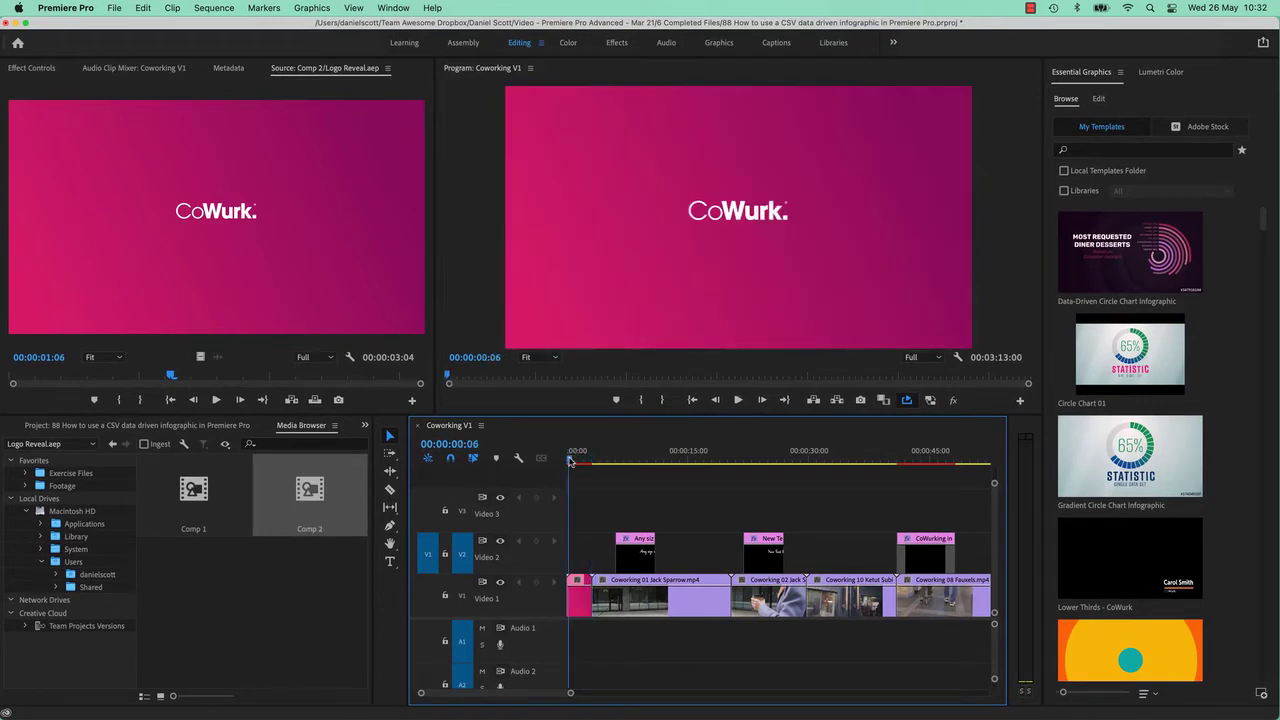
{"action": "key", "text": "space"}
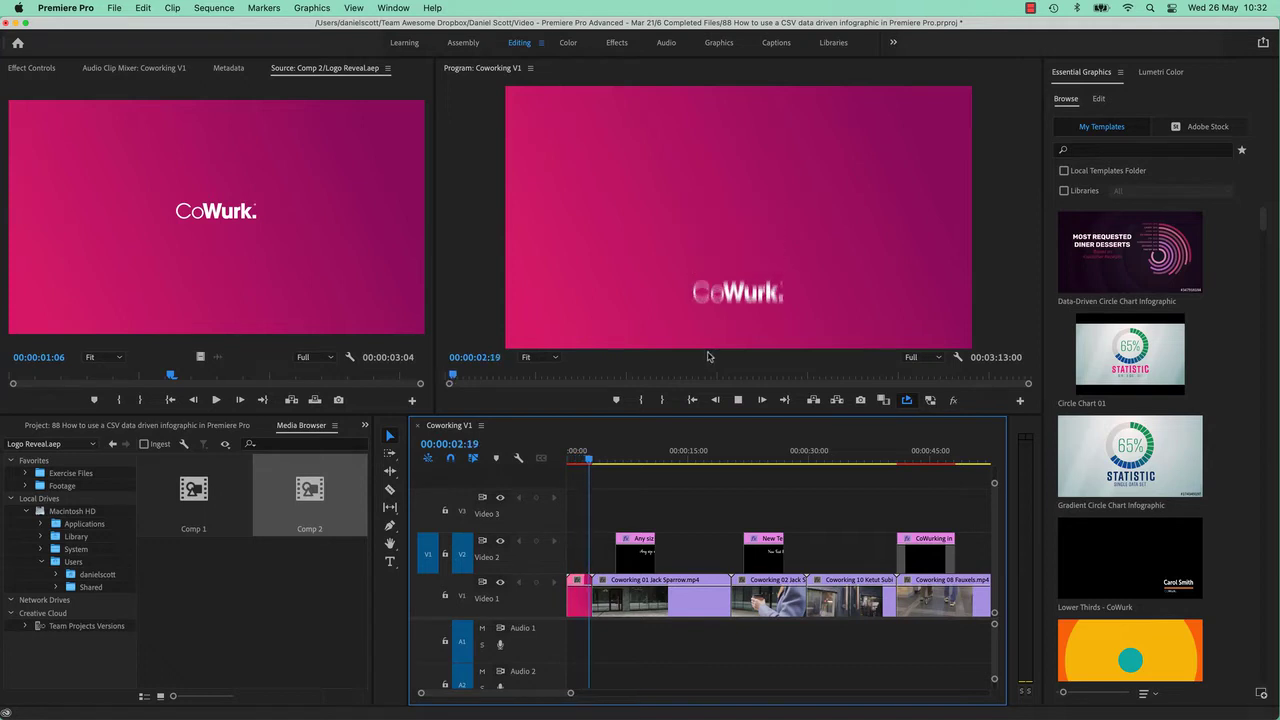
{"action": "key", "text": "space"}
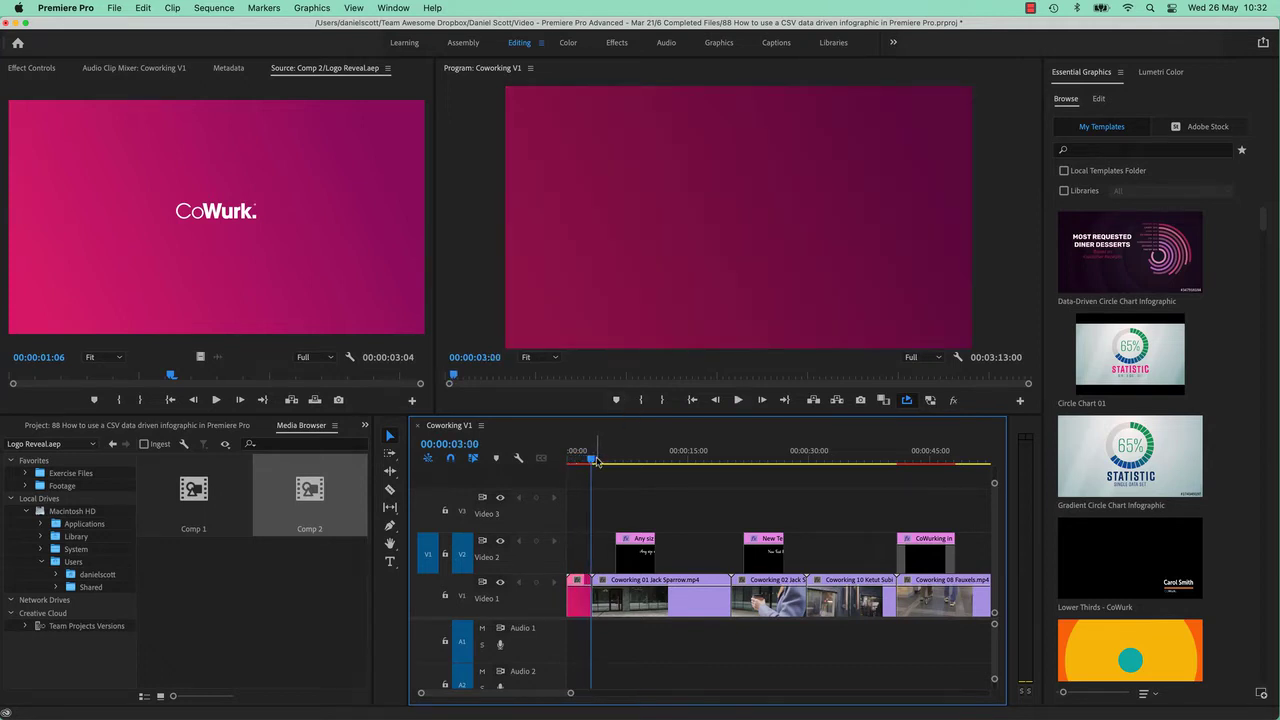
{"action": "left_click_drag", "start_coordinate": [596, 462], "coordinate": [565, 463]}
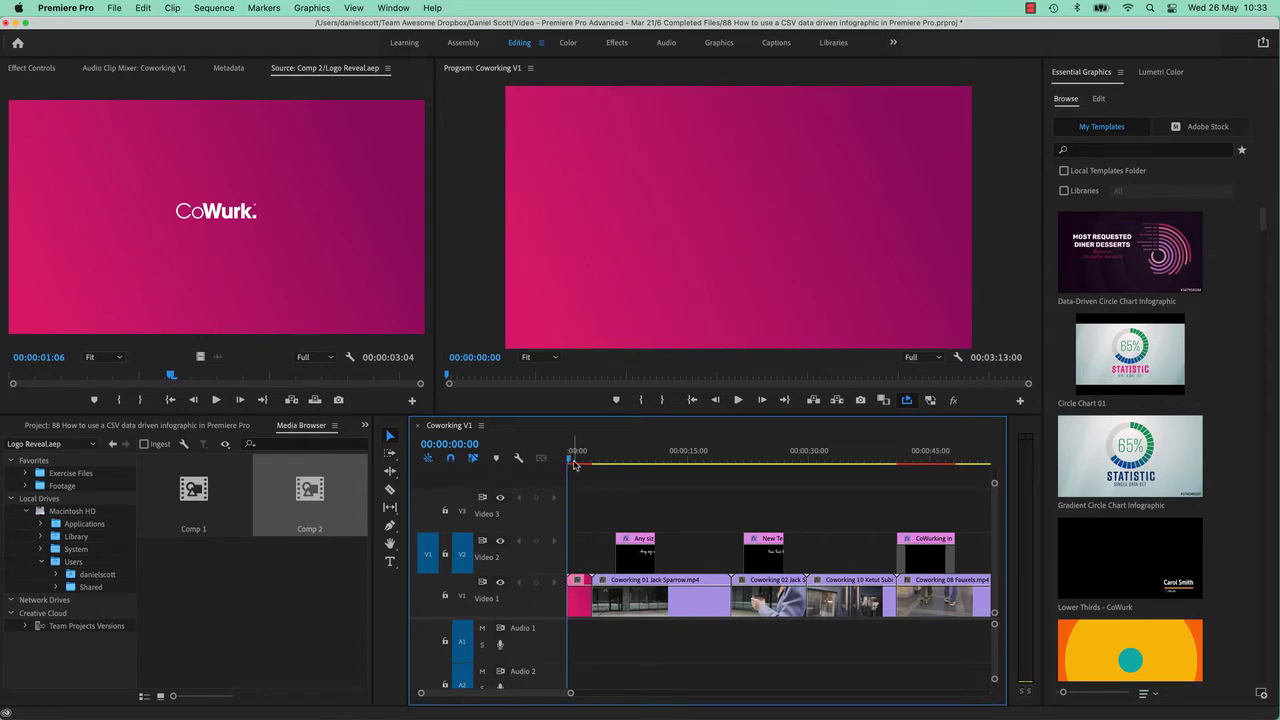
- Mark In and Out around the logo clip and render its preview
{"action": "left_click_drag", "start_coordinate": [575, 465], "coordinate": [600, 462]}
{"action": "key", "text": "o"}
{"action": "key", "text": "Return"}
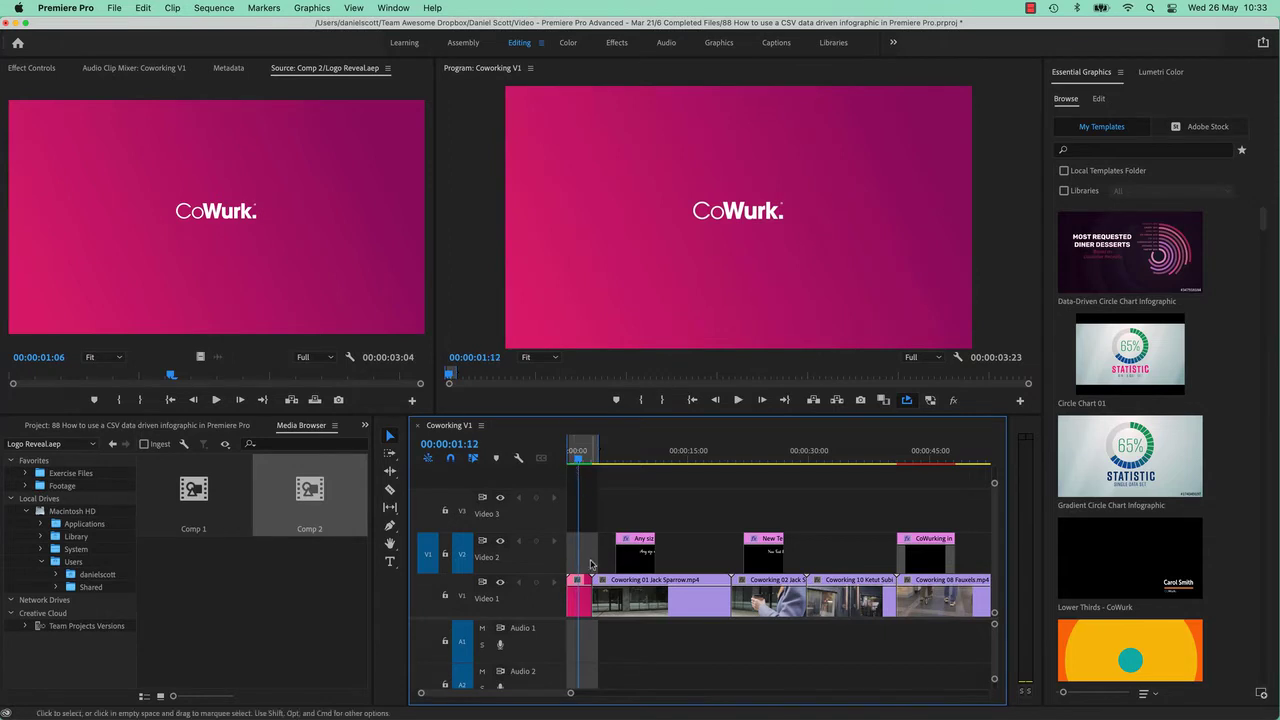
- Test moving the logo clip up to V2, then undo the move
{"action": "left_click_drag", "start_coordinate": [577, 600], "coordinate": [695, 550]}
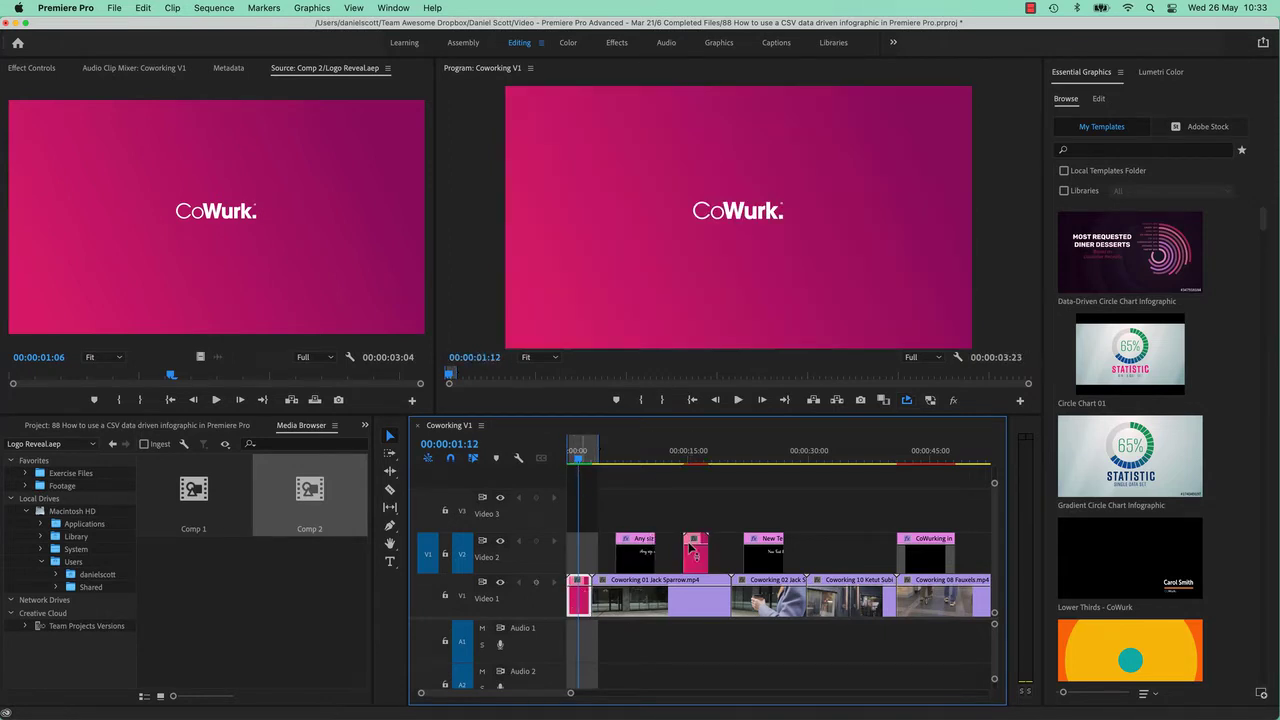
{"action": "left_click", "coordinate": [687, 456]}
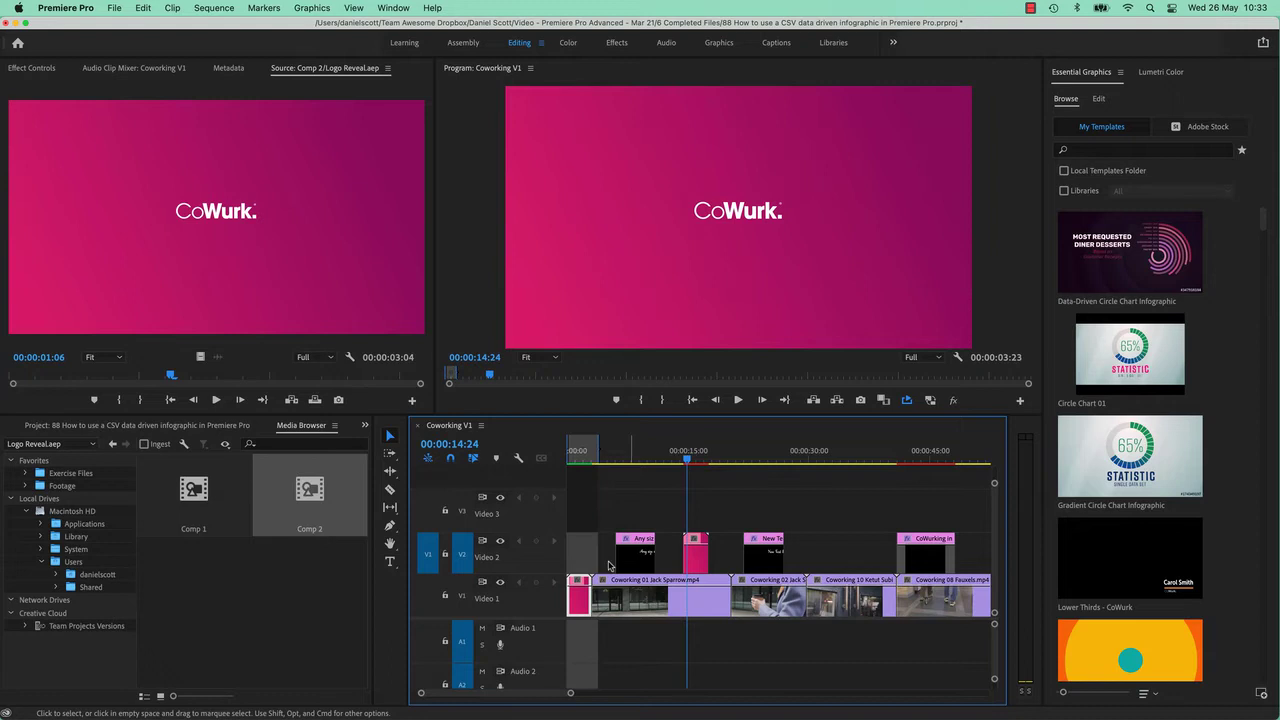
{"action": "key", "text": "super+z"}
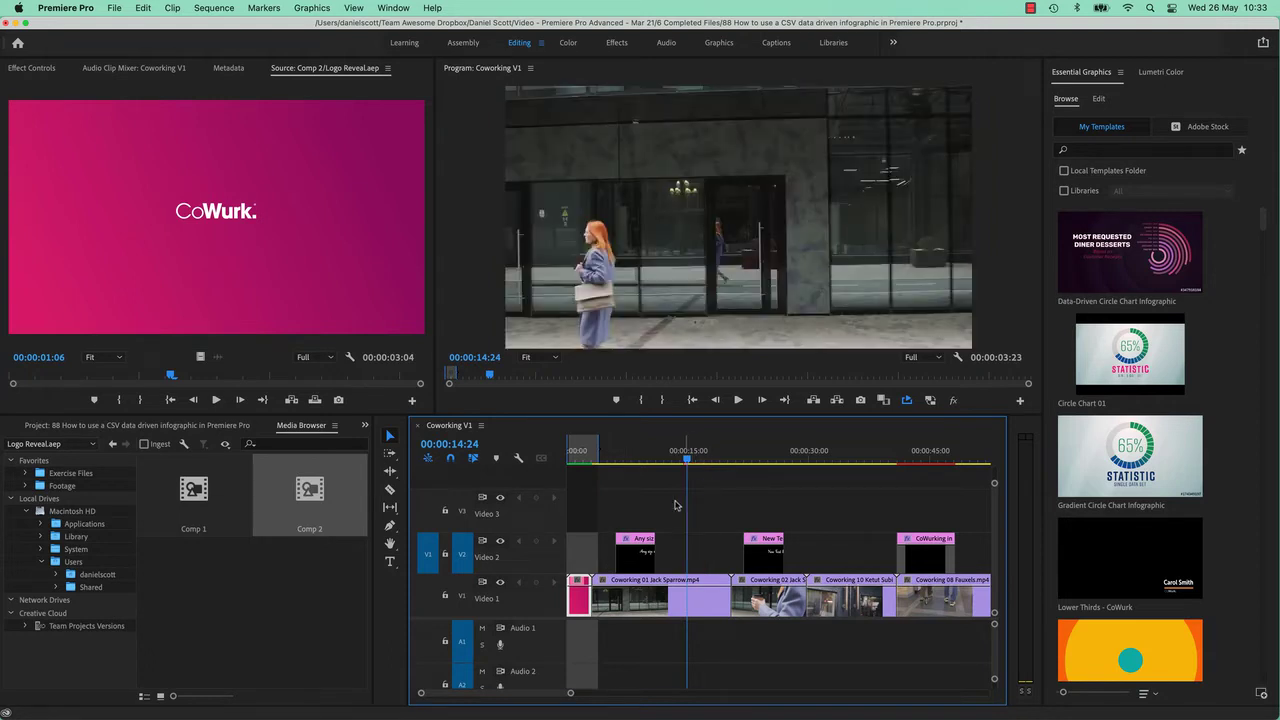
{"action": "left_click", "coordinate": [581, 453]}
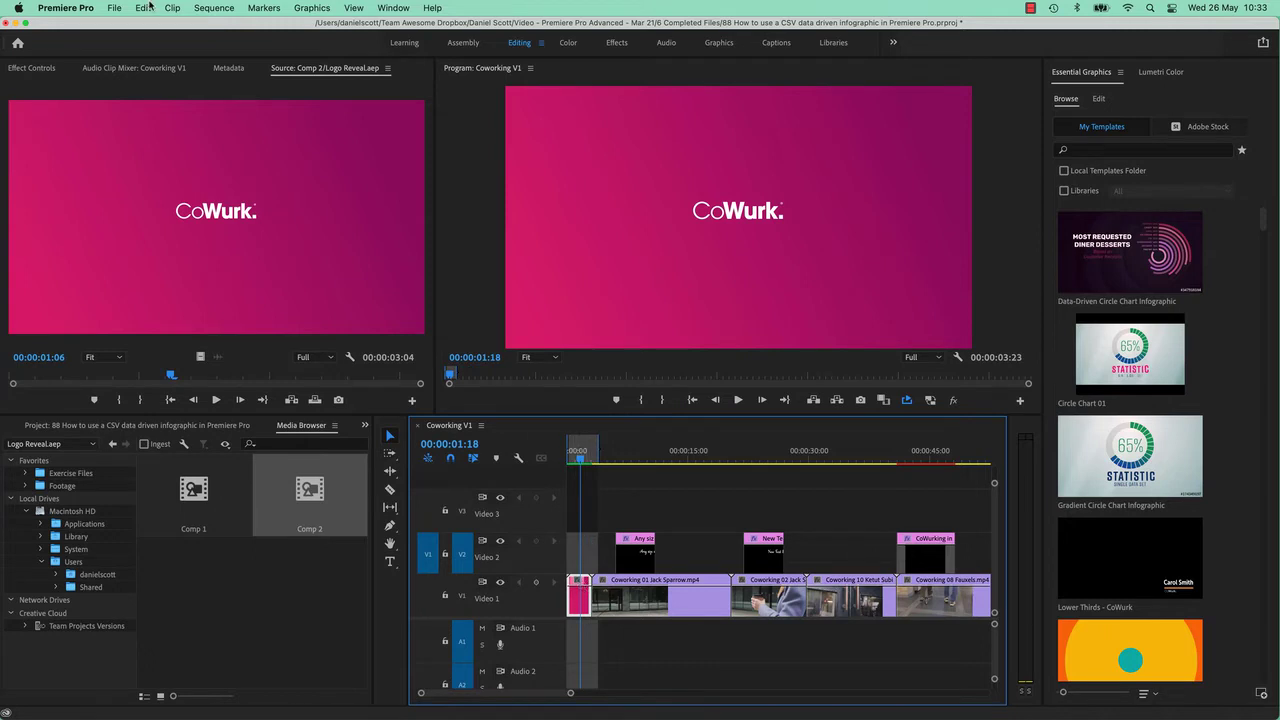
- Clear the sequence In and Out points, then bring up Render and Replace for the pink logo clip
{"action": "right_click", "coordinate": [593, 455]}
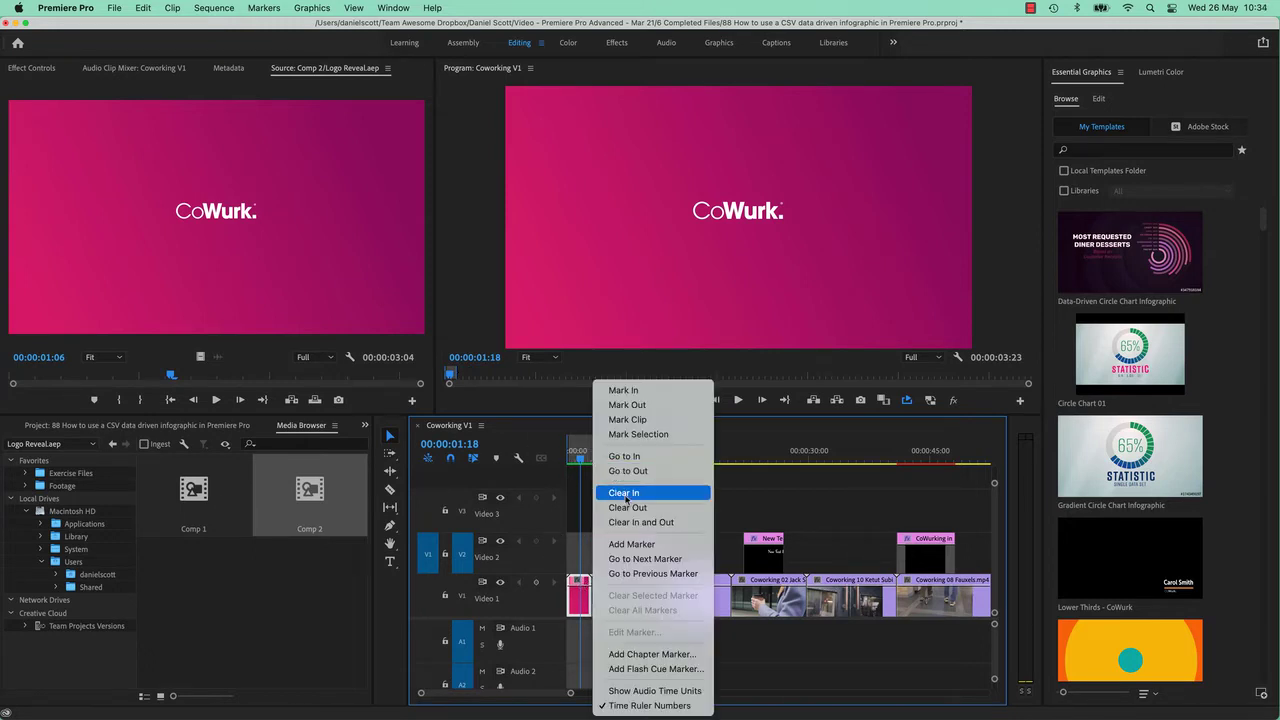
{"action": "left_click", "coordinate": [645, 522]}
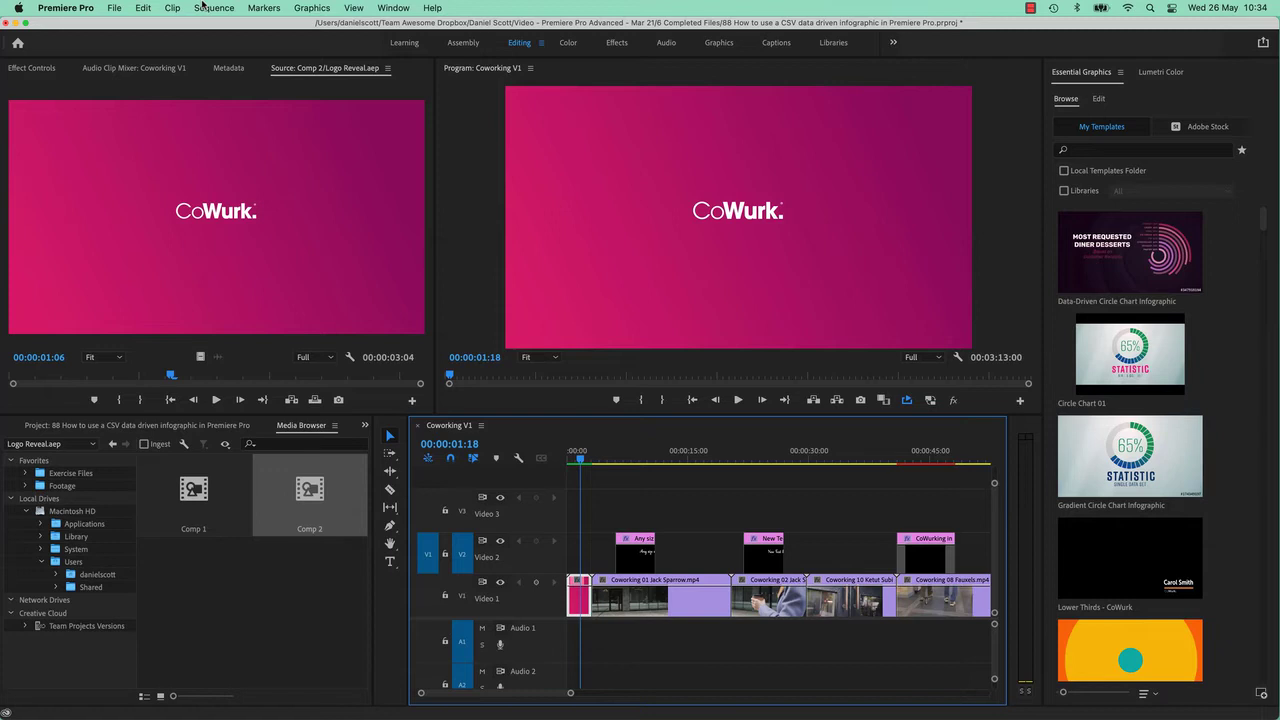
{"action": "left_click", "coordinate": [211, 7]}
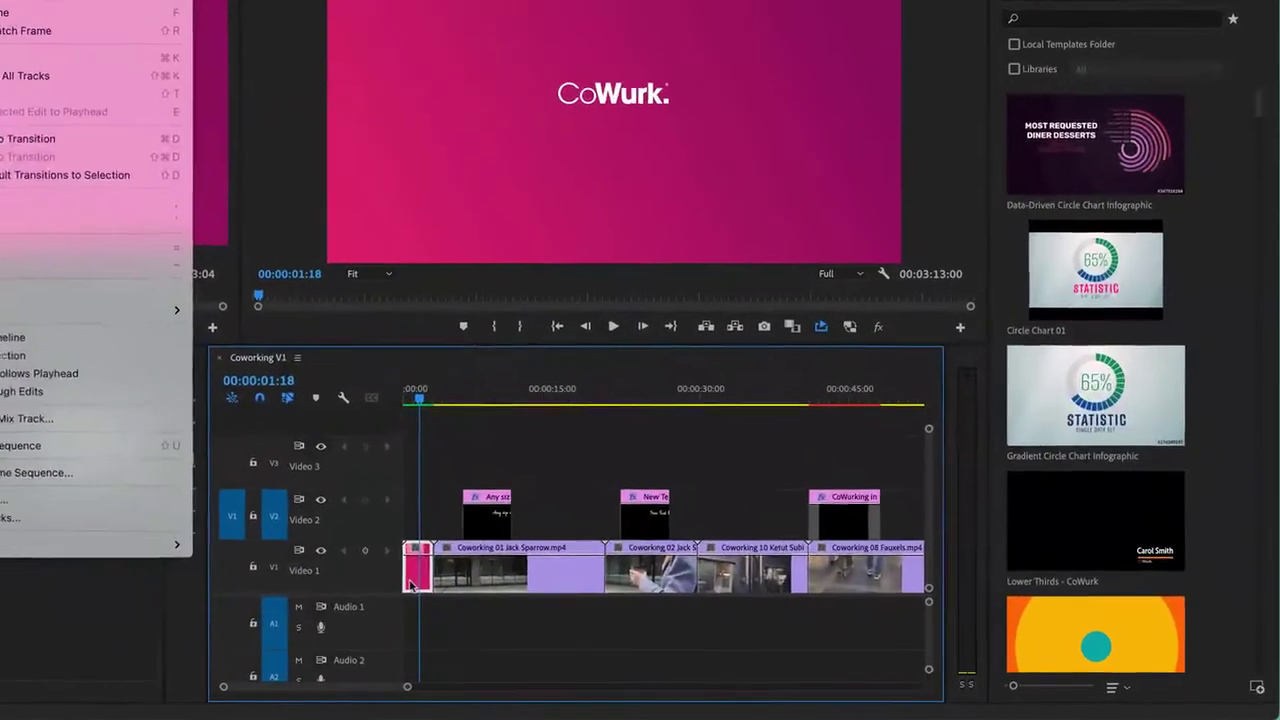
{"action": "right_click", "coordinate": [575, 608]}
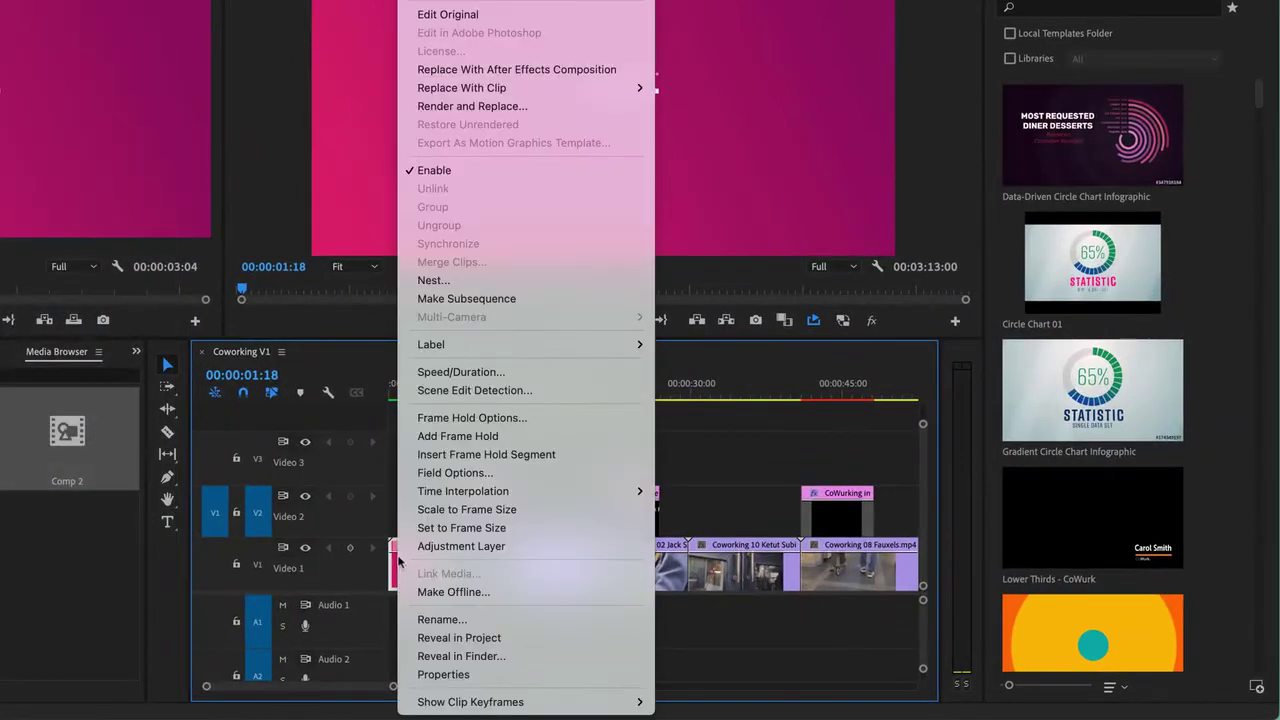
{"action": "left_click", "coordinate": [480, 109]}
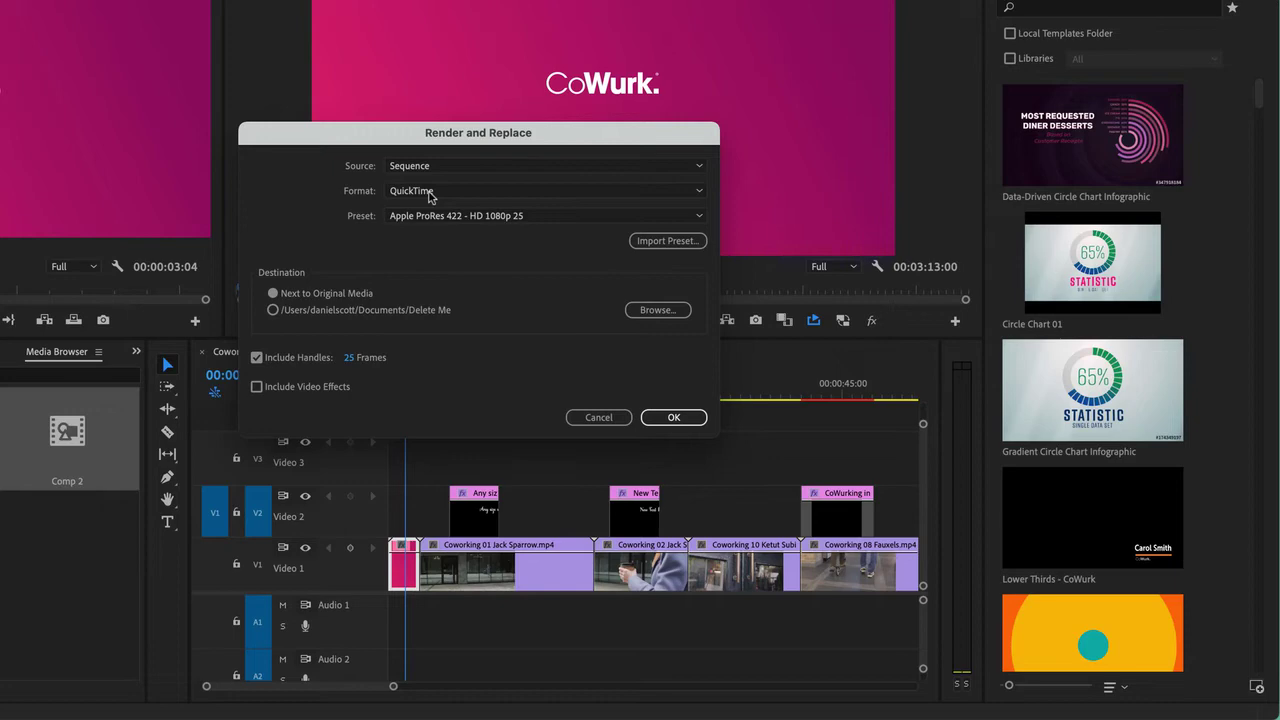
{"action": "left_click", "coordinate": [600, 417]}
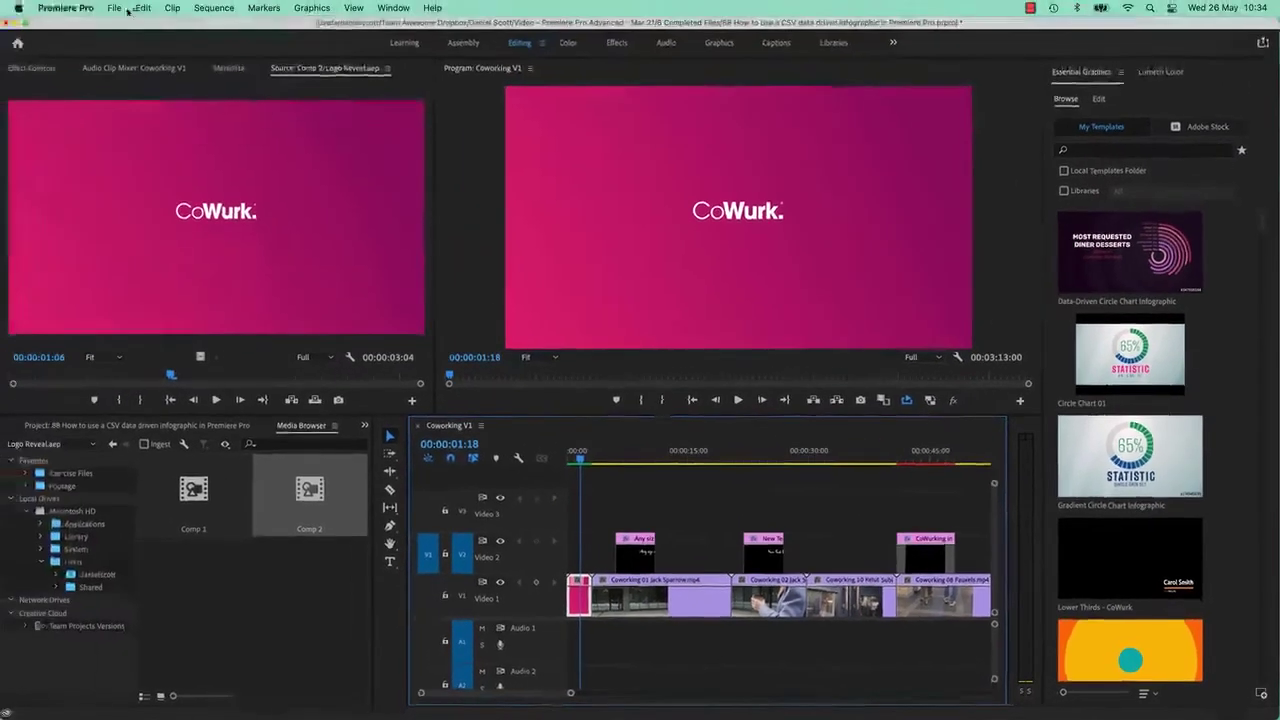
{"action": "left_click", "coordinate": [116, 7]}
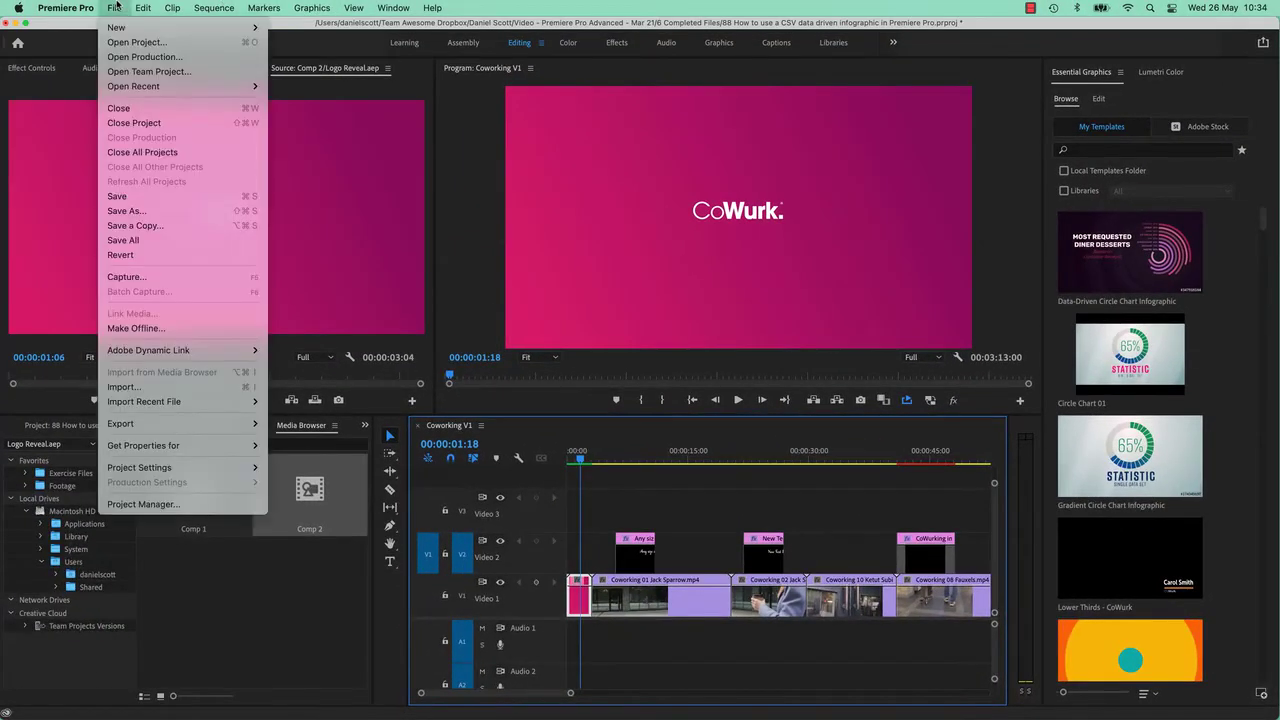
{"action": "left_click", "coordinate": [218, 28]}
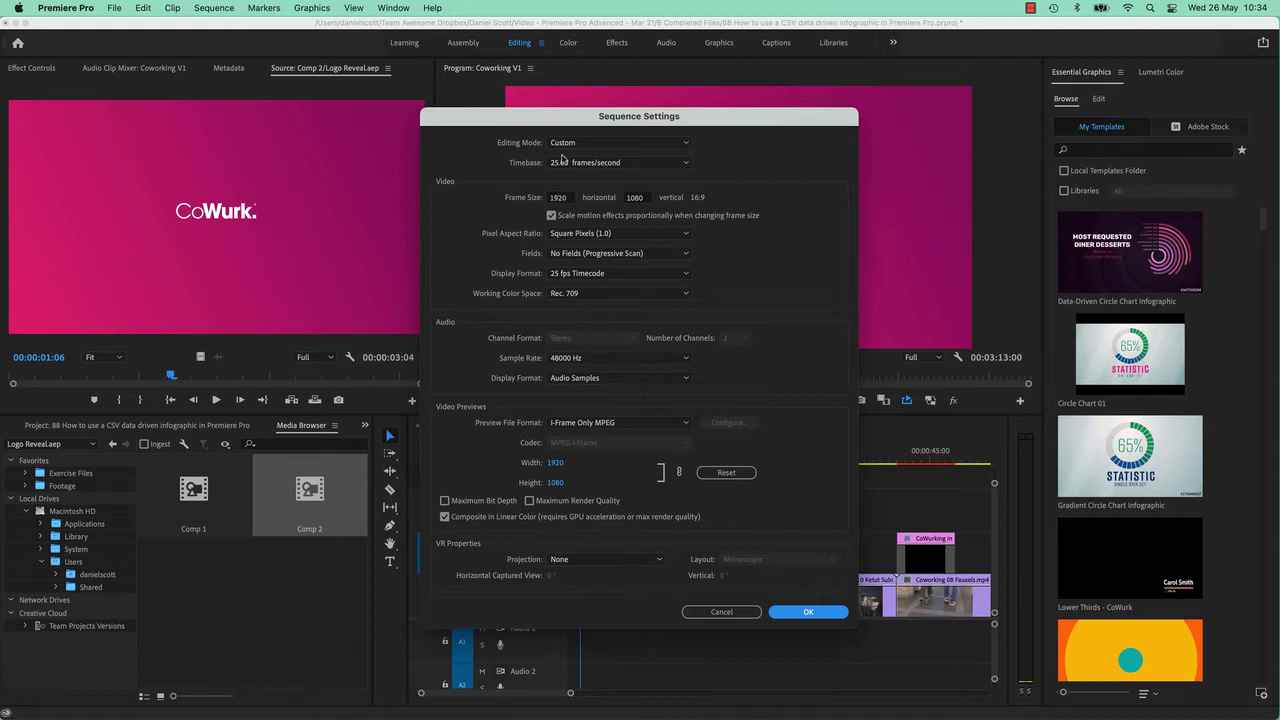
{"action": "left_click", "coordinate": [727, 611]}
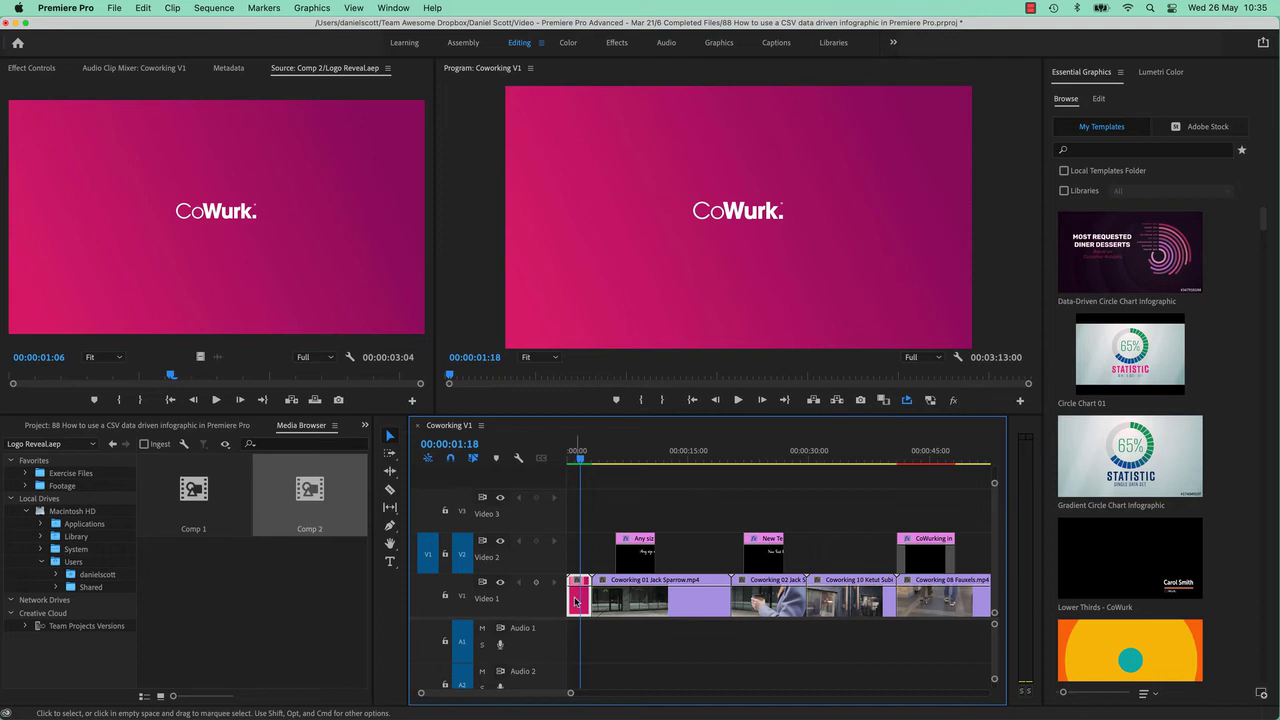
- Render and Replace the logo clip using the QuickTime Match Source - Apple ProRes 422 preset
{"action": "right_click", "coordinate": [575, 601]}
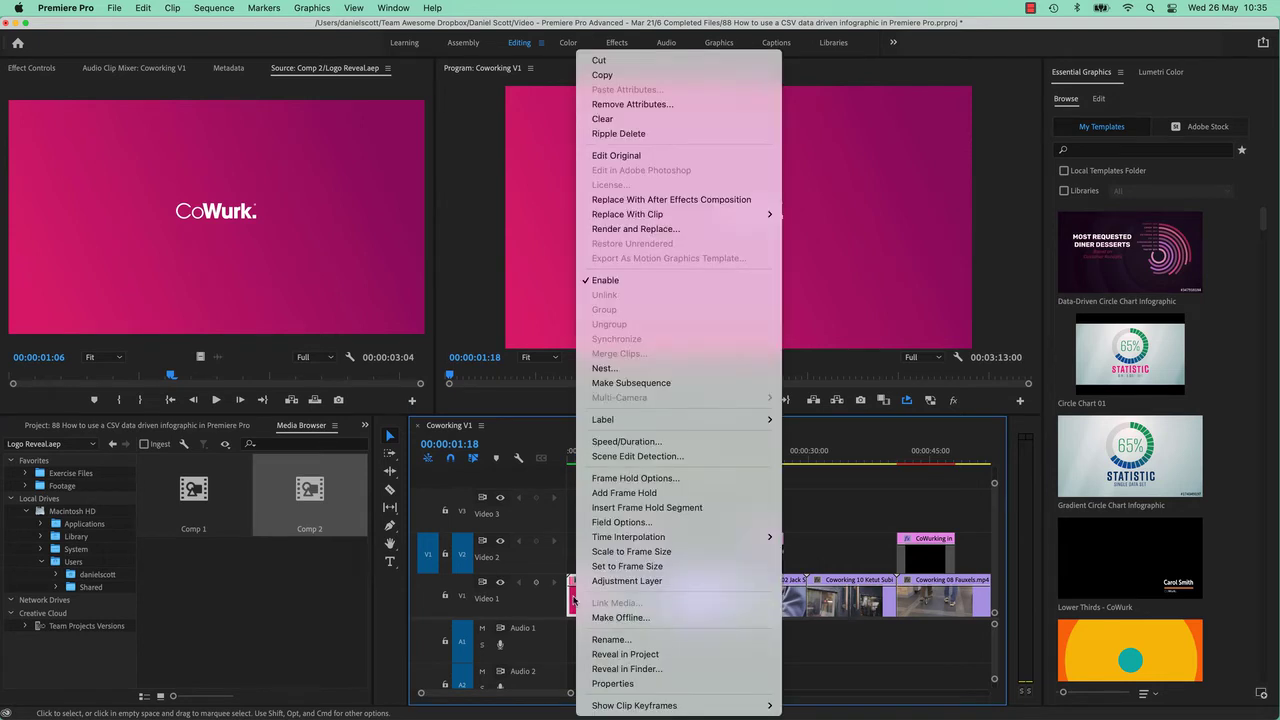
{"action": "left_click", "coordinate": [631, 229]}
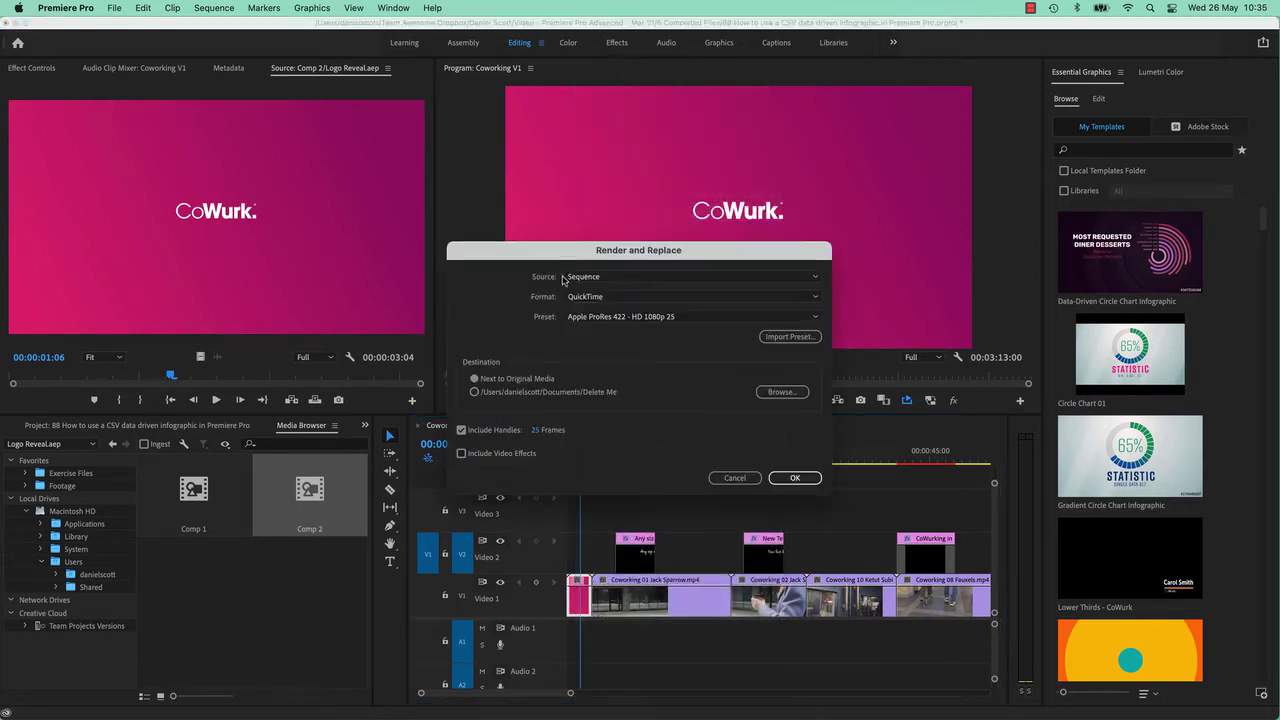
{"action": "left_click", "coordinate": [576, 316]}
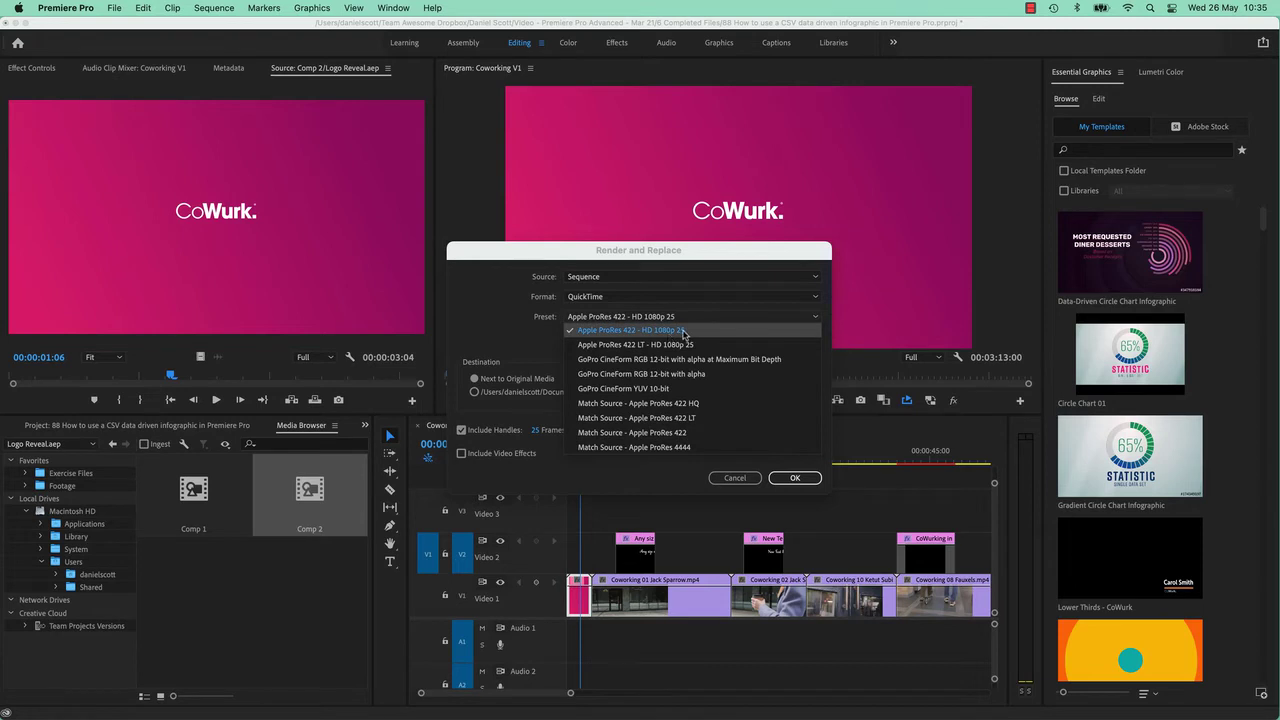
{"action": "left_click", "coordinate": [633, 432]}
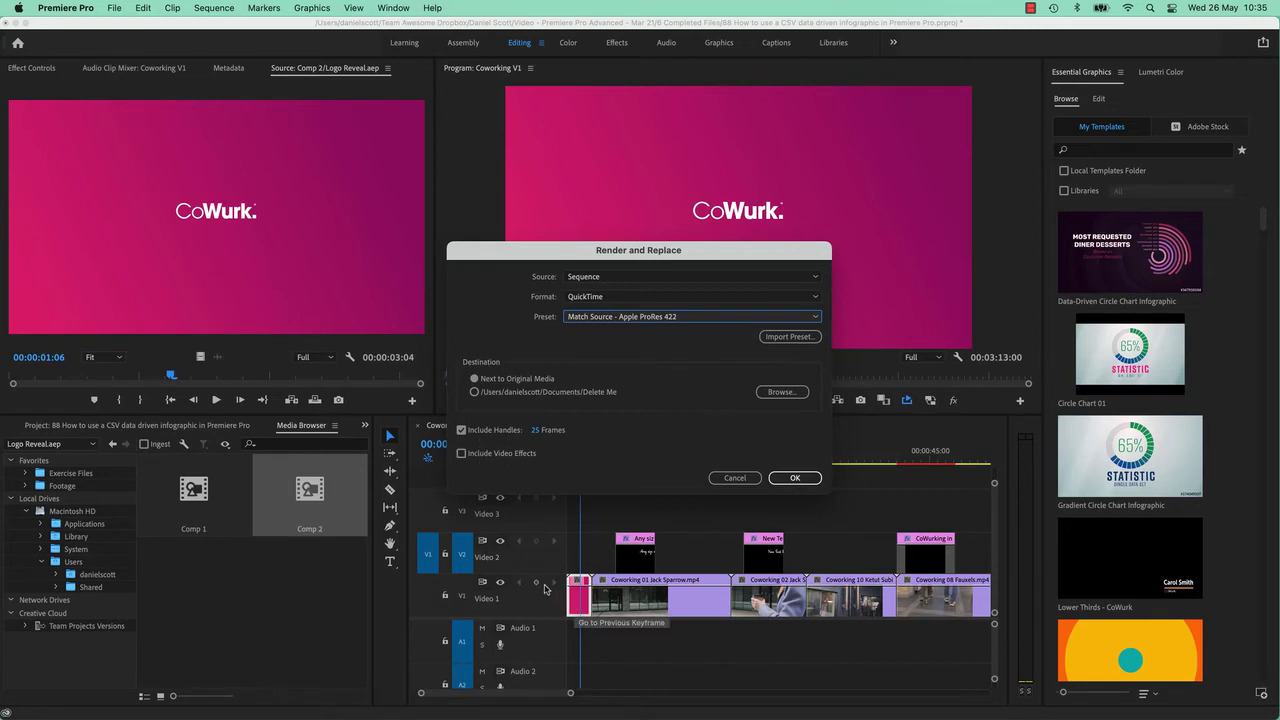
{"action": "left_click", "coordinate": [794, 478]}
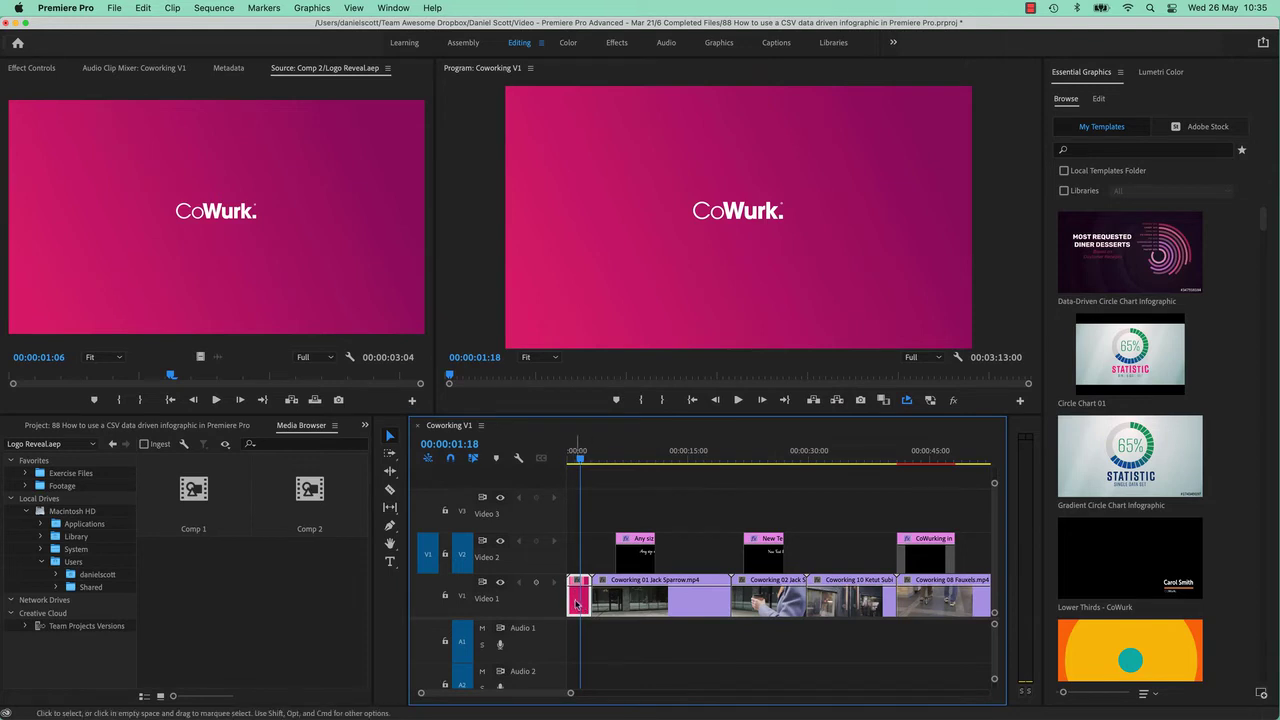
{"action": "left_click", "coordinate": [566, 464]}
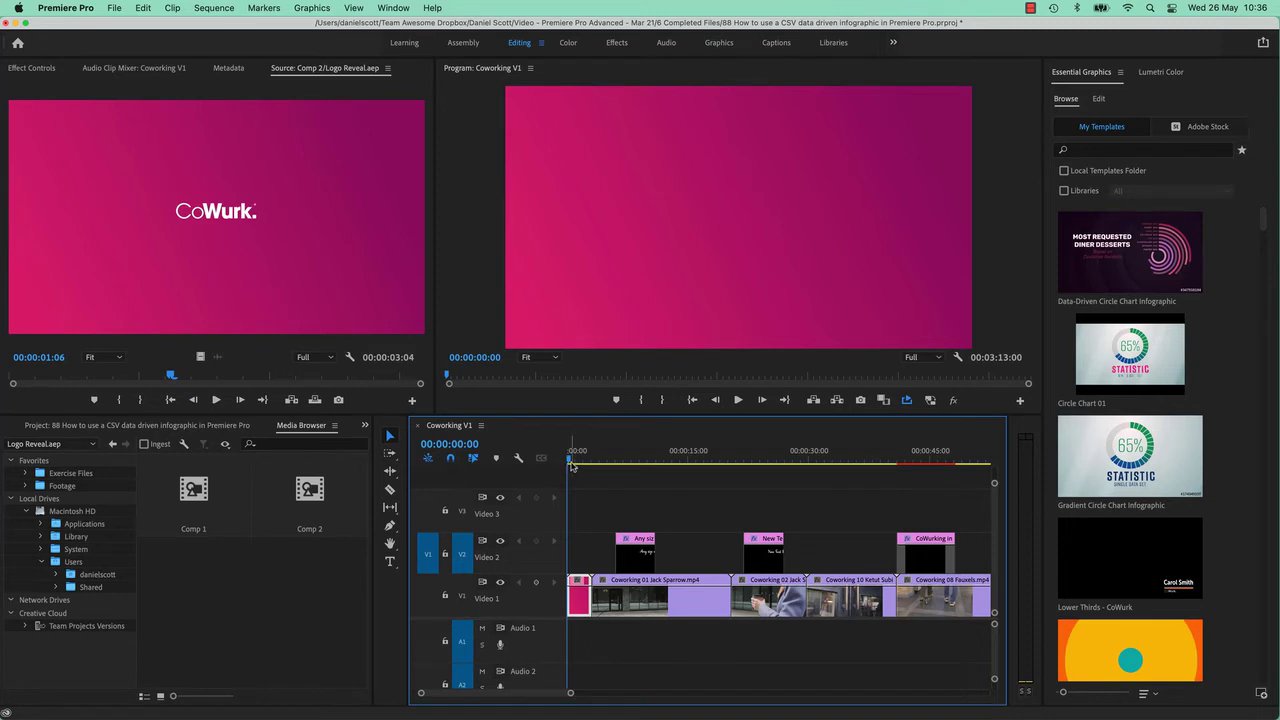
{"action": "left_click_drag", "start_coordinate": [571, 465], "coordinate": [578, 466]}
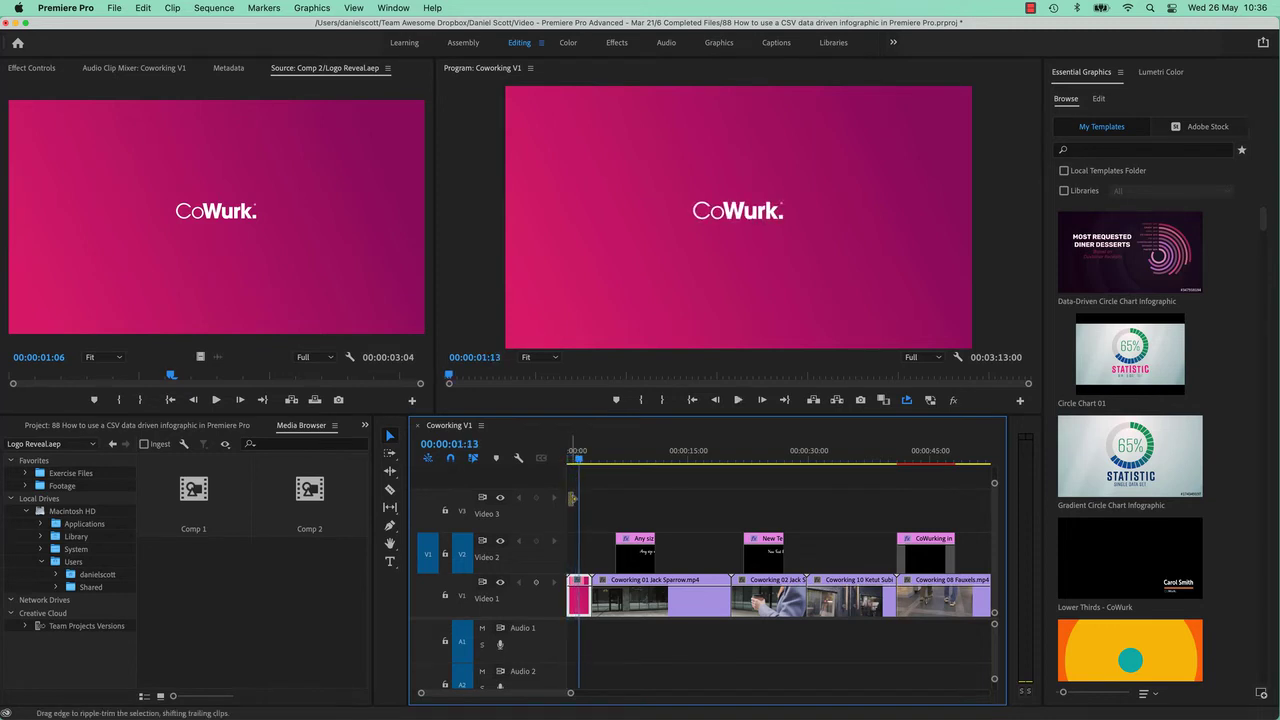
{"action": "key", "text": "super+Tab"}
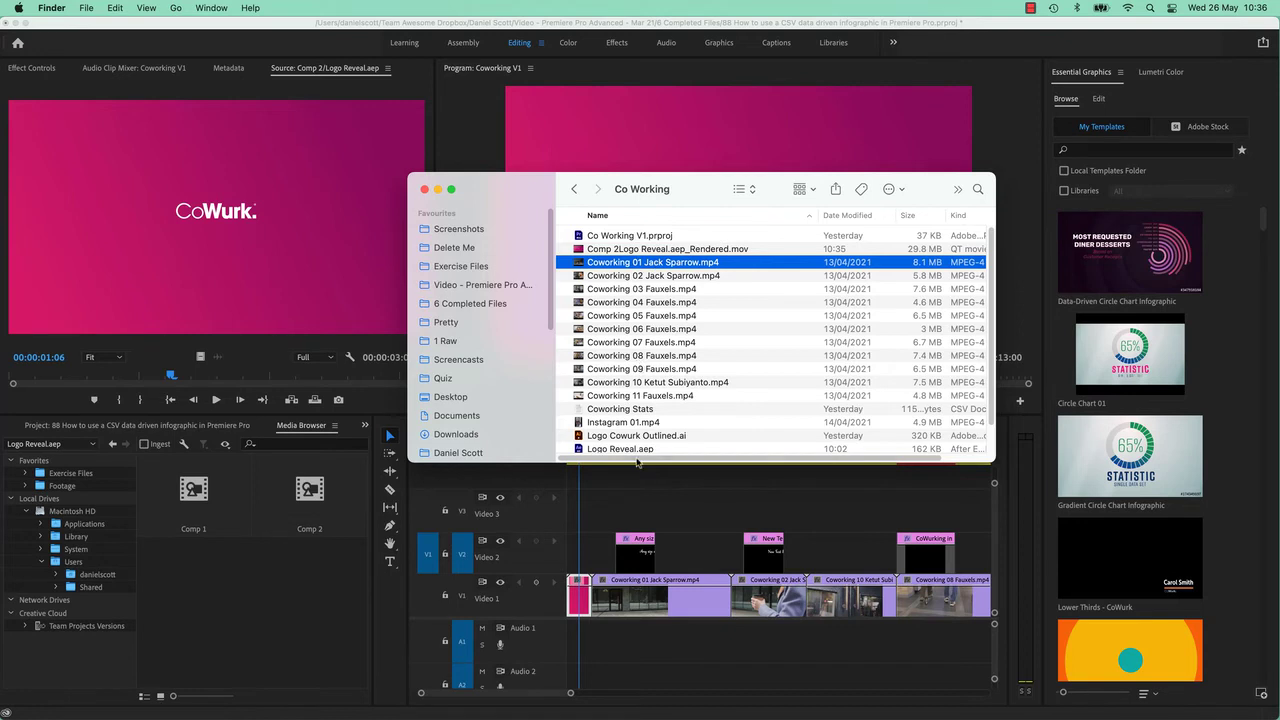
{"action": "left_click", "coordinate": [638, 449]}
{"action": "scroll", "coordinate": [720, 384], "scroll_direction": "down", "scroll_amount": 1}
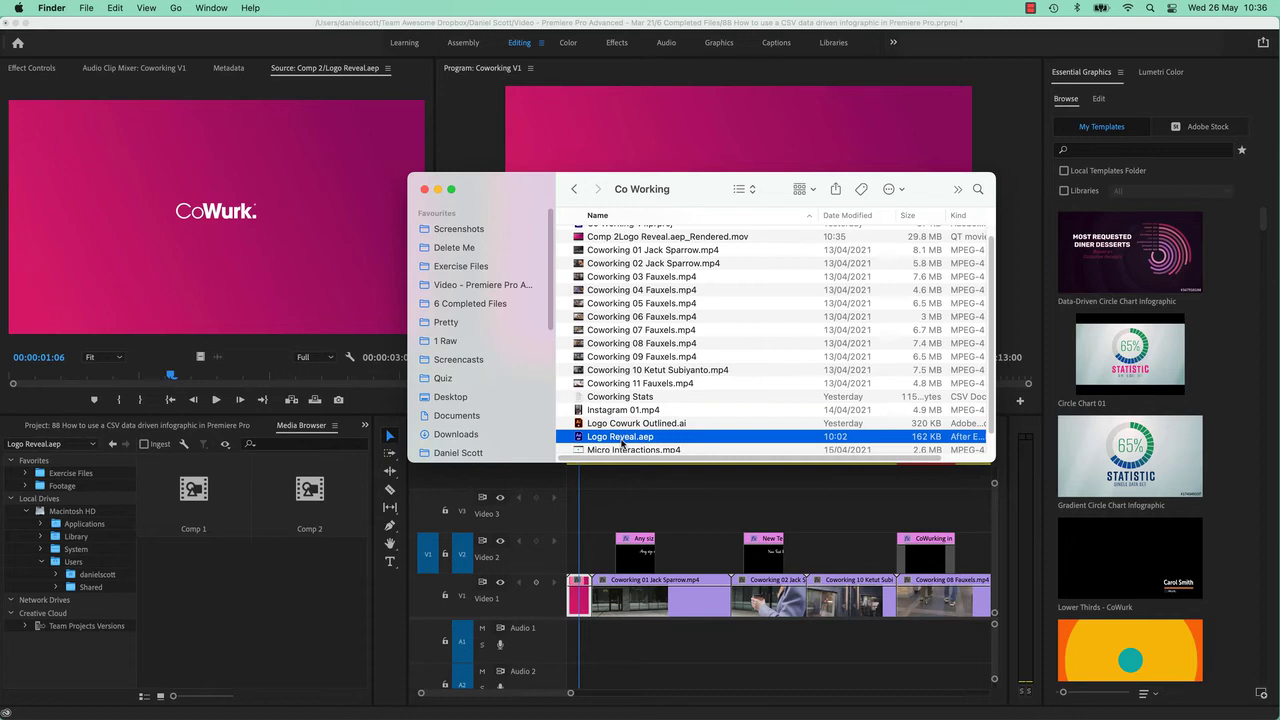
{"action": "scroll", "coordinate": [663, 441], "scroll_direction": "up", "scroll_amount": 1}
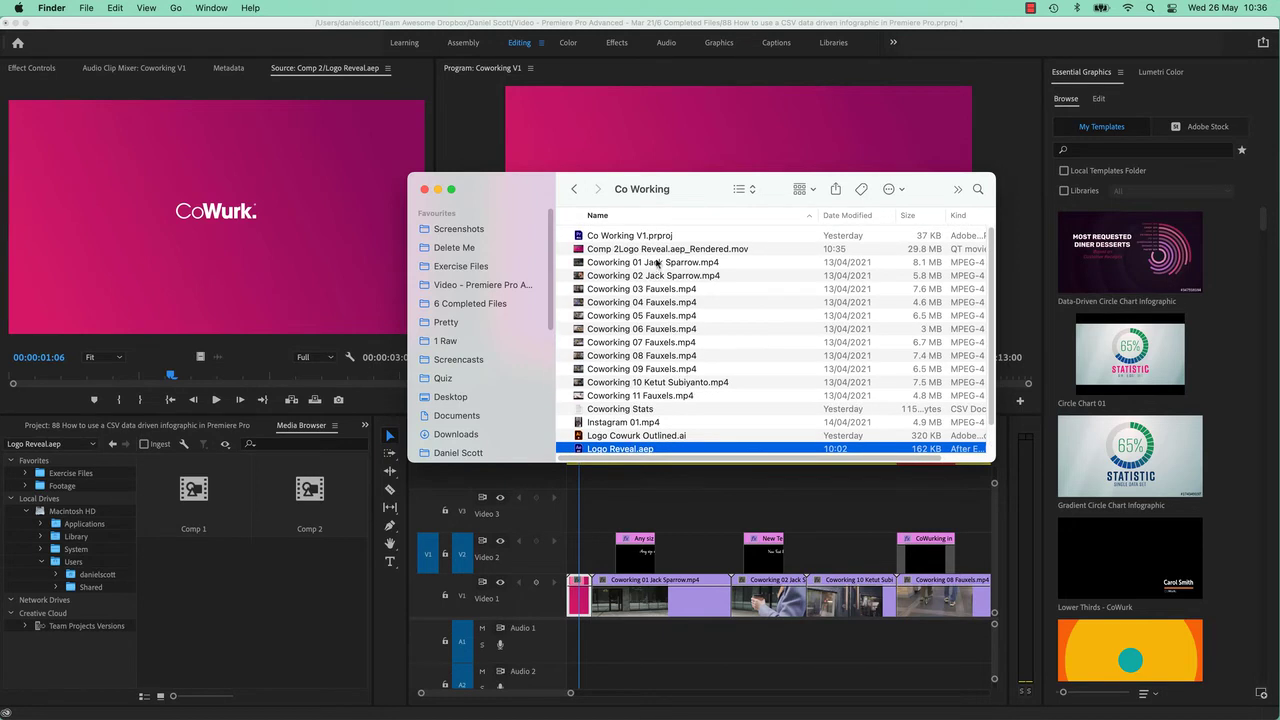
{"action": "left_click", "coordinate": [657, 249]}
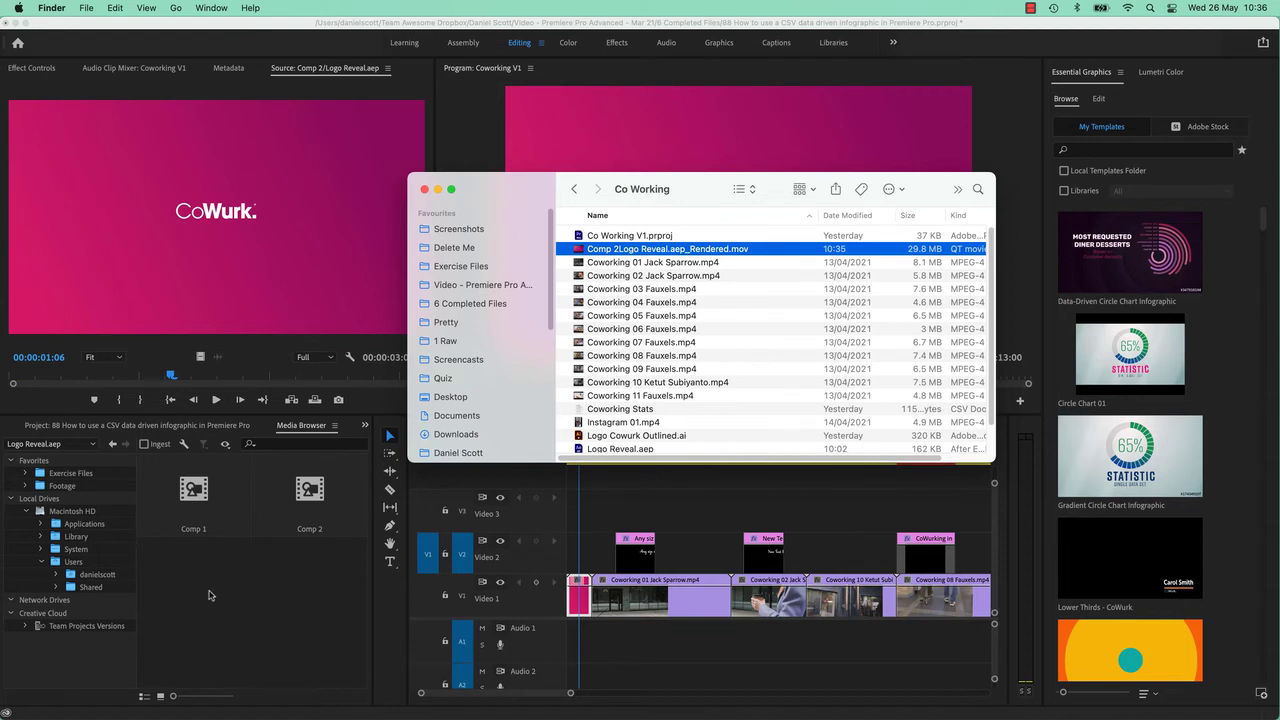
{"action": "left_click", "coordinate": [627, 451]}
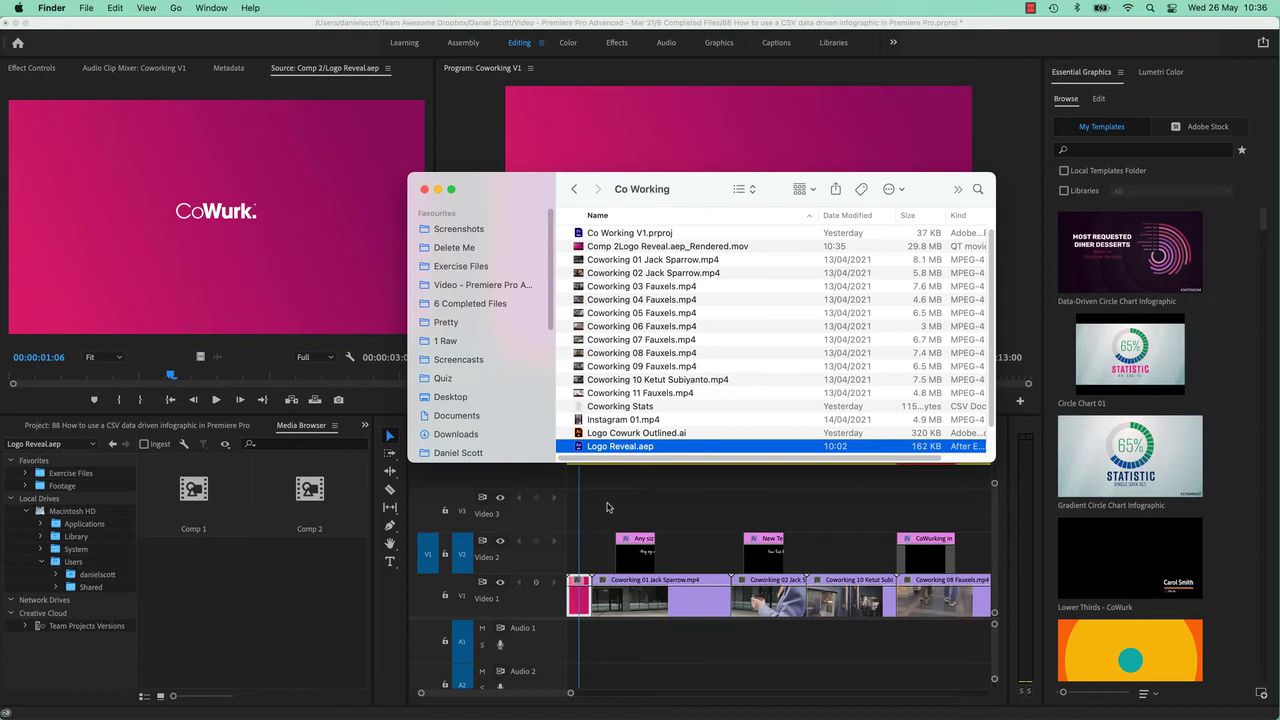
{"action": "left_click", "coordinate": [596, 512]}
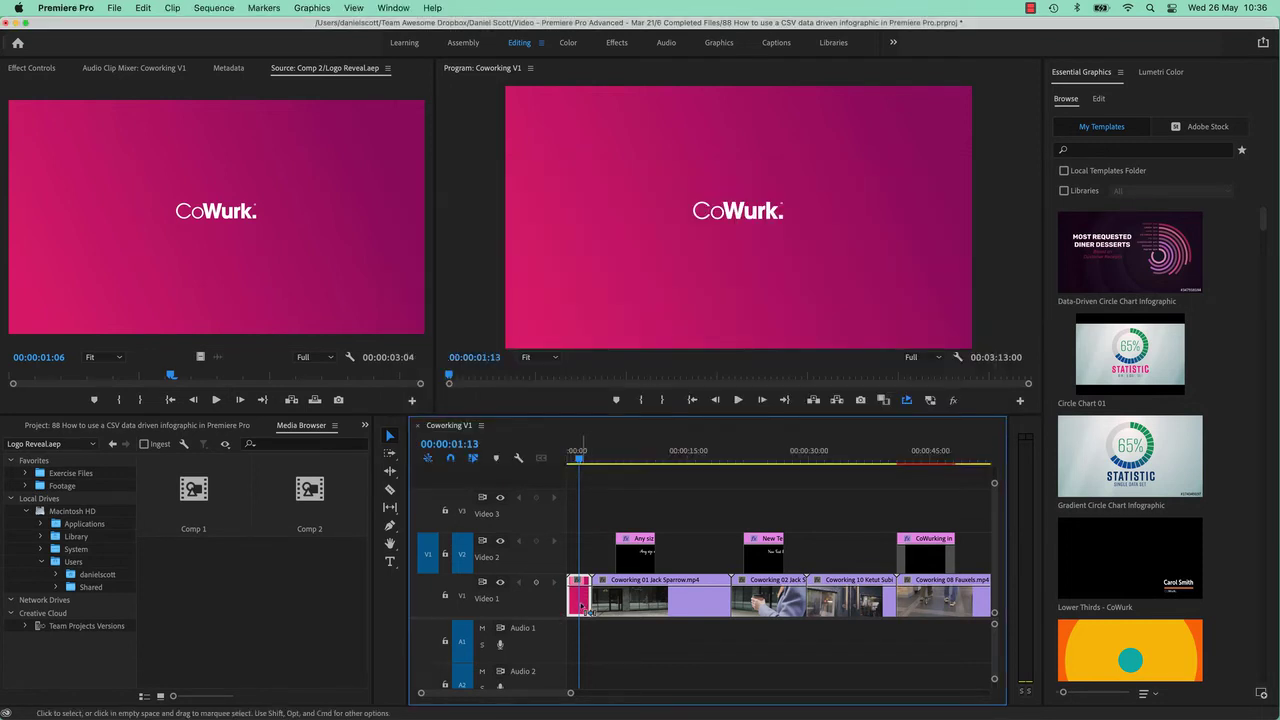
{"action": "left_click", "coordinate": [694, 484]}
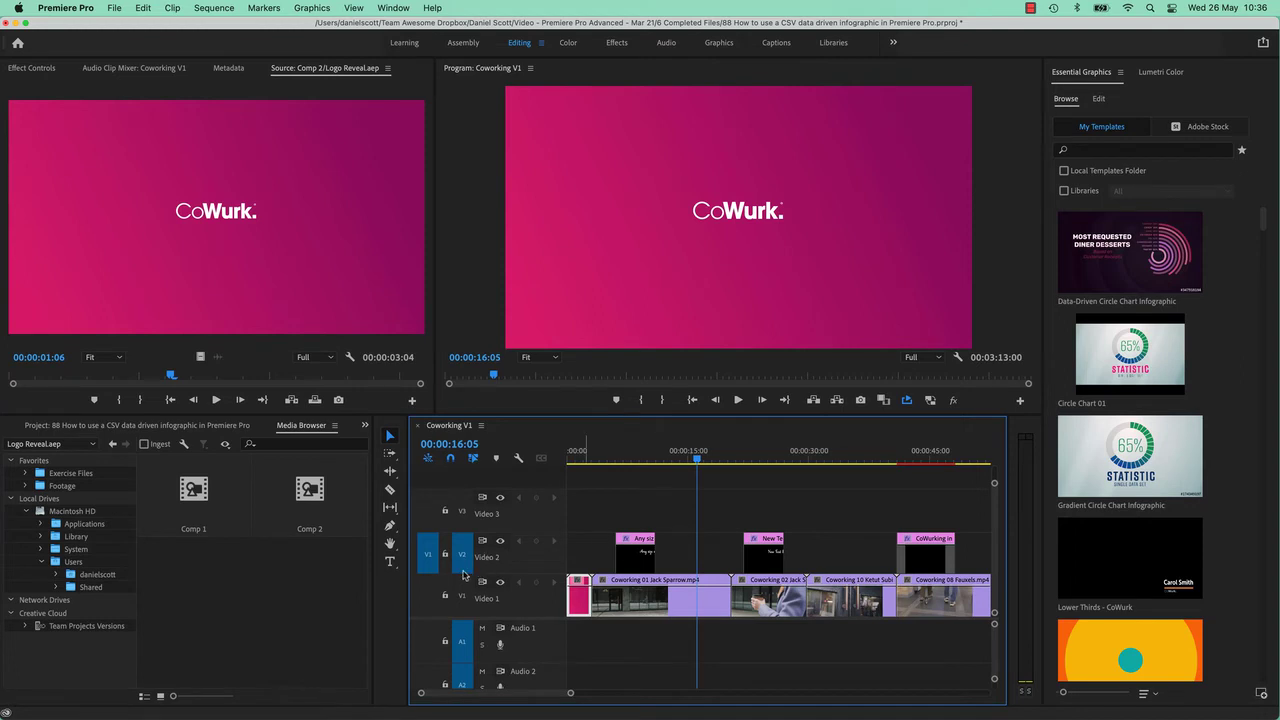
{"action": "key", "text": "period"}
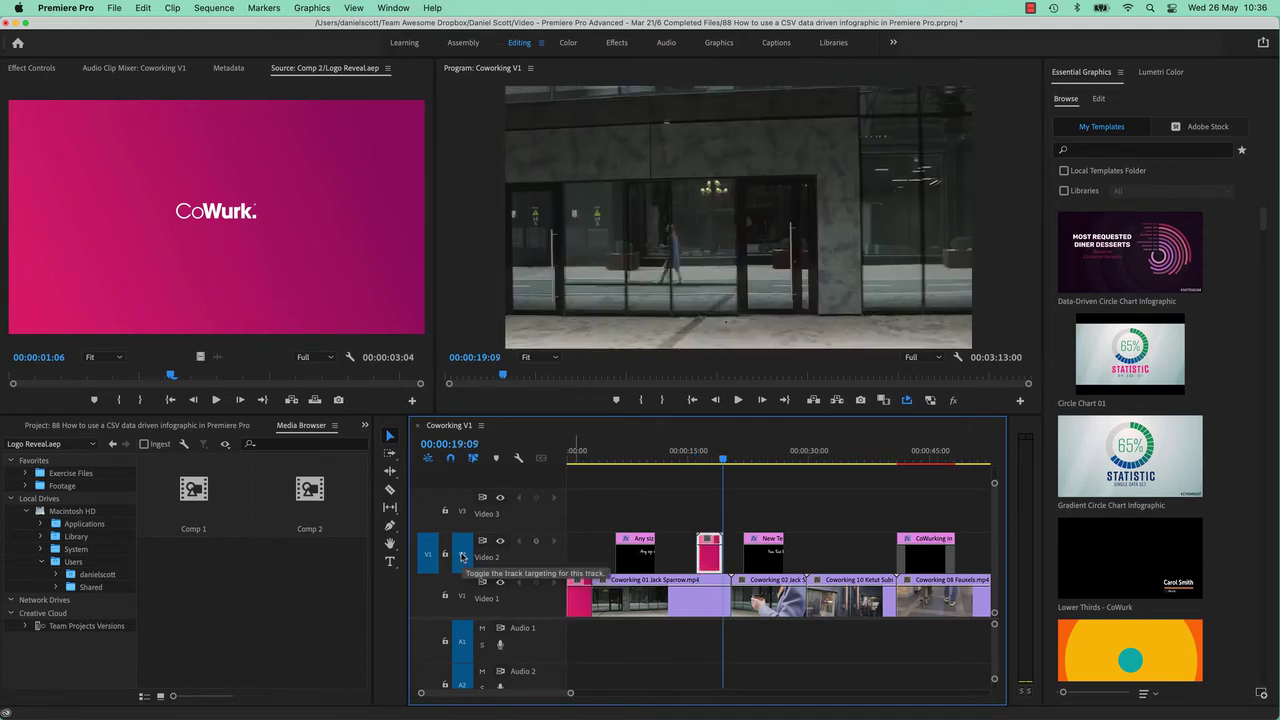
{"action": "left_click", "coordinate": [696, 480]}
{"action": "left_click", "coordinate": [700, 458]}
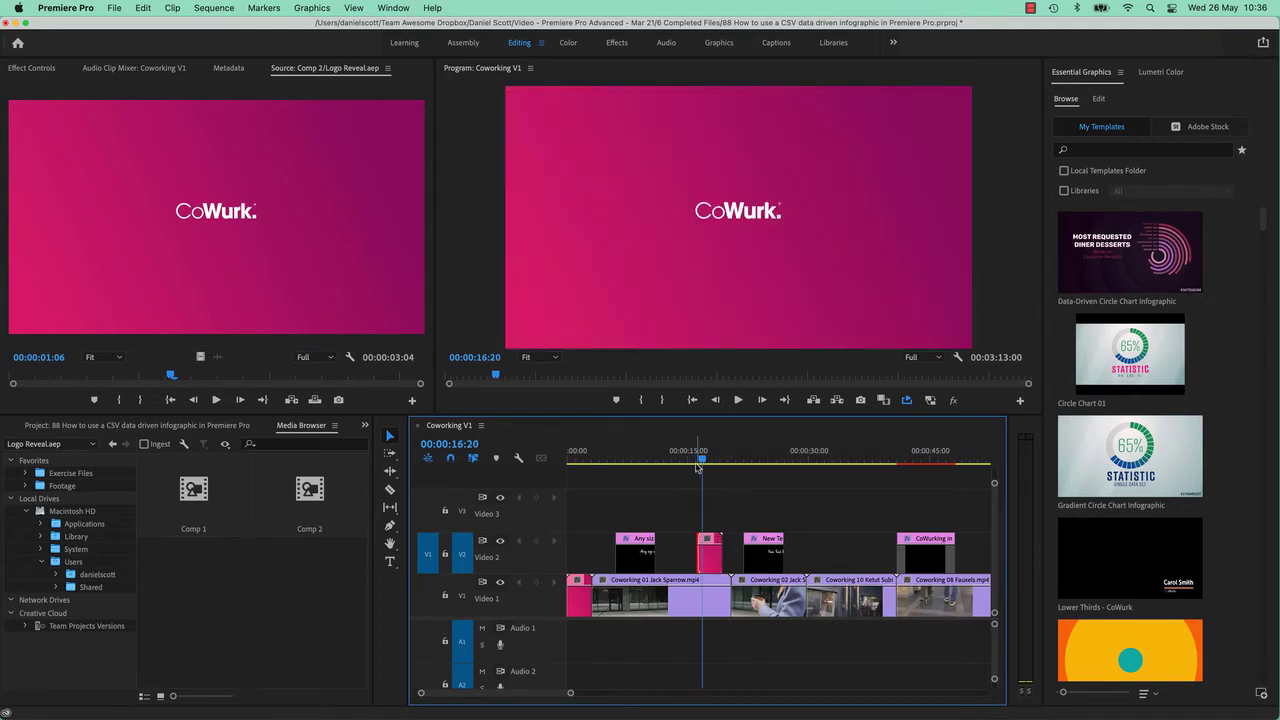
{"action": "key", "text": "Down"}
{"action": "left_click", "coordinate": [700, 462]}
{"action": "key", "text": "space"}
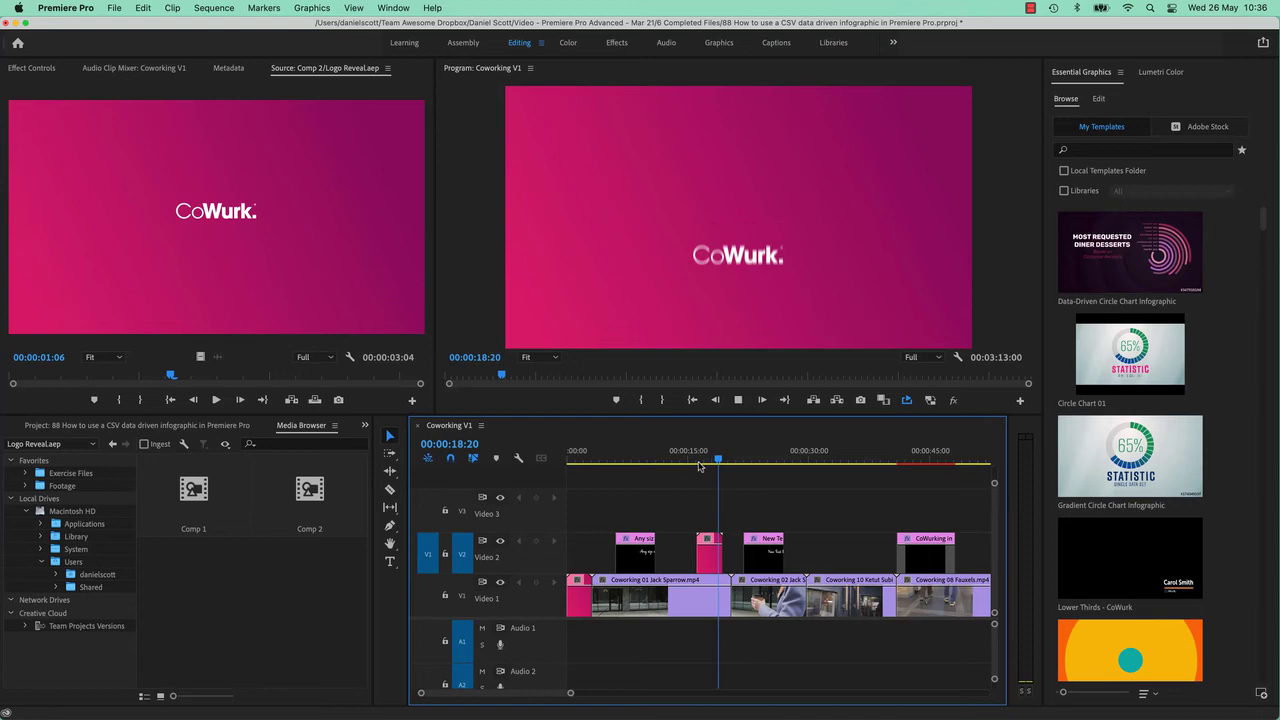
{"action": "key", "text": "space"}
{"action": "left_click", "coordinate": [718, 545]}
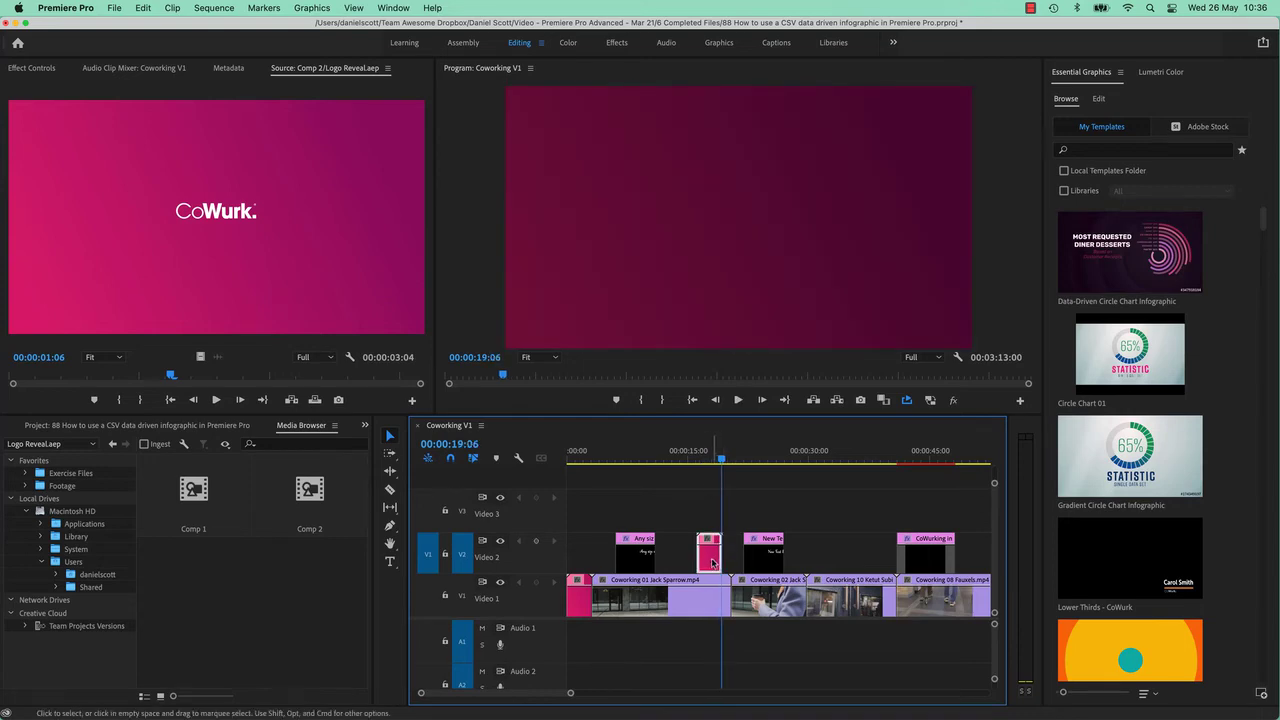
{"action": "key", "text": "Delete"}
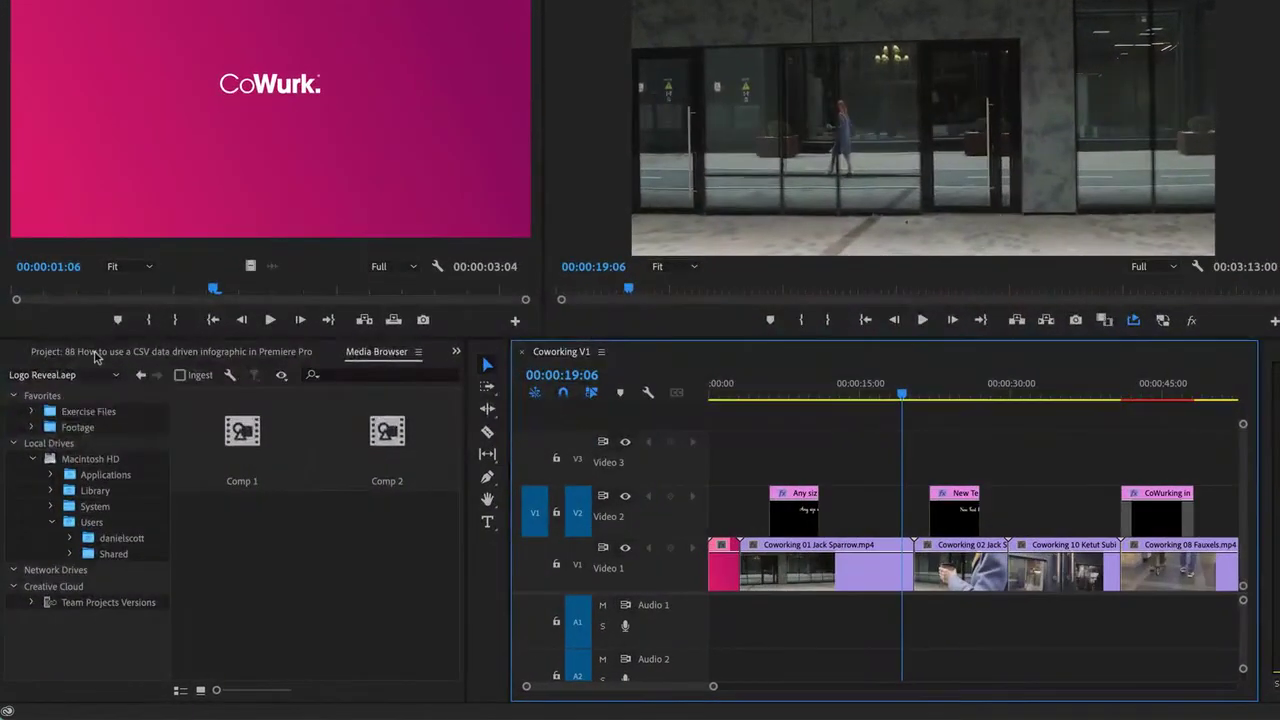
- Show the Project panel and restore the rendered logo clip to its unrendered comp
{"action": "left_click", "coordinate": [74, 430]}
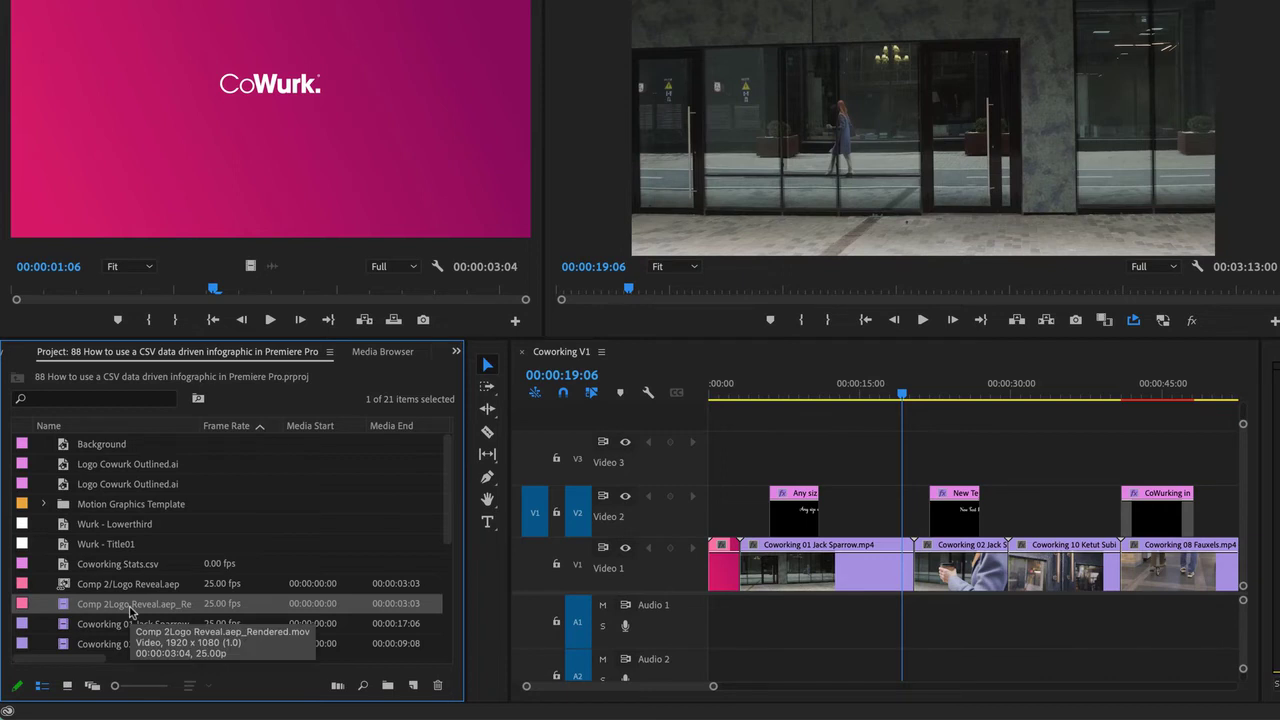
{"action": "left_click", "coordinate": [728, 394]}
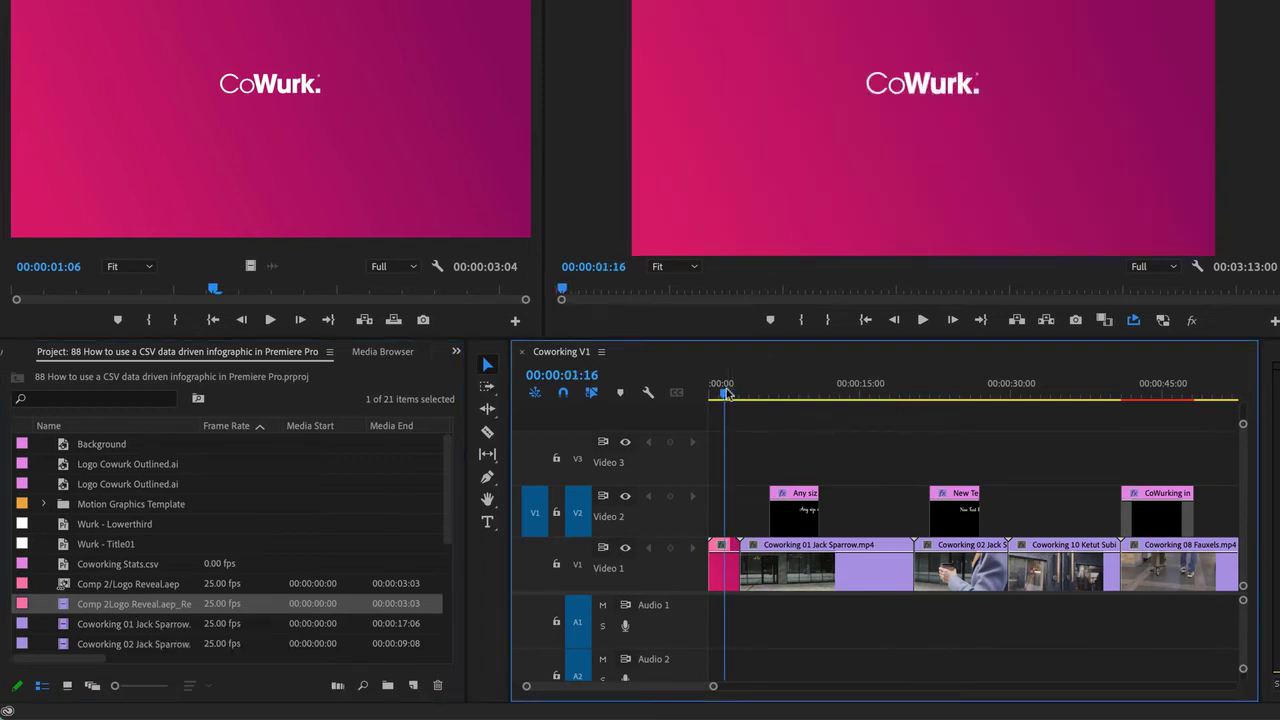
{"action": "left_click_drag", "start_coordinate": [728, 394], "coordinate": [718, 394]}
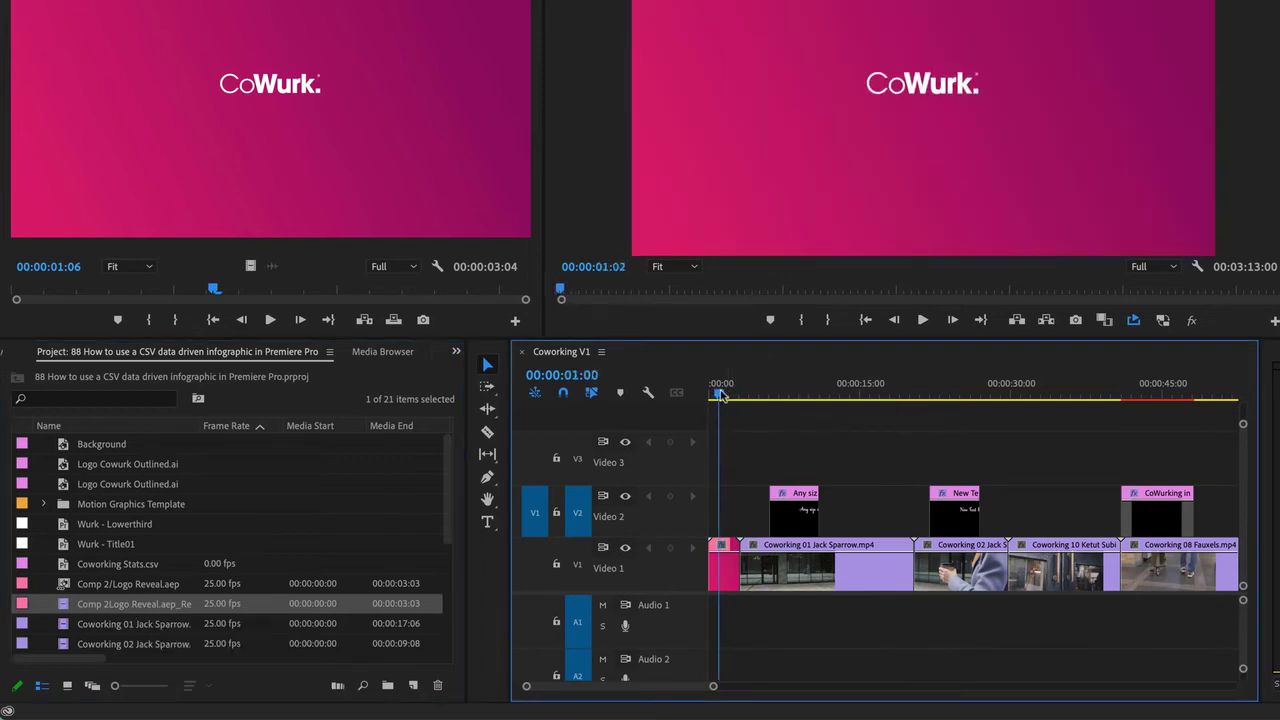
{"action": "right_click", "coordinate": [724, 572]}
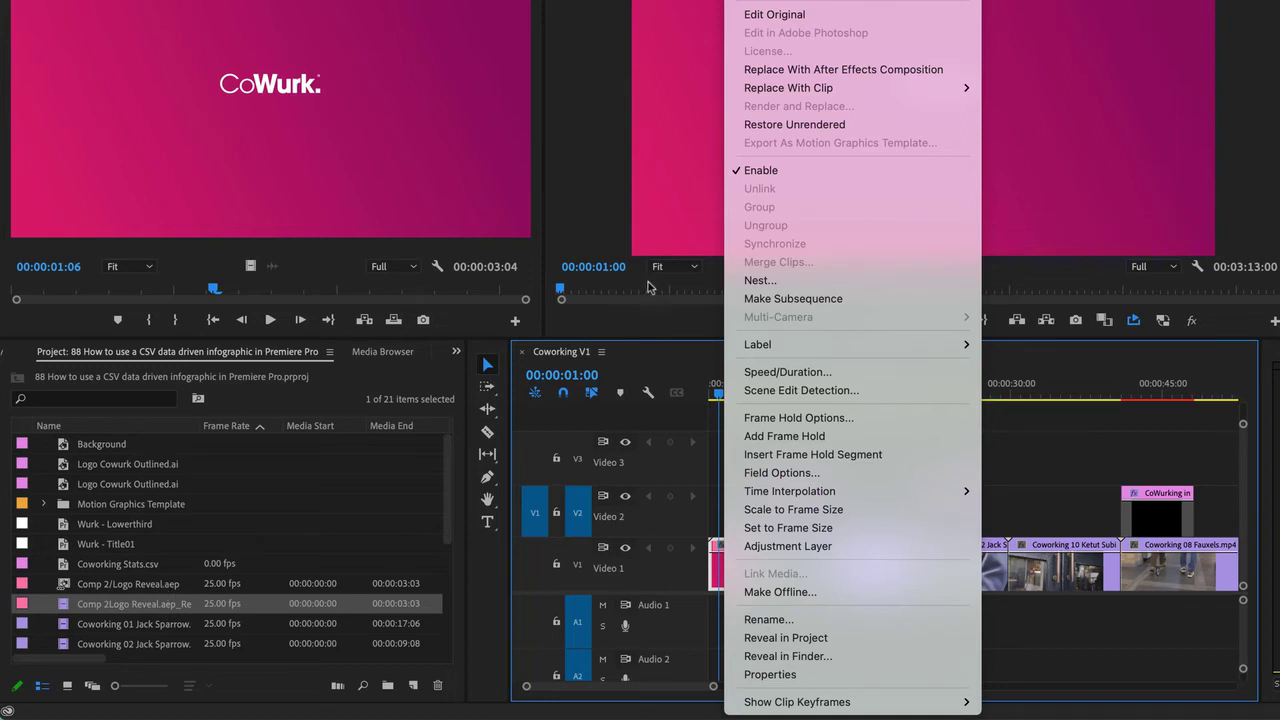
{"action": "left_click", "coordinate": [787, 127]}
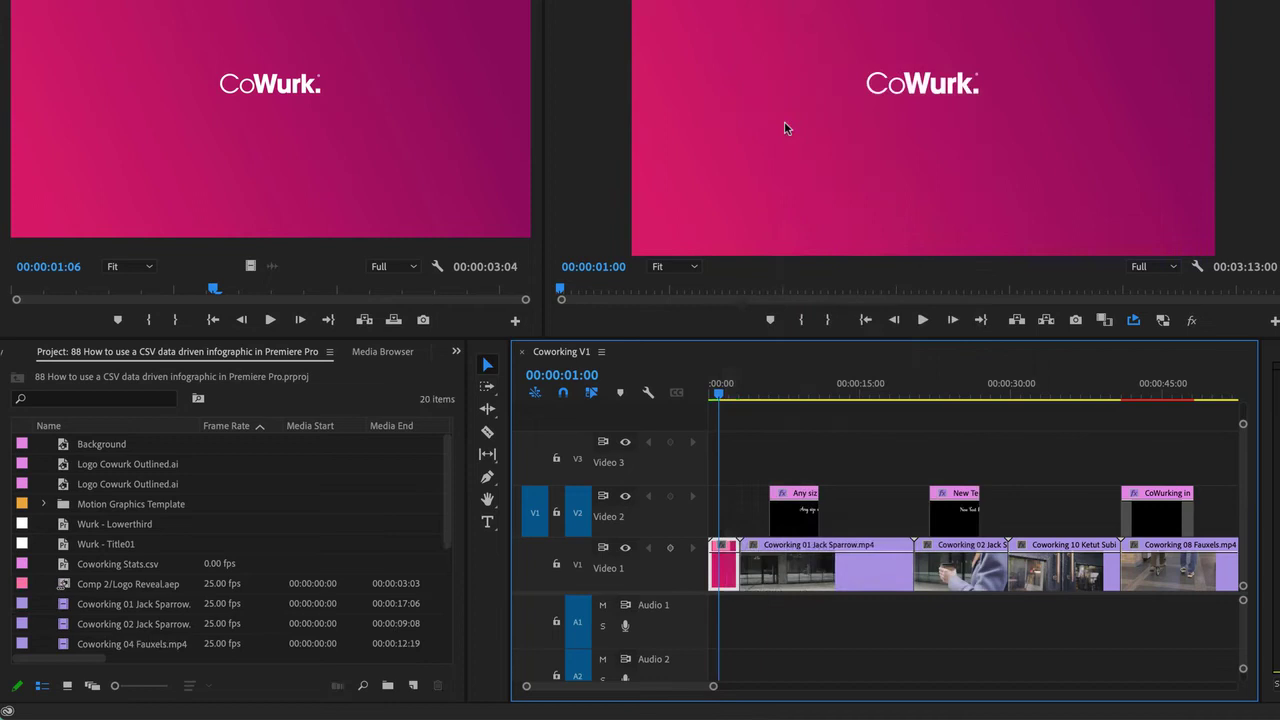
- Select the Comp 2/Logo Reveal.aep item and play the restored logo from the sequence start
{"action": "left_click", "coordinate": [145, 588]}
{"action": "left_click", "coordinate": [710, 395]}
{"action": "key", "text": "space"}
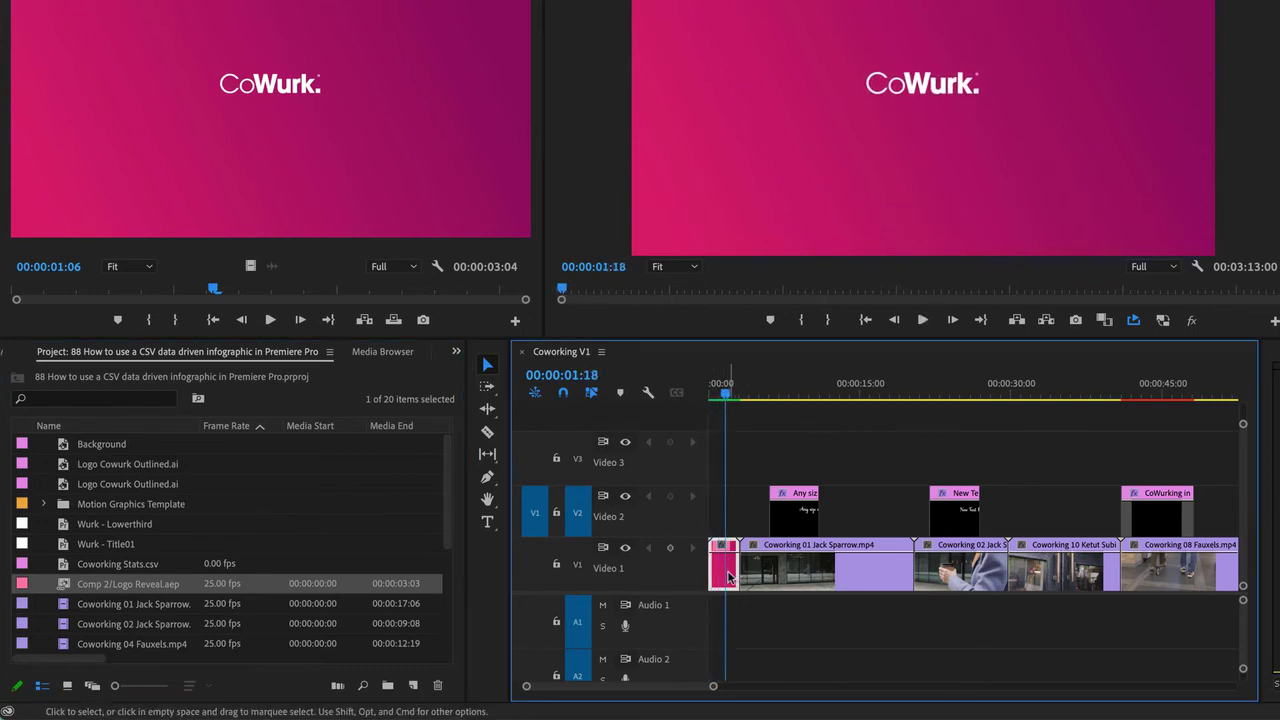
{"action": "key", "text": "space"}
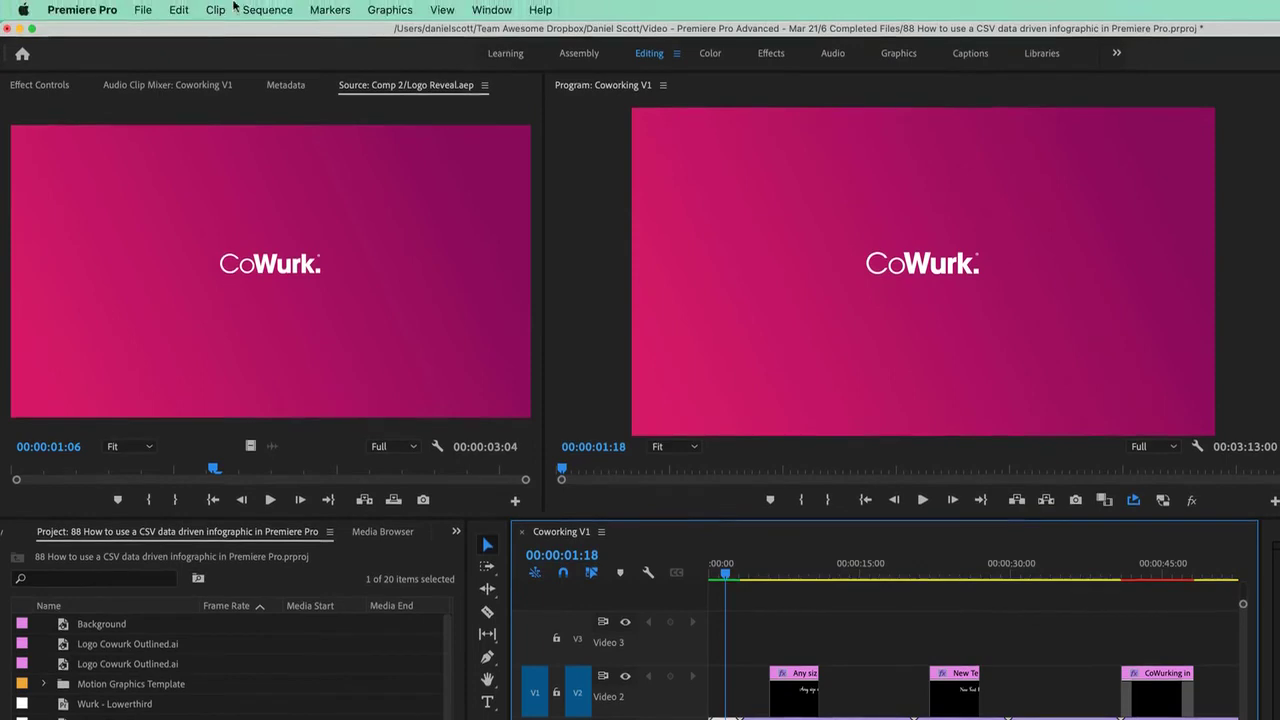
{"action": "left_click", "coordinate": [267, 9]}
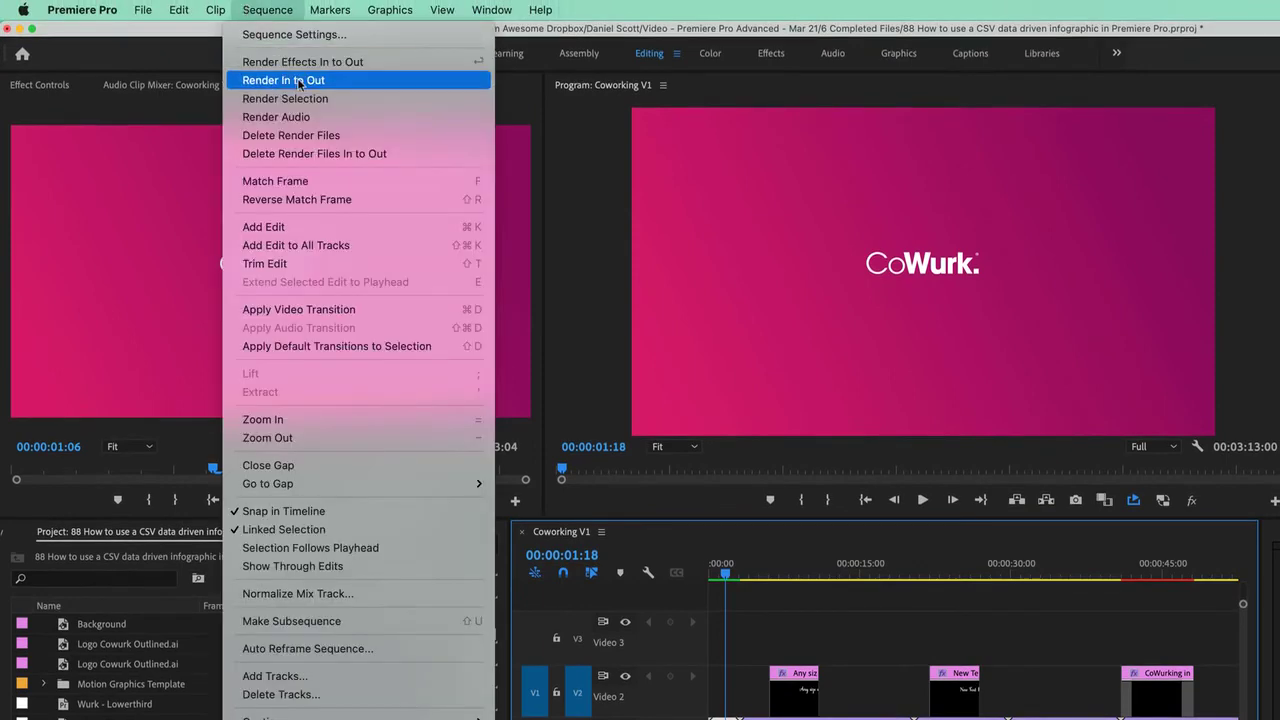
- Dismiss the menus, put the playhead at one second and zoom in on the rendered logo clip
{"action": "left_click", "coordinate": [283, 17]}
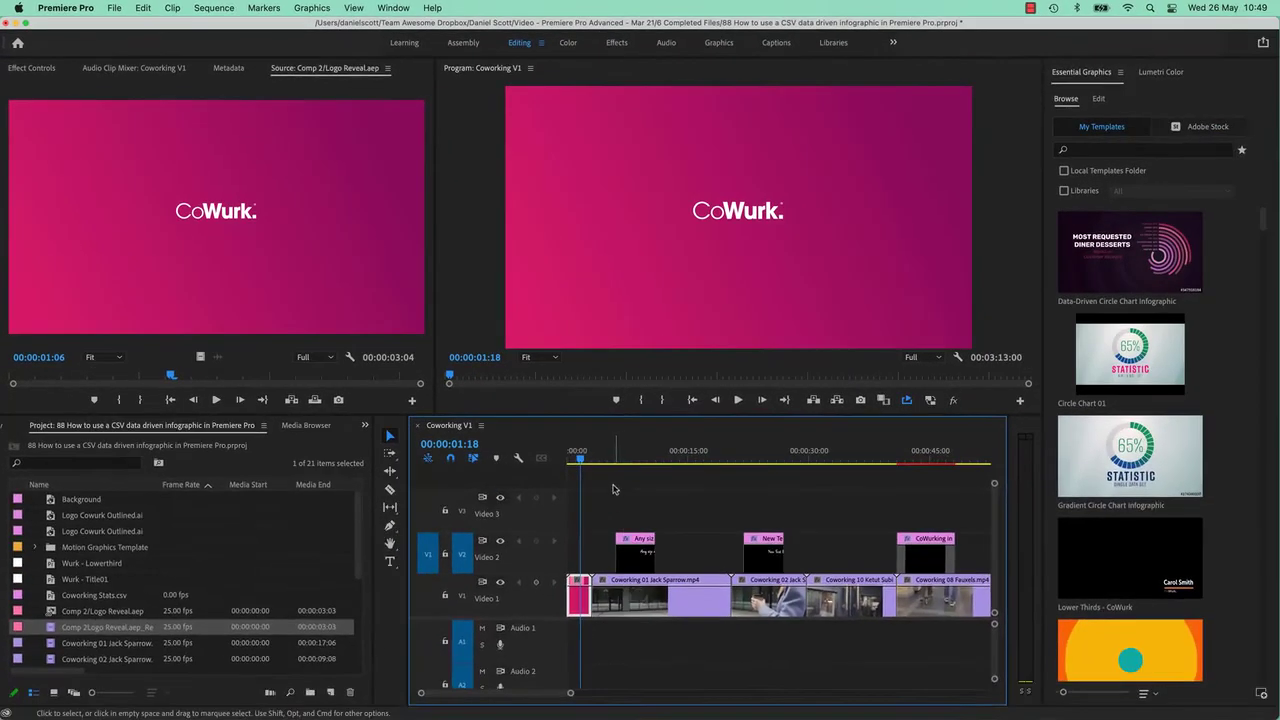
{"action": "right_click", "coordinate": [577, 598]}
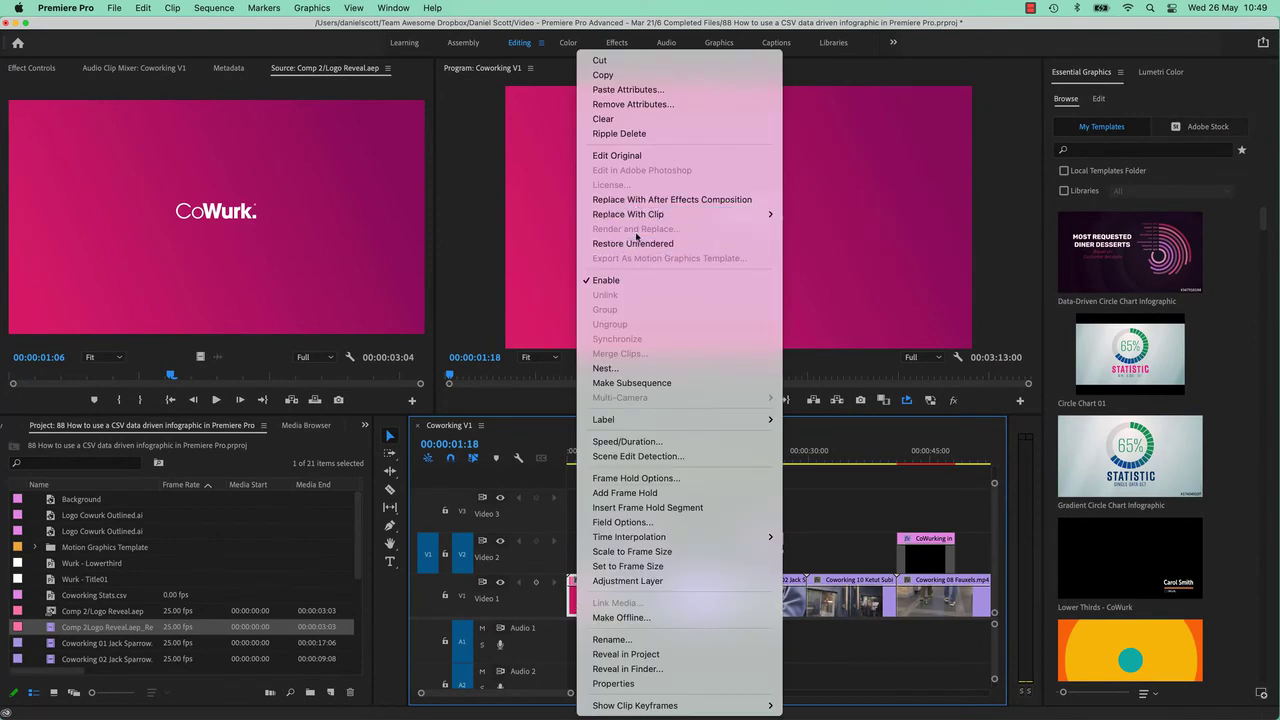
{"action": "key", "text": "Escape"}
{"action": "left_click_drag", "start_coordinate": [580, 459], "coordinate": [576, 463]}
{"action": "key", "text": "="}
{"action": "key", "text": "="}
{"action": "key", "text": "="}
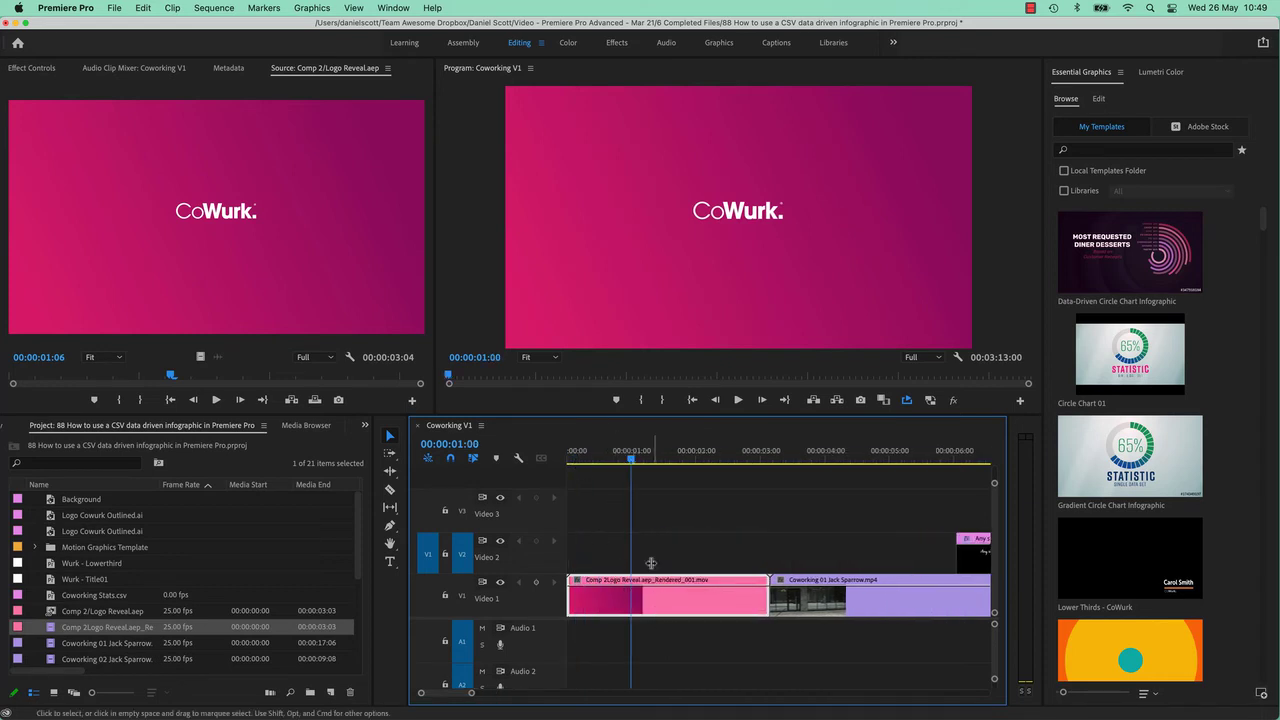
- Add an opacity fade-in to the logo clip by dragging its first opacity keyframe to 0
{"action": "key", "text": "Home"}
{"action": "key", "text": "space"}
{"action": "key", "text": "space"}
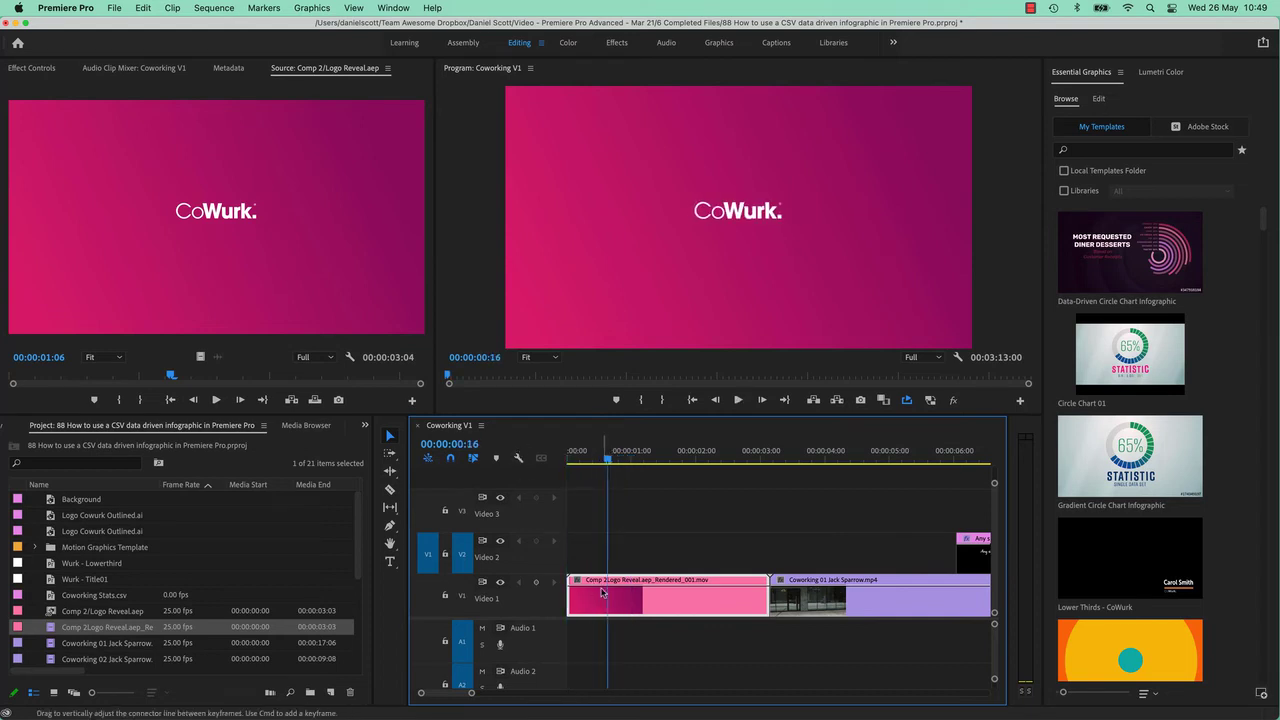
{"action": "right_click", "coordinate": [618, 592]}
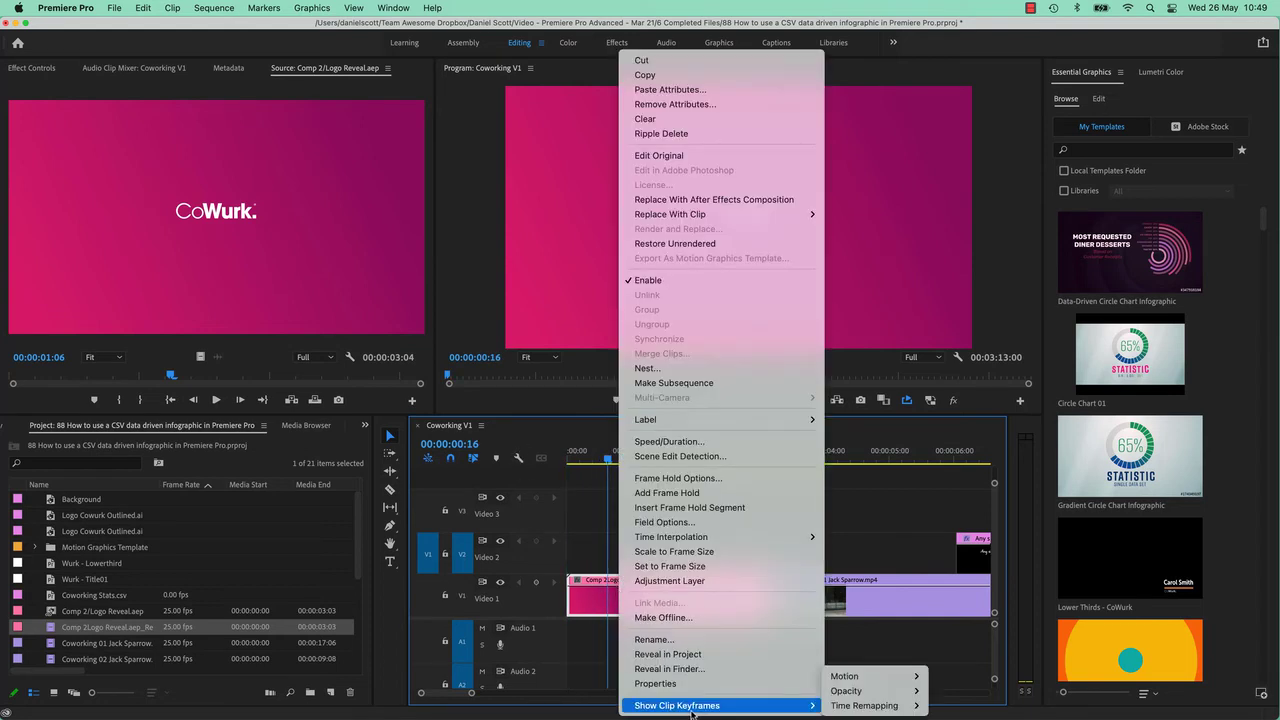
{"action": "left_click", "coordinate": [595, 611]}
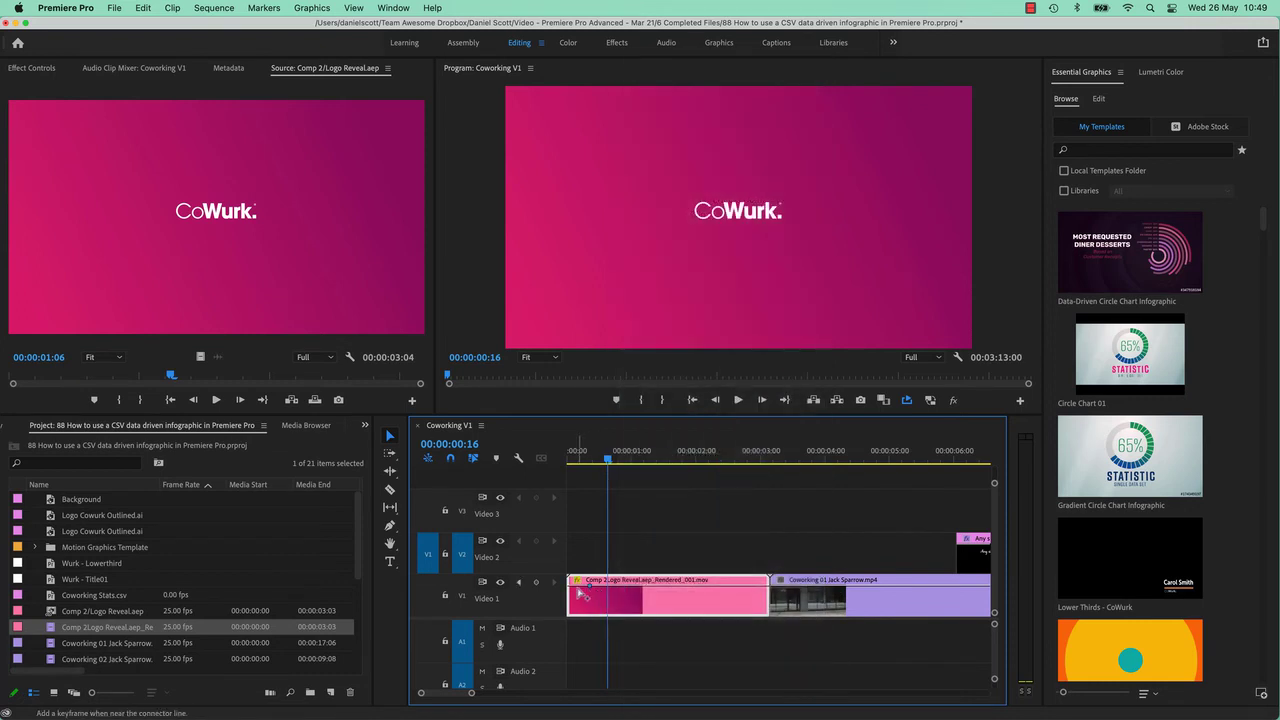
{"action": "left_click_drag", "start_coordinate": [572, 590], "coordinate": [572, 598]}
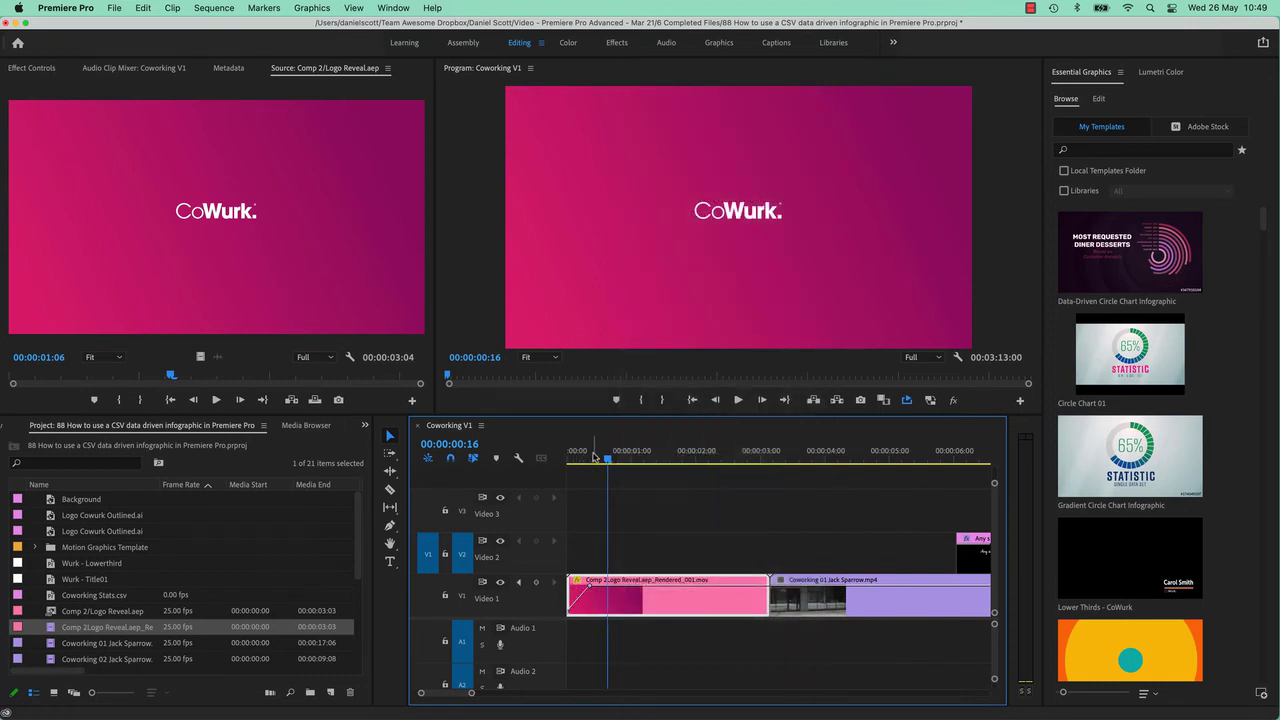
{"action": "key", "text": "Home"}
{"action": "key", "text": "space"}
{"action": "key", "text": "space"}
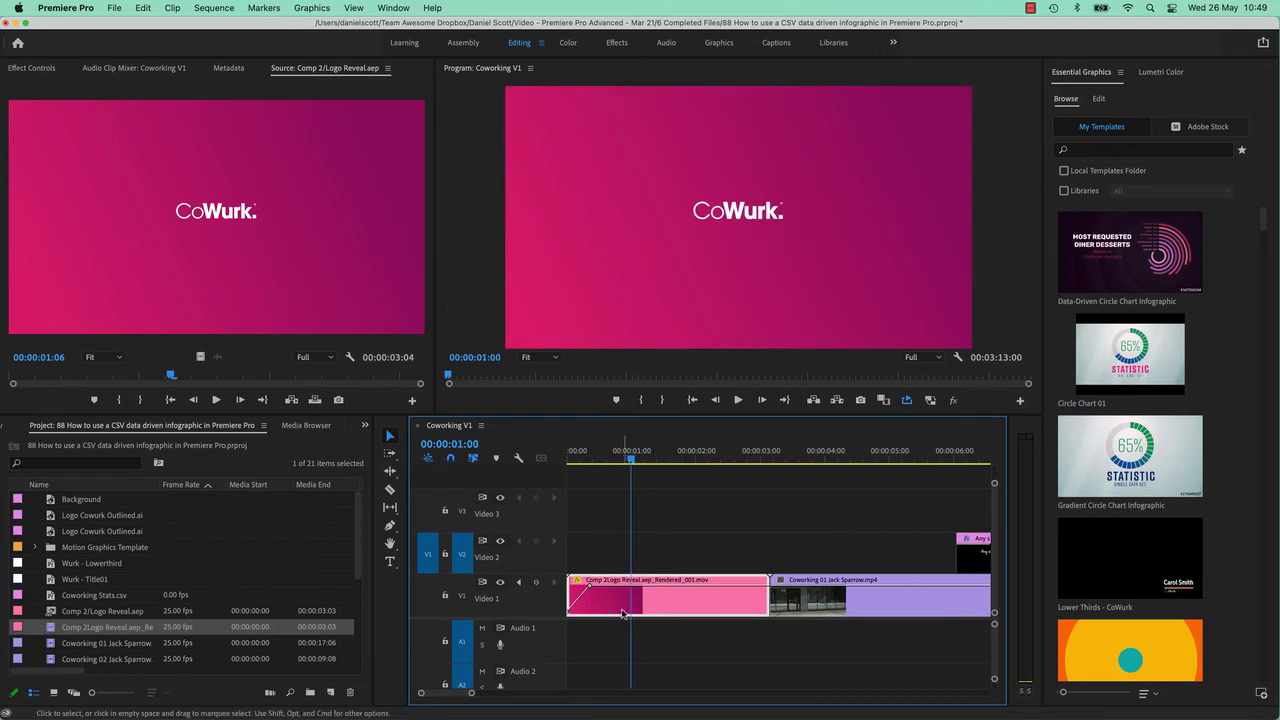
- Revert the logo clip on V1 to its unrendered Comp 2/Logo Reveal.aep comp
{"action": "right_click", "coordinate": [606, 604]}
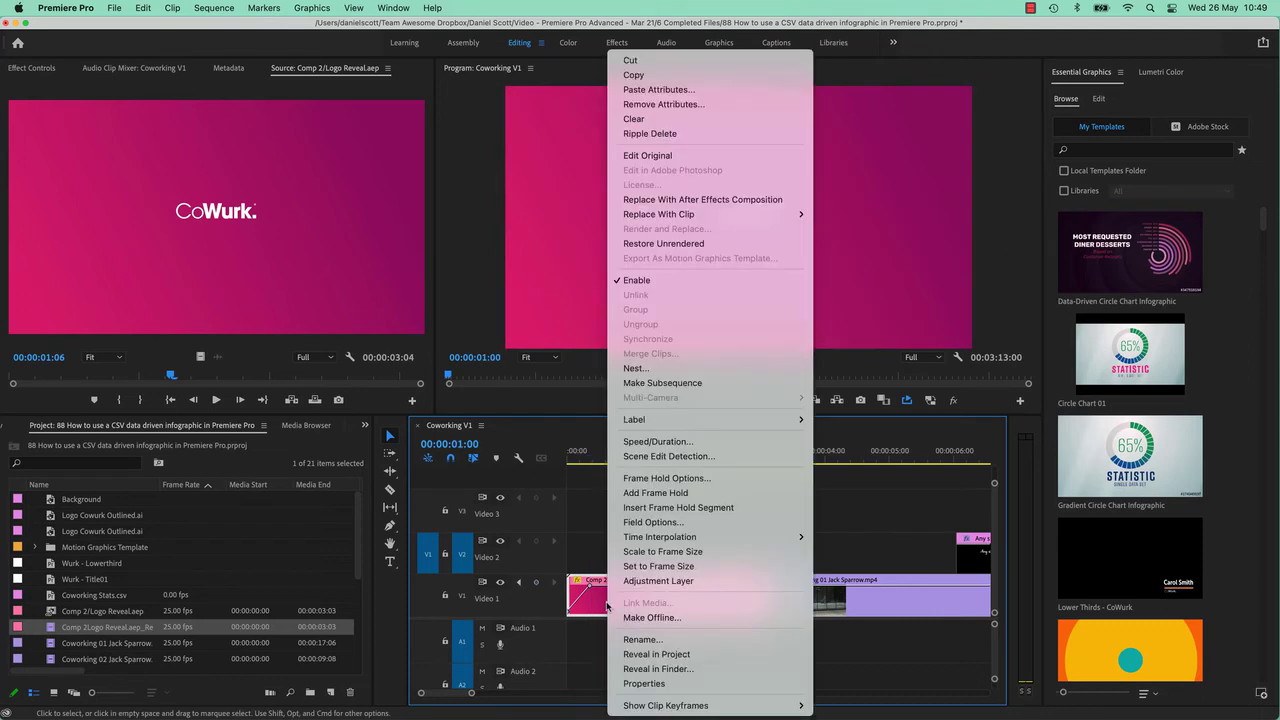
{"action": "left_click", "coordinate": [663, 243]}
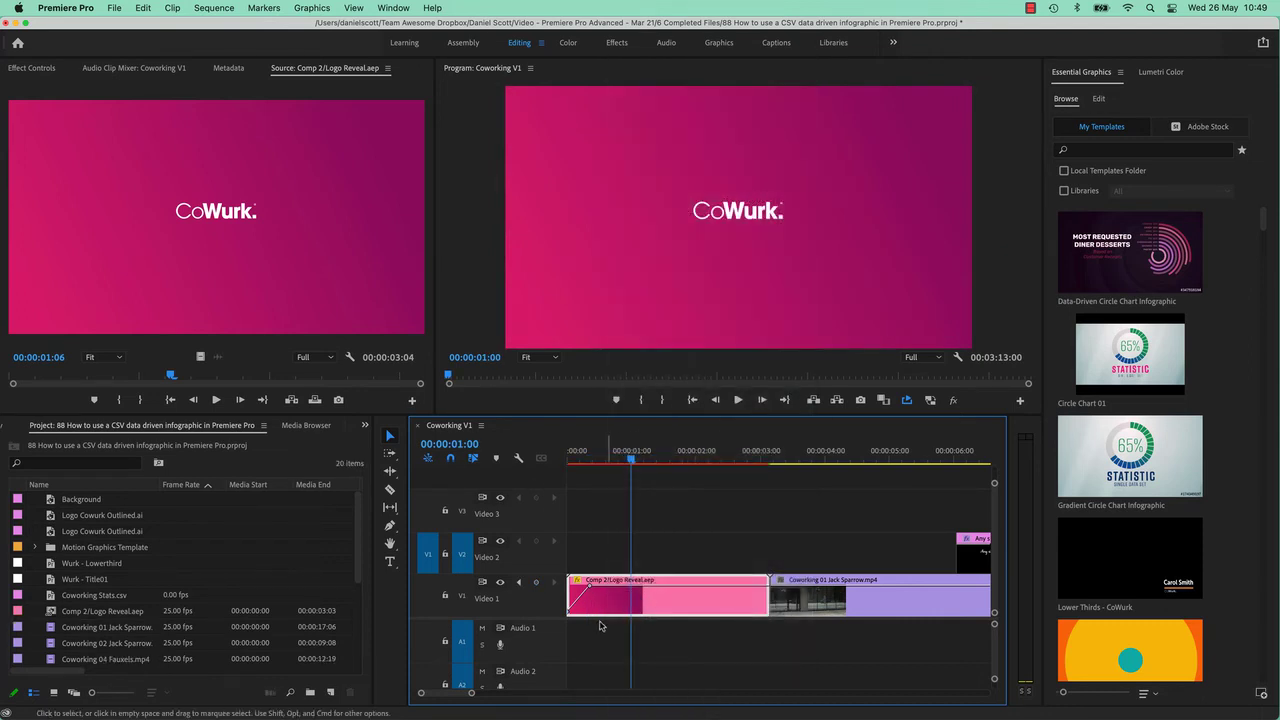
{"action": "right_click", "coordinate": [604, 607]}
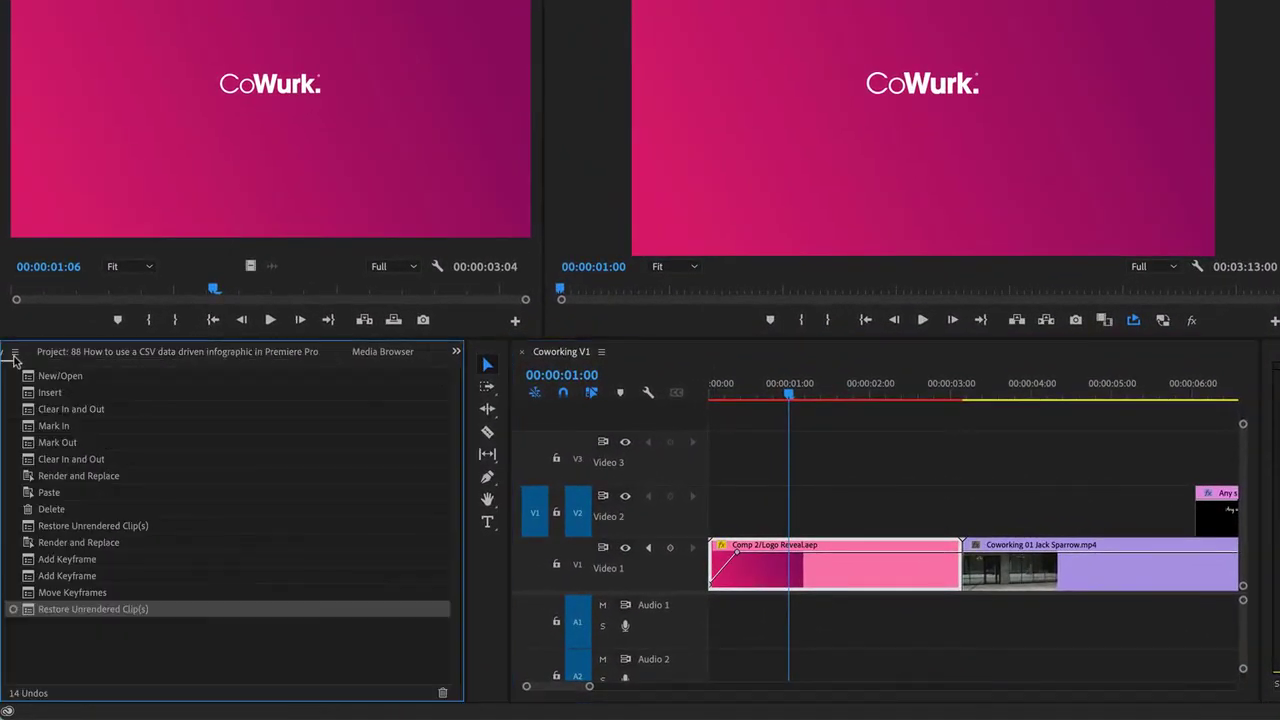
- Drop a Cross Dissolve from Video Transitions > Dissolve onto the logo/Coworking edit point, accepting the warning
{"action": "left_click", "coordinate": [10, 358]}
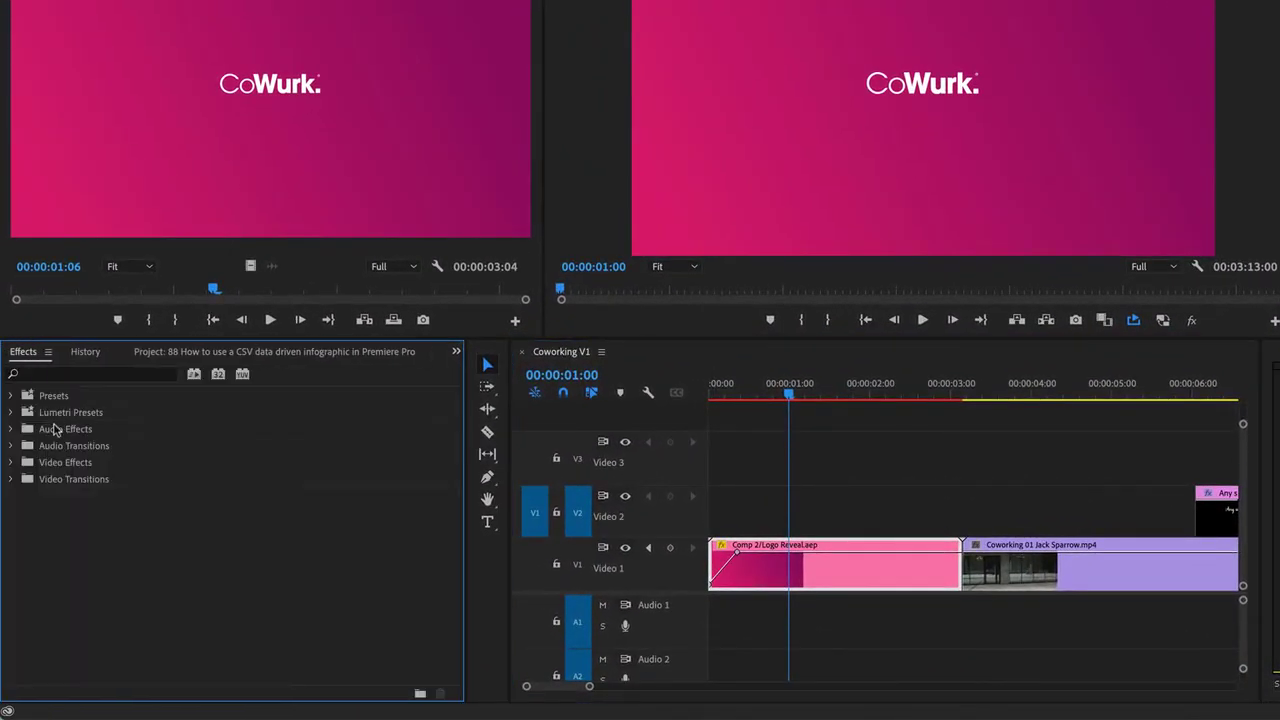
{"action": "left_click", "coordinate": [88, 378]}
{"action": "left_click", "coordinate": [12, 479]}
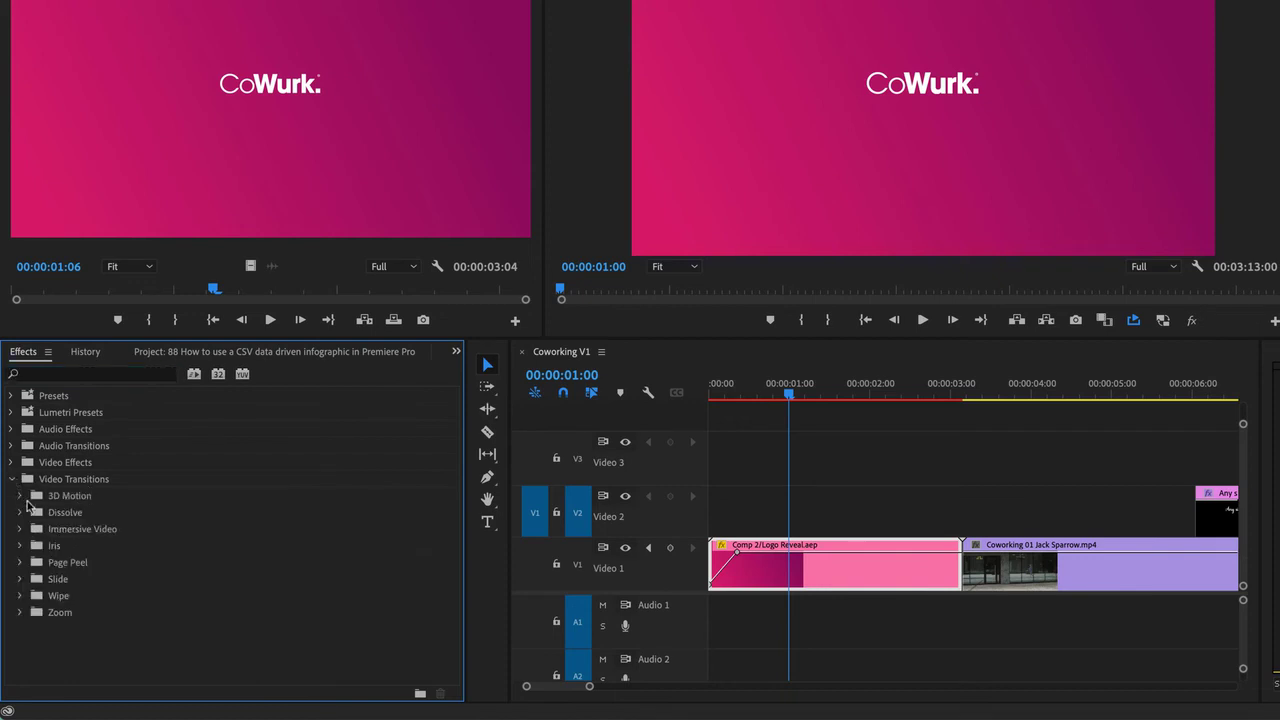
{"action": "left_click", "coordinate": [19, 513]}
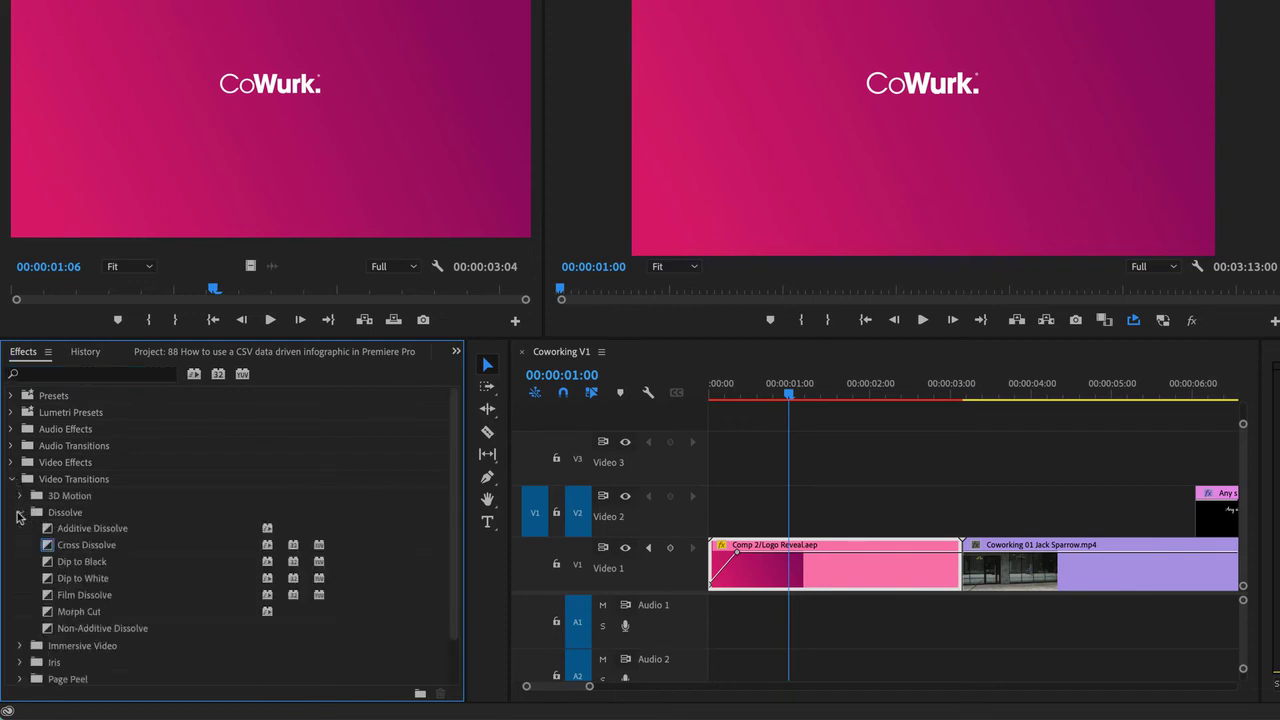
{"action": "left_click_drag", "start_coordinate": [58, 553], "coordinate": [960, 566]}
{"action": "left_click", "coordinate": [915, 312]}
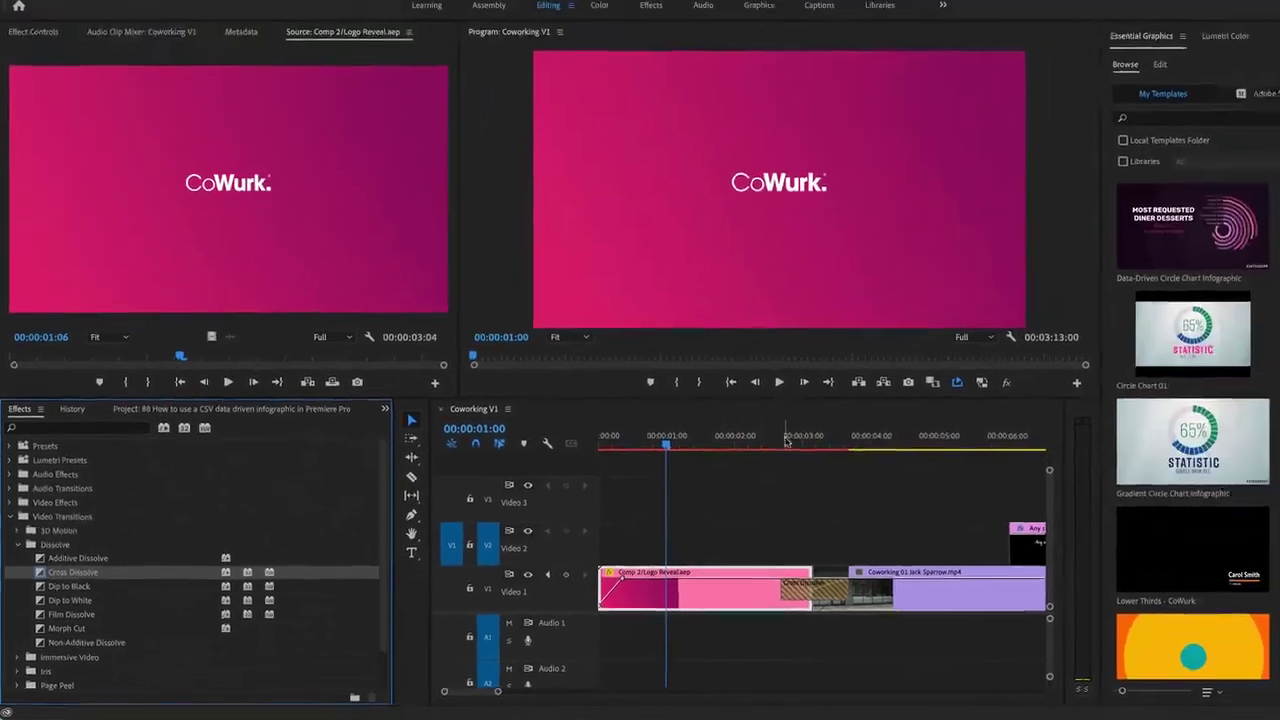
- Scrub through the dissolve around 00:00:02:22 to preview the transition
{"action": "left_click_drag", "start_coordinate": [786, 441], "coordinate": [804, 569]}
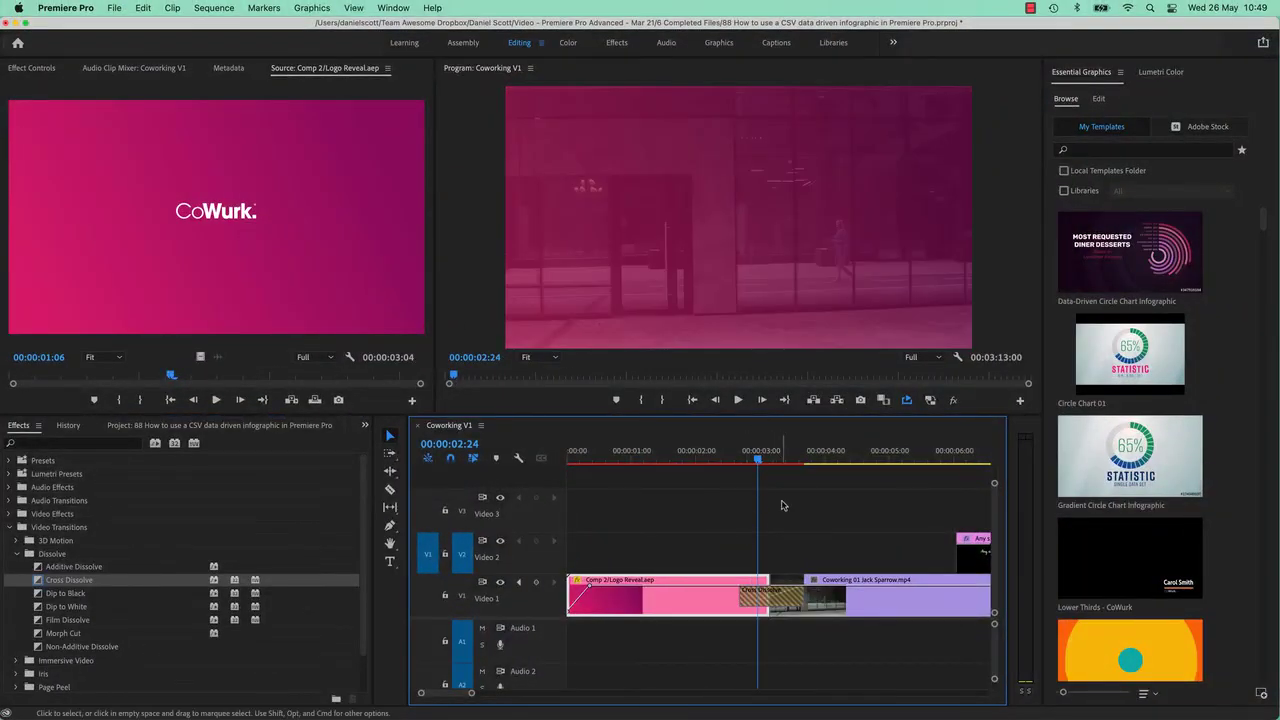
{"action": "left_click", "coordinate": [780, 458]}
{"action": "left_click_drag", "start_coordinate": [780, 458], "coordinate": [753, 463]}
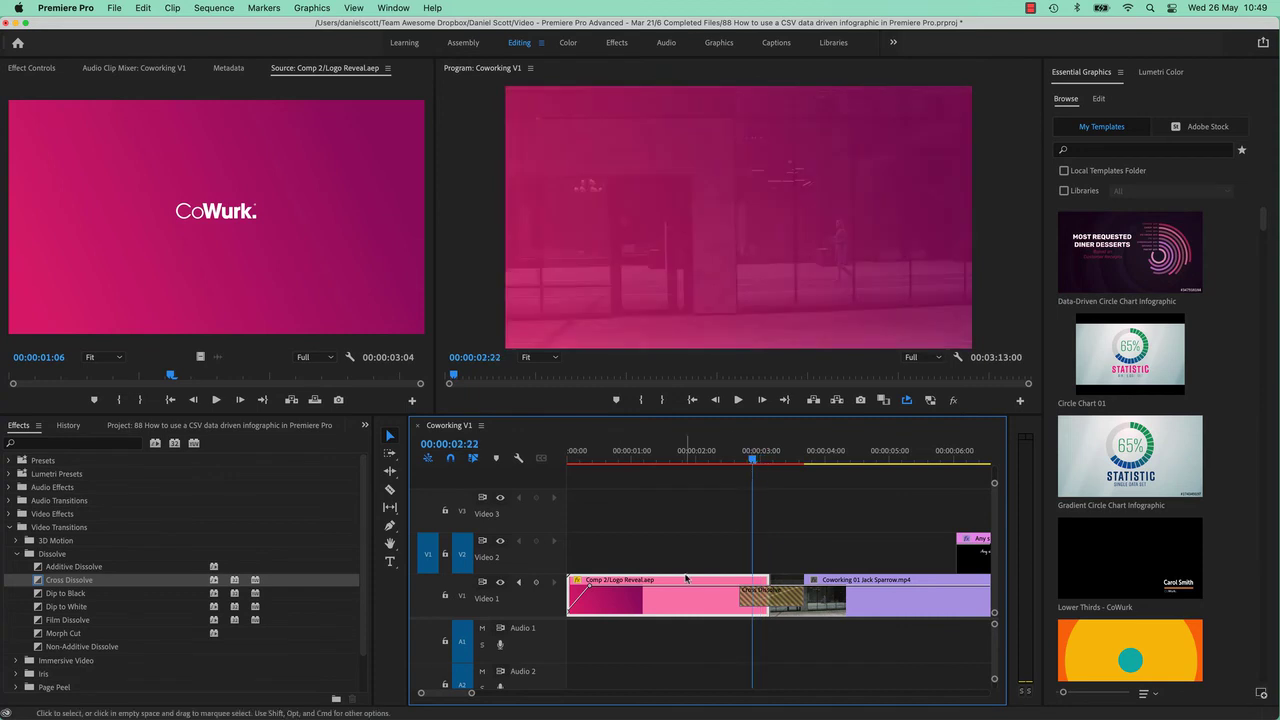
{"action": "key", "text": "r"}
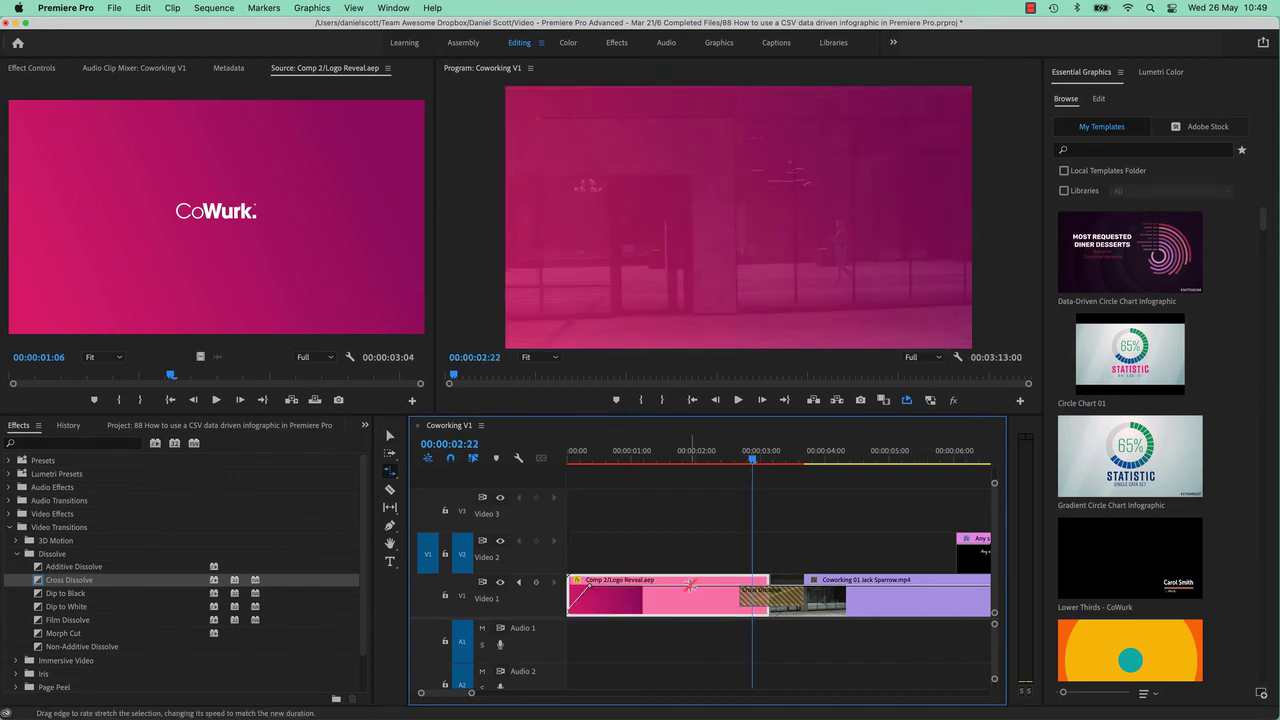
{"action": "left_click_drag", "start_coordinate": [765, 580], "coordinate": [643, 588]}
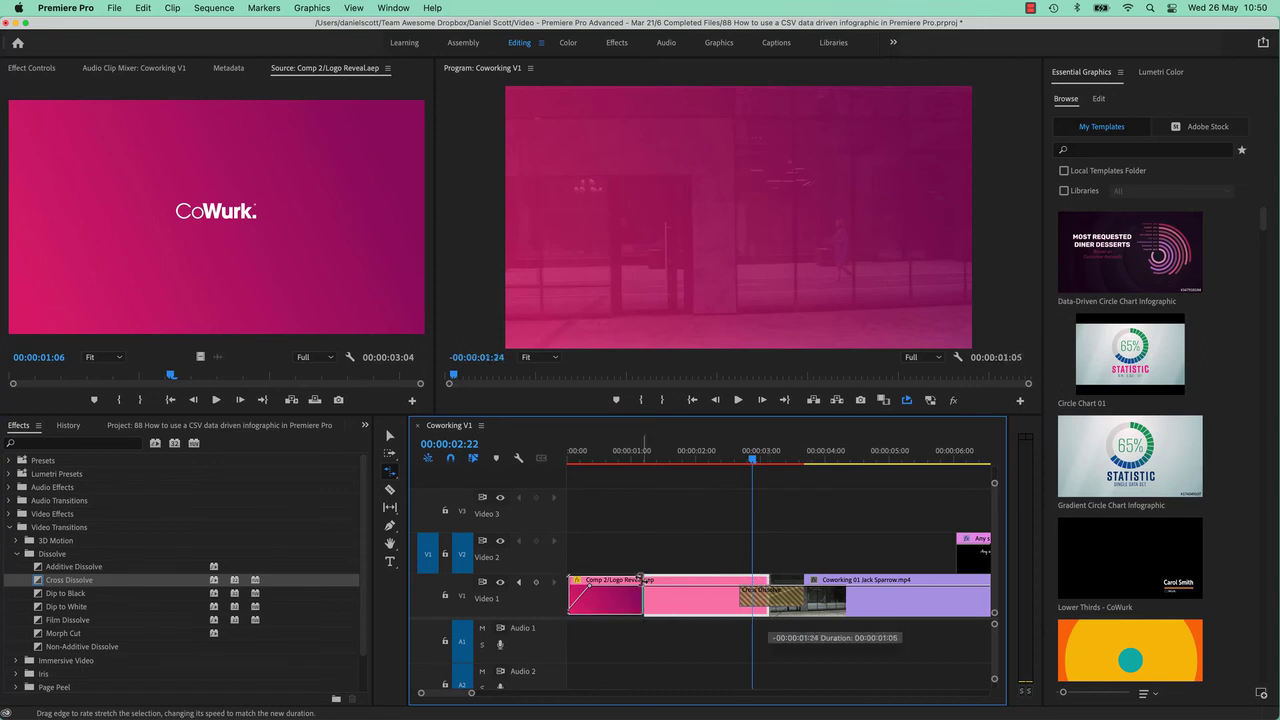
{"action": "left_click", "coordinate": [566, 460]}
{"action": "key", "text": "space"}
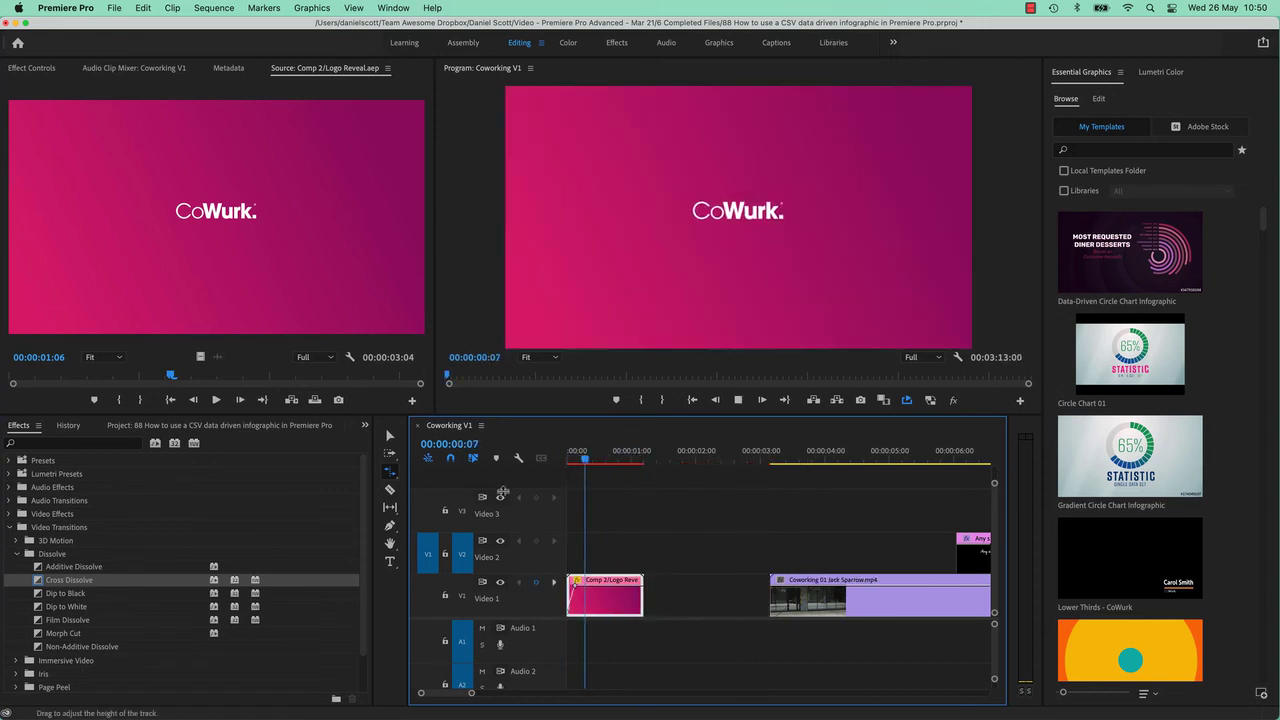
{"action": "key", "text": "space"}
{"action": "right_click", "coordinate": [602, 592]}
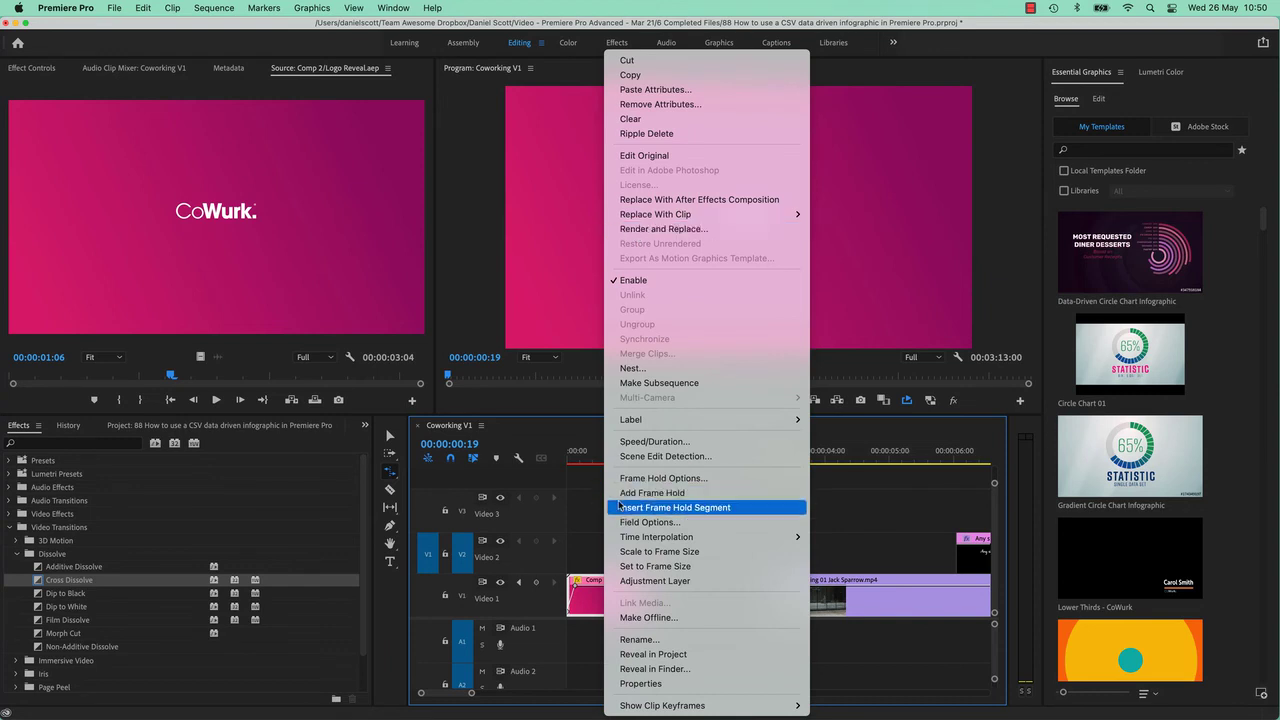
{"action": "left_click", "coordinate": [588, 542]}
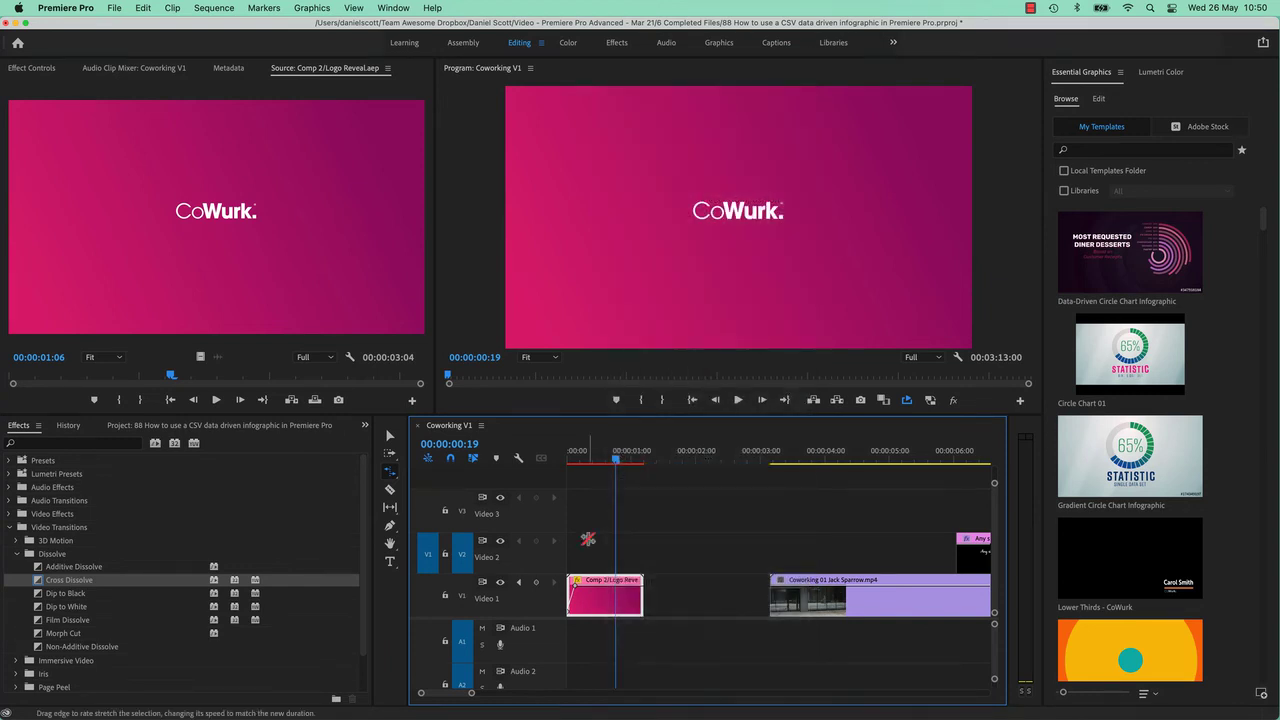
{"action": "right_click", "coordinate": [600, 612]}
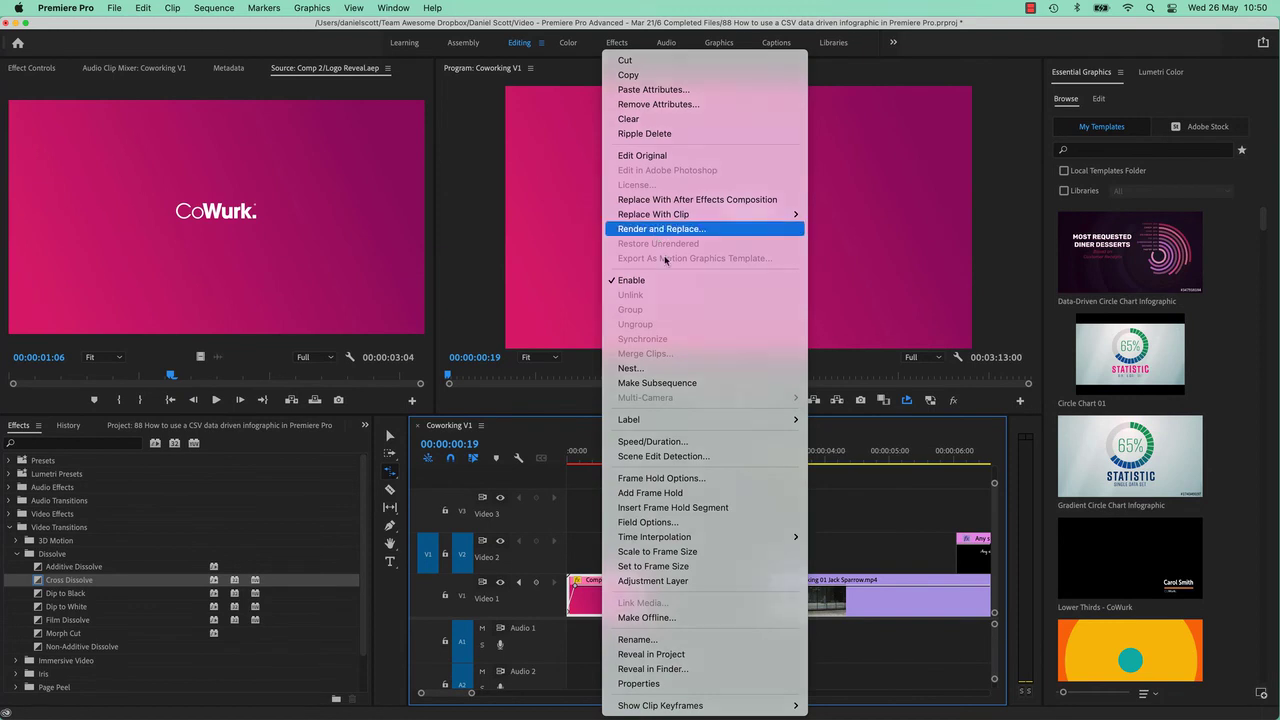
{"action": "left_click", "coordinate": [662, 229]}
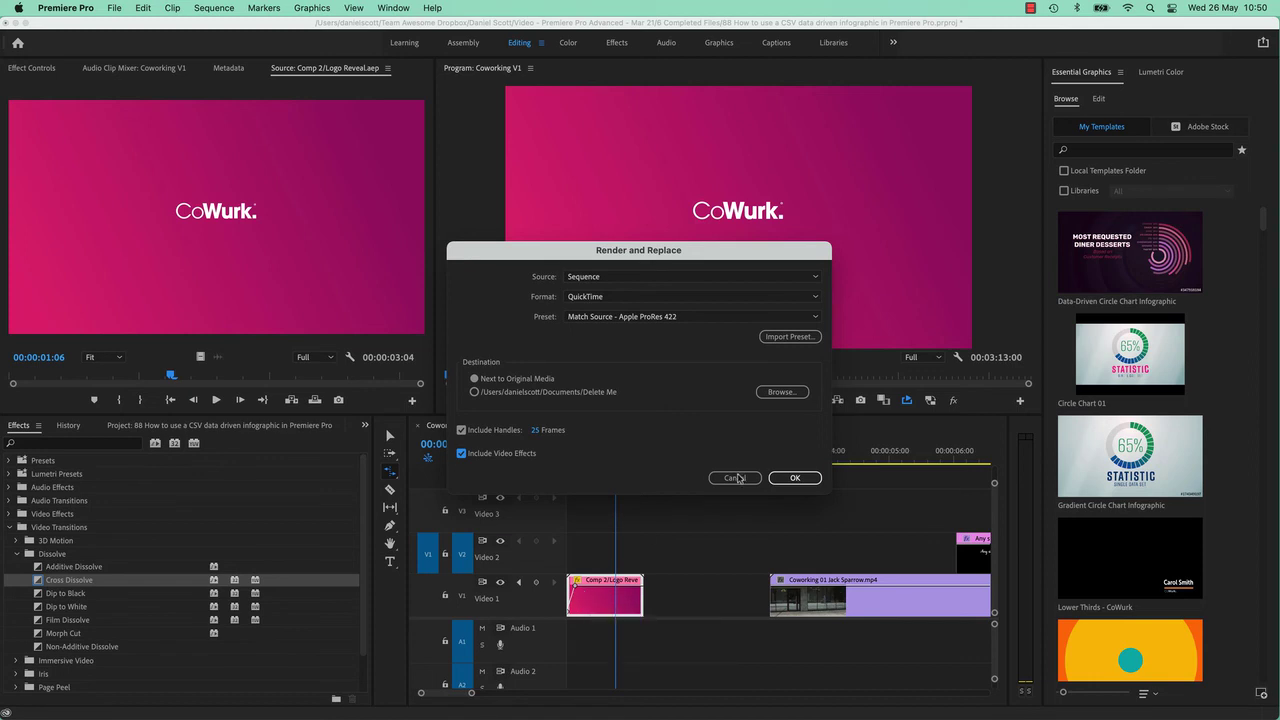
{"action": "key", "text": "Return"}
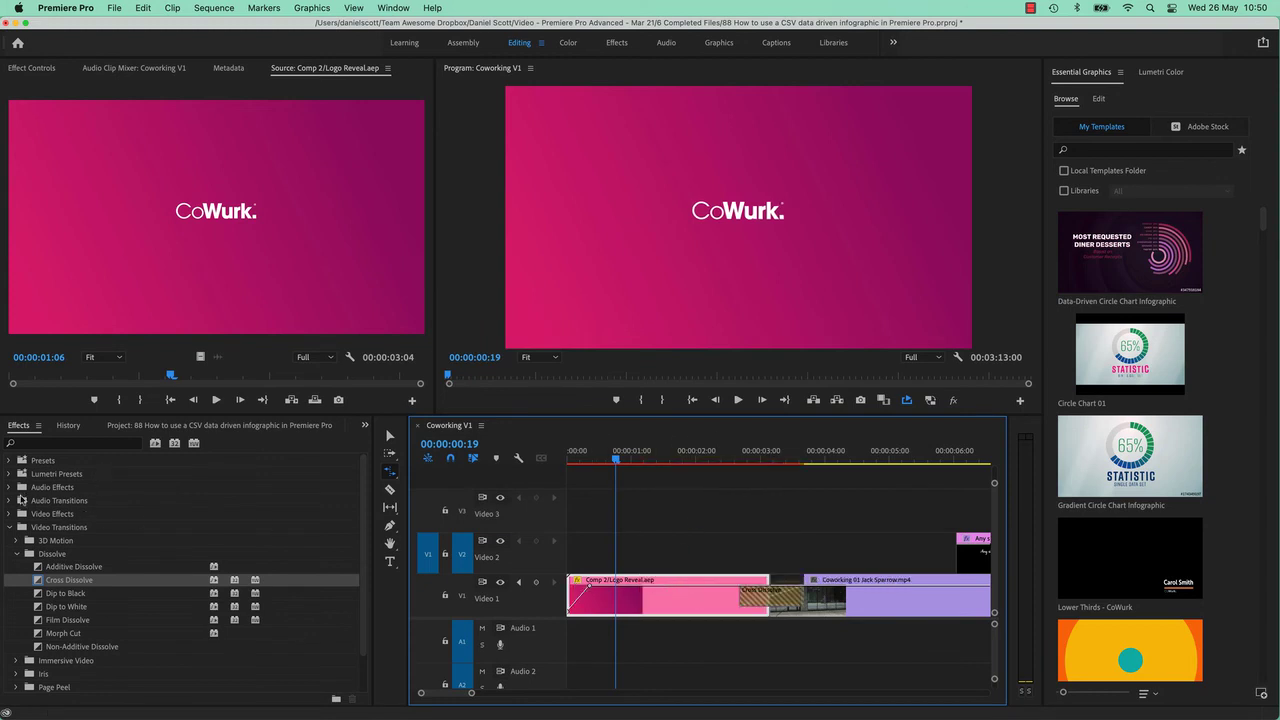
- Search Effects for 'nois', apply Noise to the Logo Reveal clip, and set Amount of Noise to 97%
{"action": "left_click", "coordinate": [60, 443]}
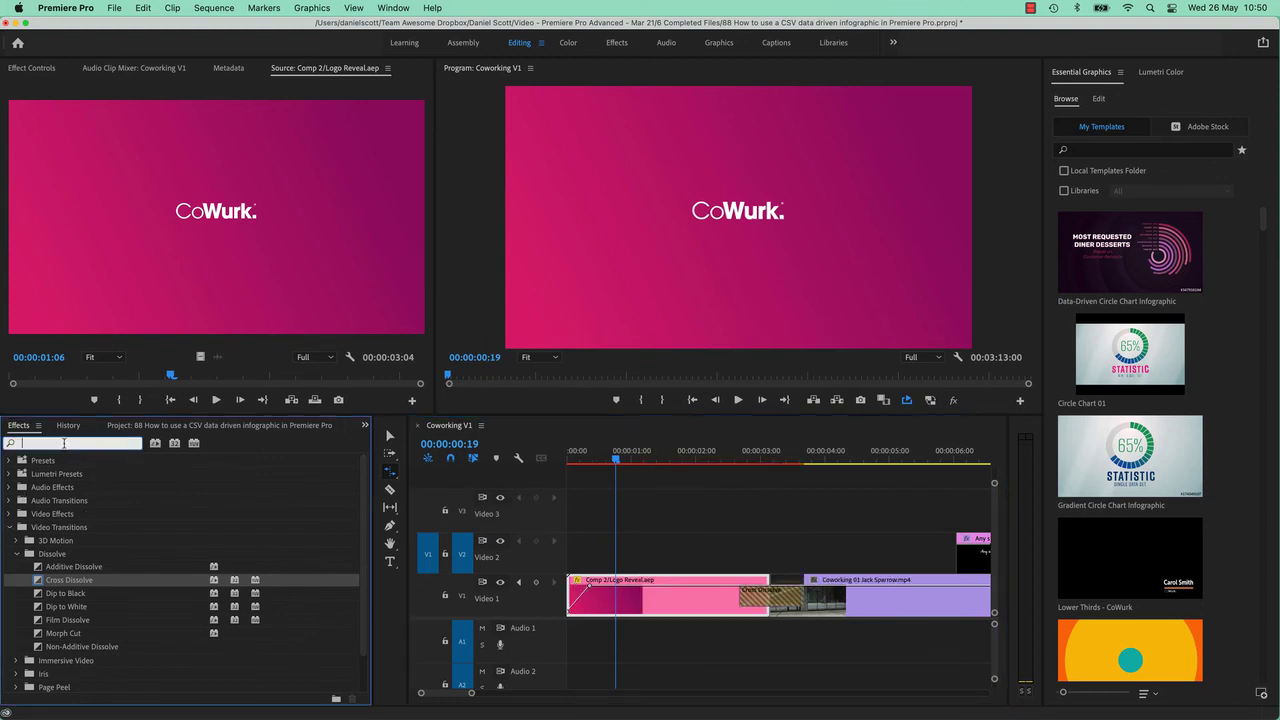
{"action": "type", "text": "noise"}
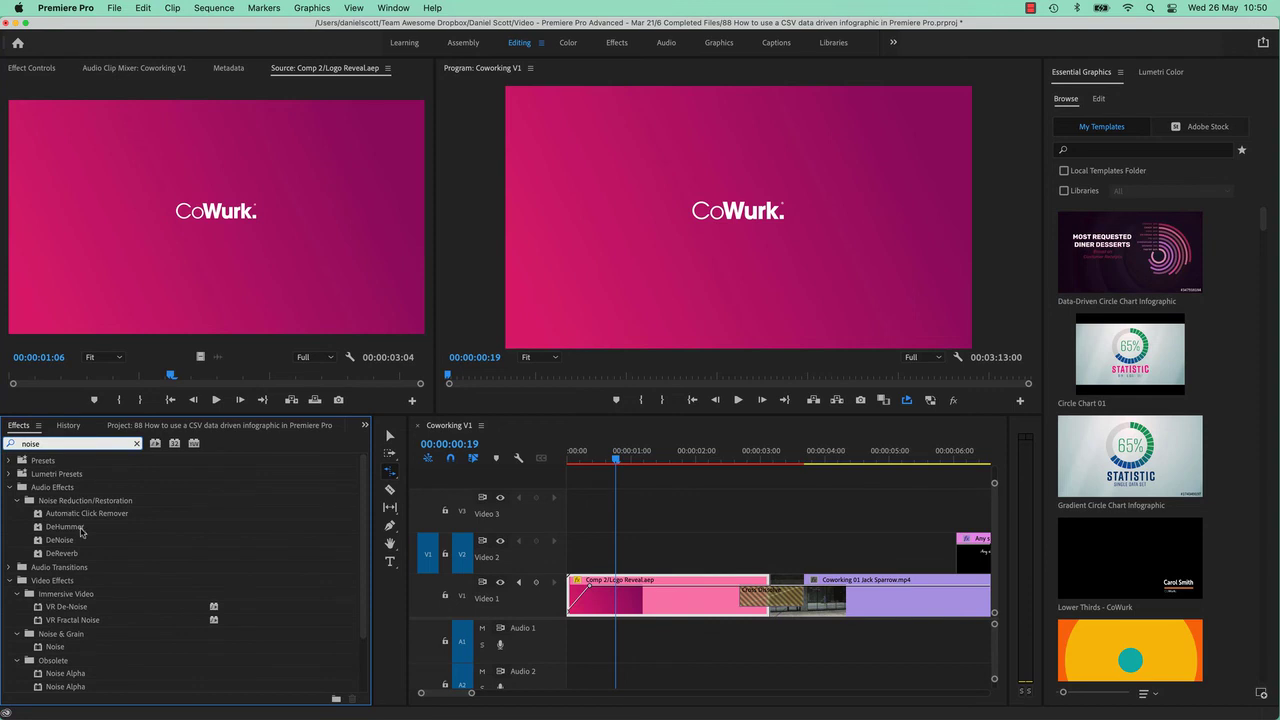
{"action": "scroll", "coordinate": [131, 636], "scroll_direction": "down", "scroll_amount": 2}
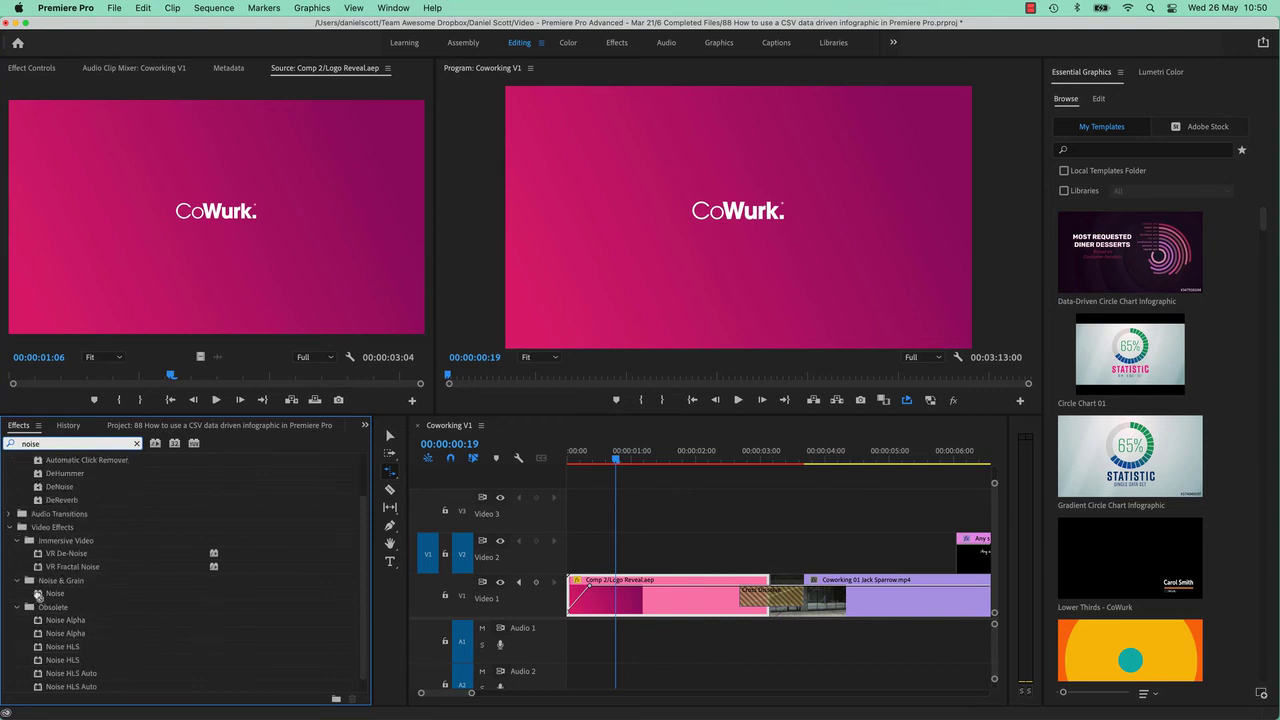
{"action": "left_click_drag", "start_coordinate": [38, 595], "coordinate": [684, 598]}
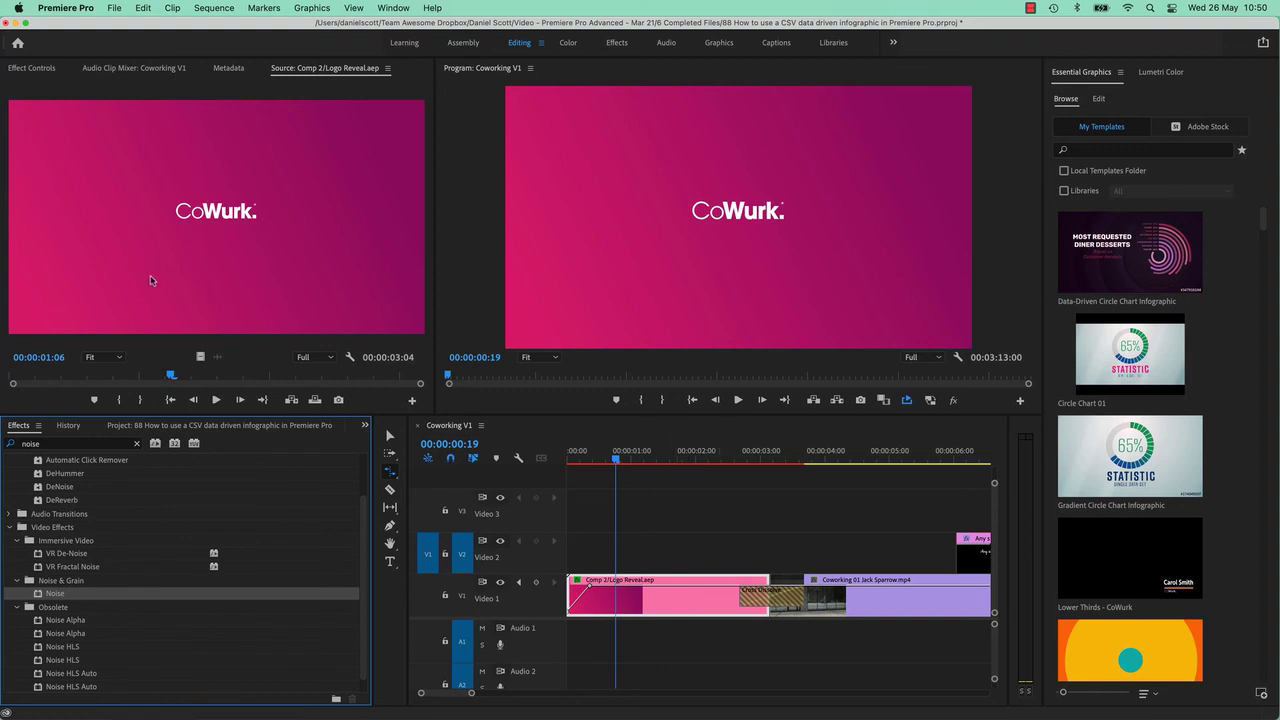
{"action": "left_click", "coordinate": [31, 68]}
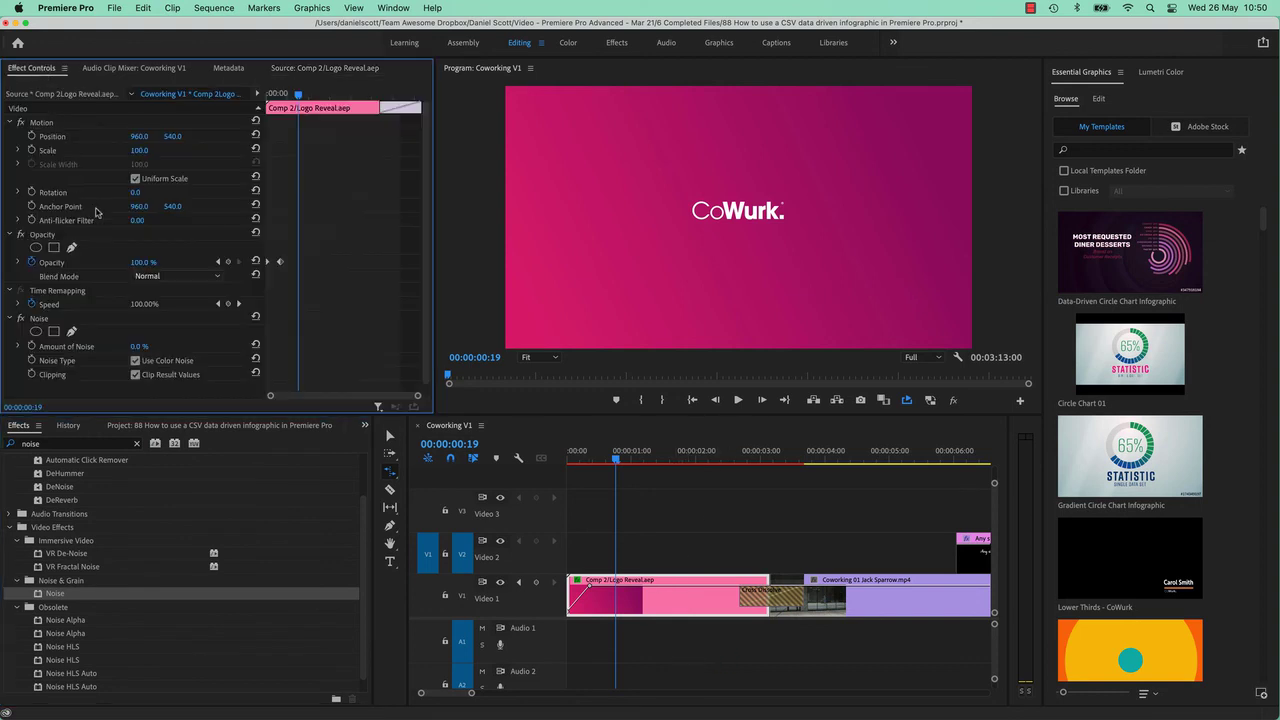
{"action": "left_click_drag", "start_coordinate": [138, 346], "coordinate": [236, 346]}
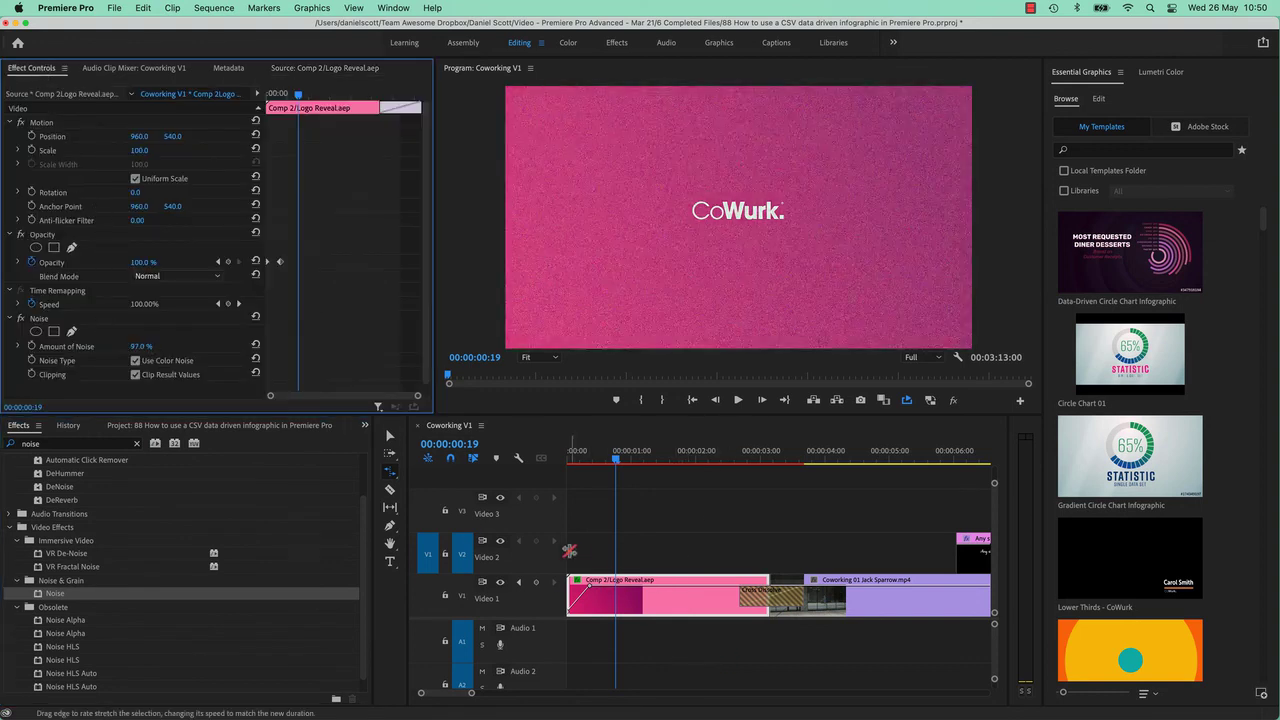
{"action": "right_click", "coordinate": [632, 604]}
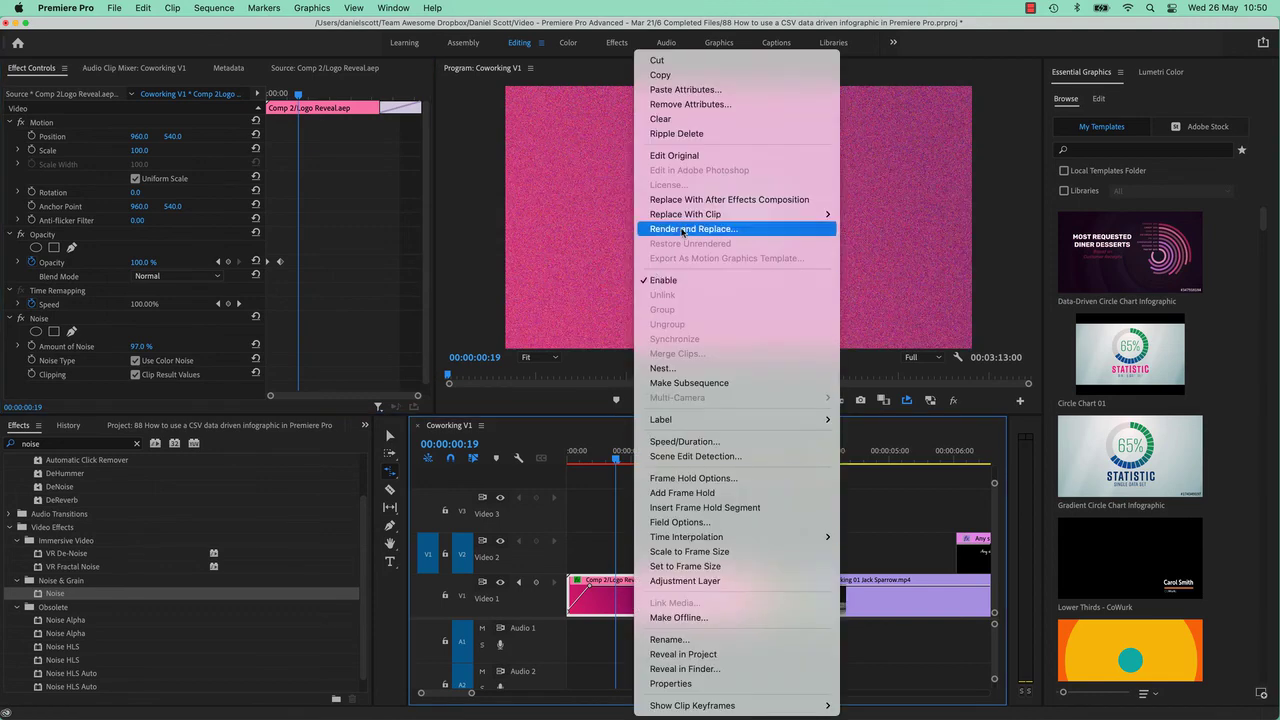
- Render and Replace the logo clip with Include Video Effects enabled
{"action": "left_click", "coordinate": [612, 350]}
{"action": "left_click", "coordinate": [488, 455]}
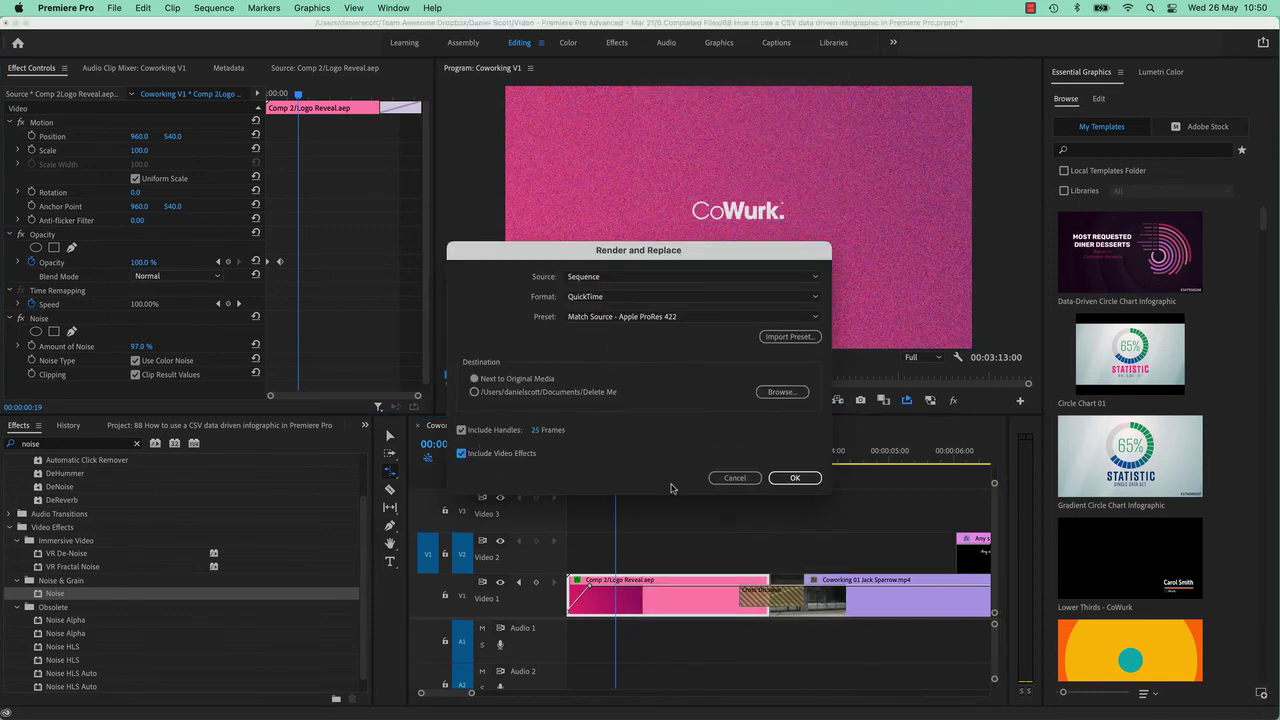
{"action": "left_click", "coordinate": [792, 478]}
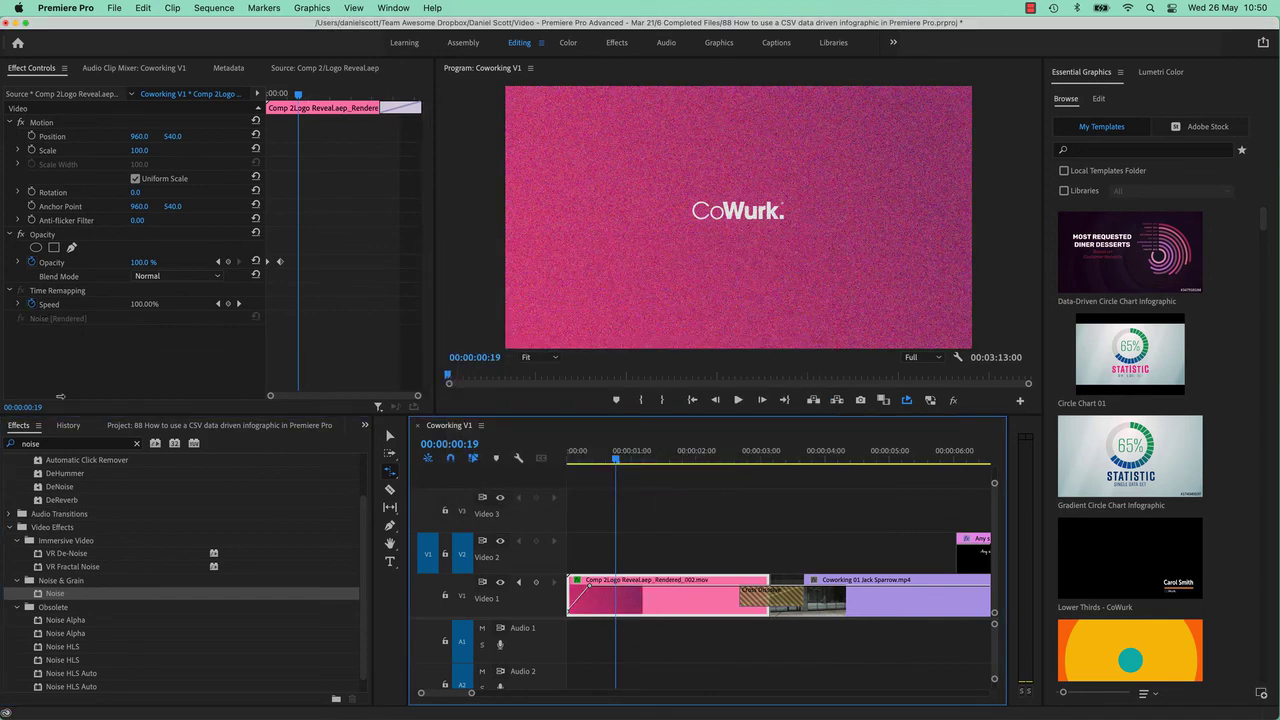
- Preview the rendered Comp 2Logo Reveal.aep_Rendered_002.mov from the Project panel to check the noise
{"action": "left_click", "coordinate": [133, 428]}
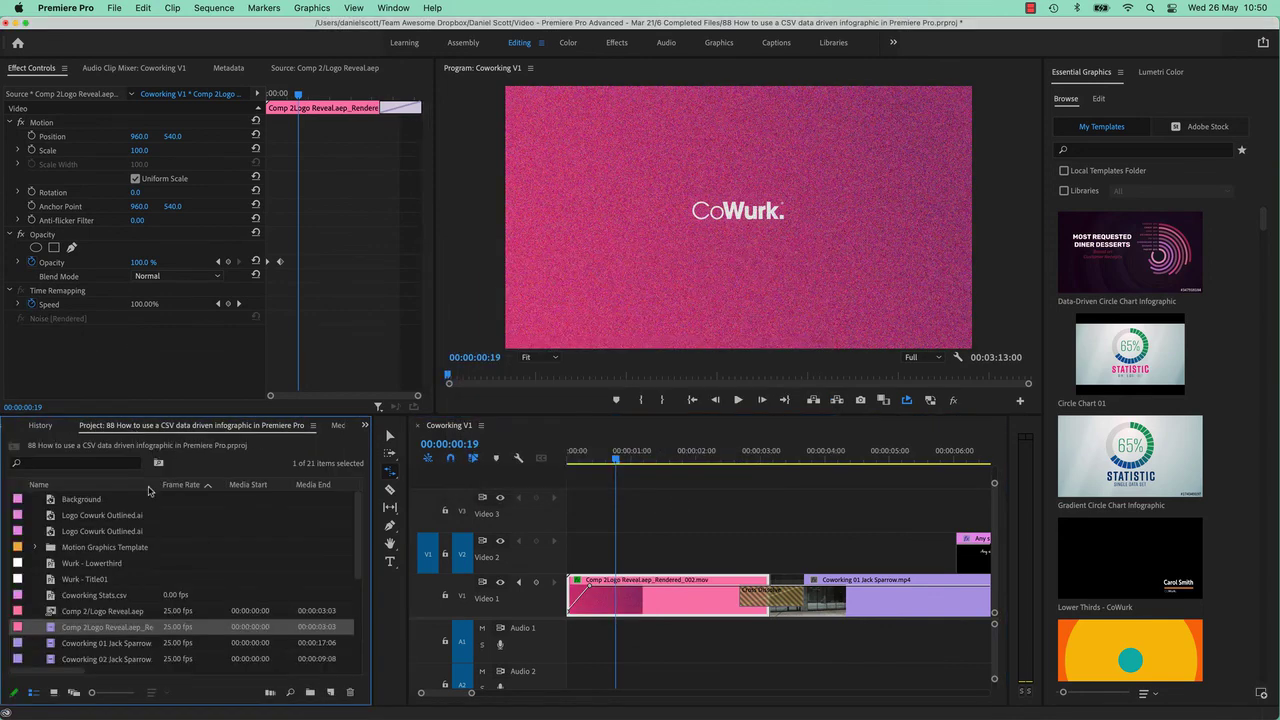
{"action": "double_click", "coordinate": [52, 630]}
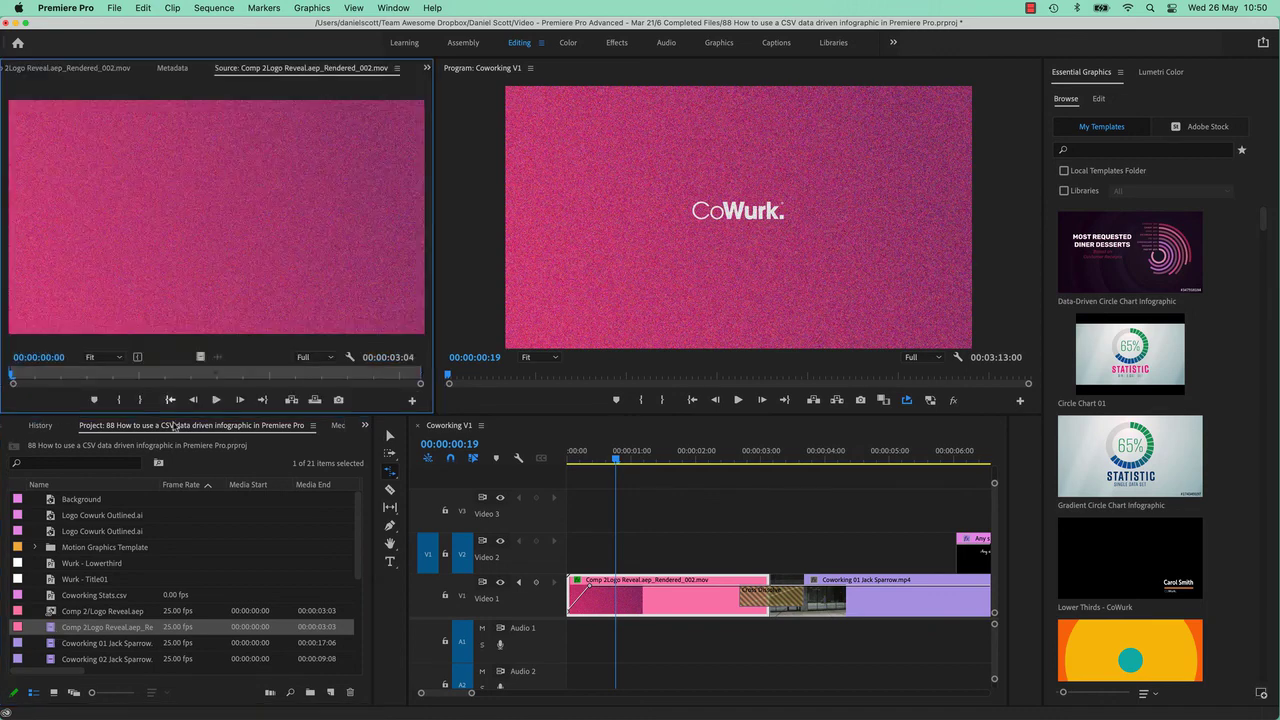
{"action": "left_click", "coordinate": [214, 400]}
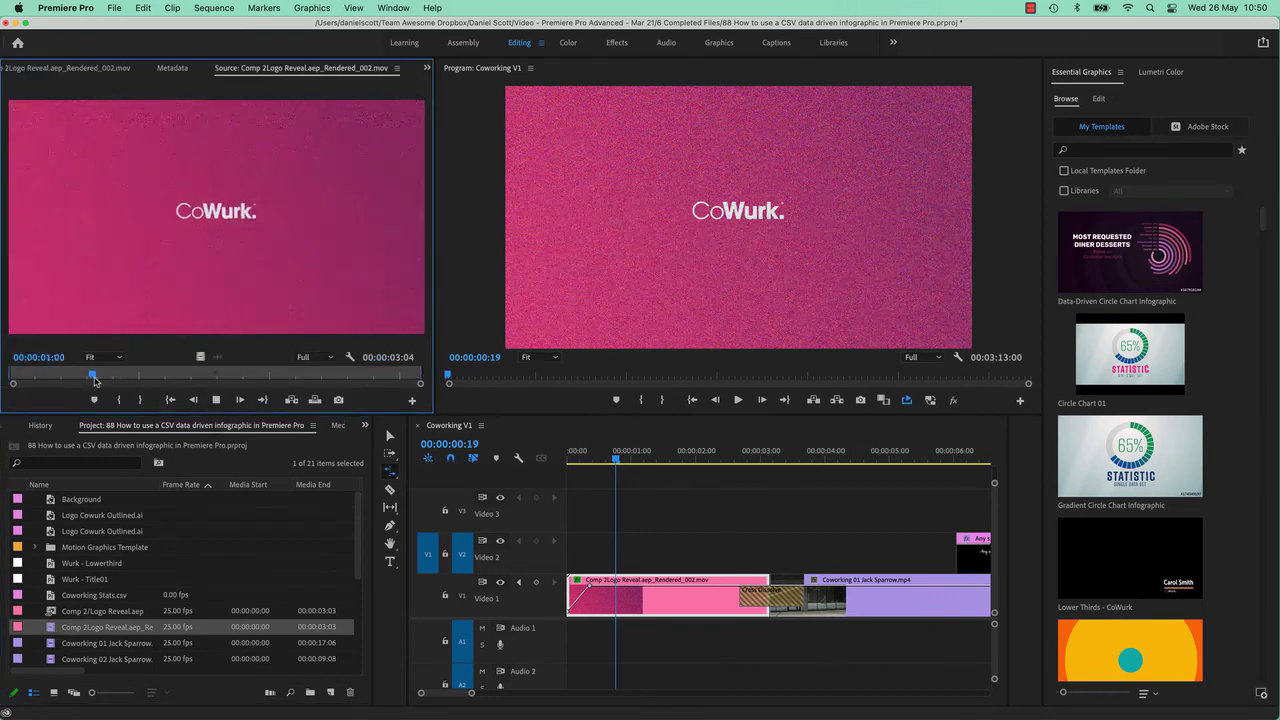
{"action": "mouse_move", "coordinate": [95, 376]}
{"action": "left_mouse_down"}
{"action": "mouse_move", "coordinate": [2, 376]}
{"action": "mouse_move", "coordinate": [115, 383]}
{"action": "left_mouse_up"}
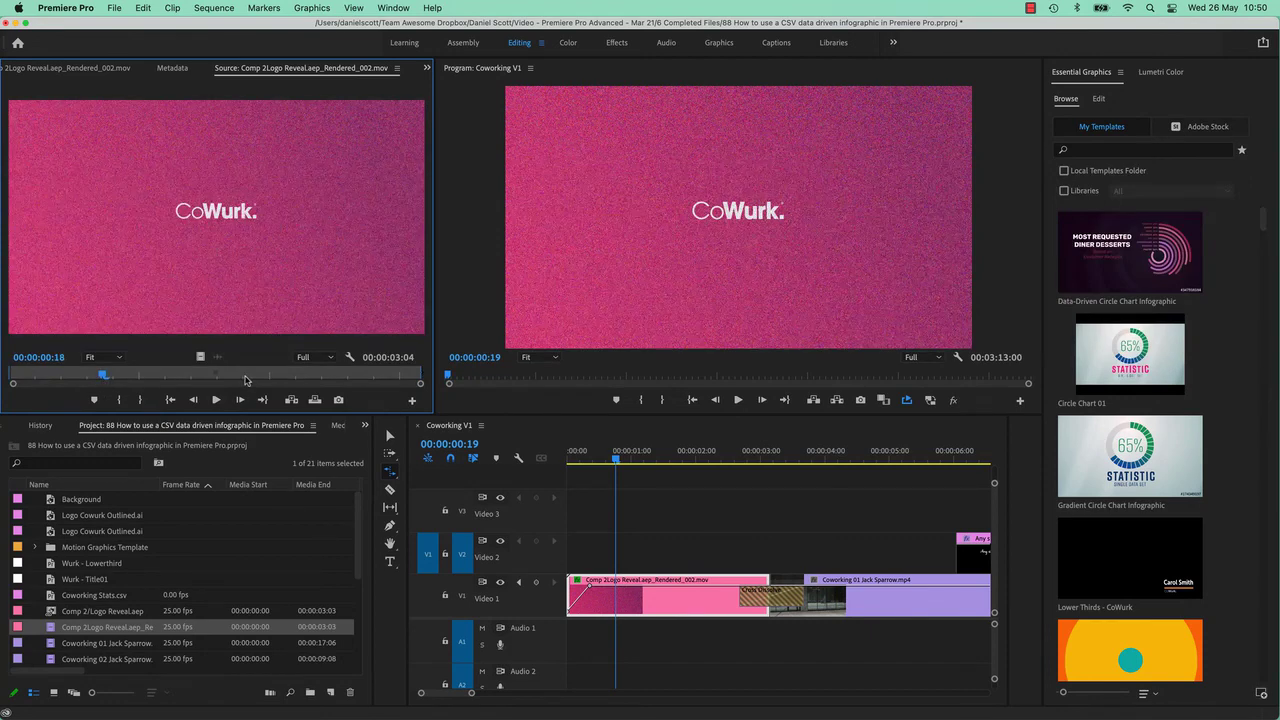